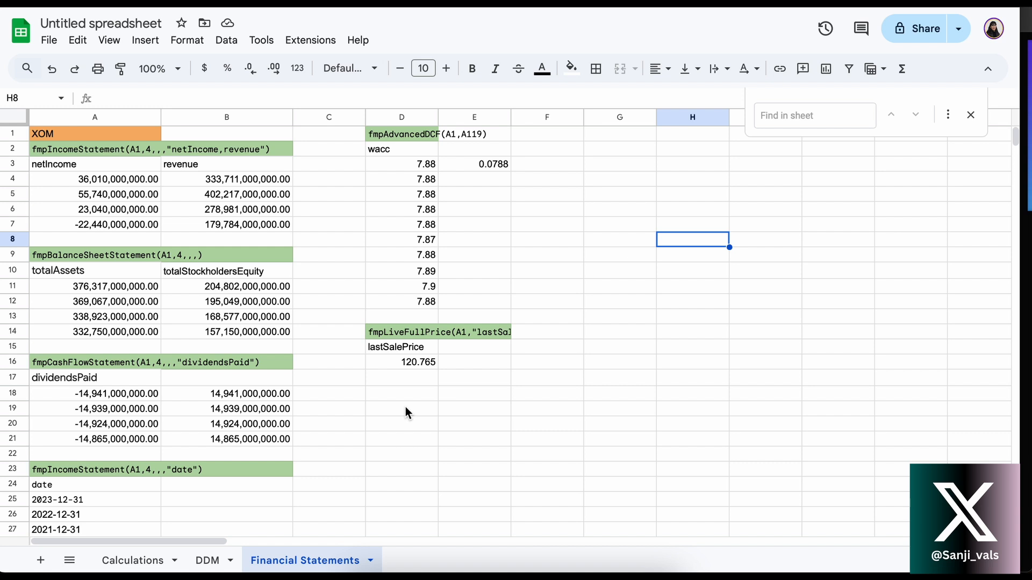
Check the installed extensions for the Financial Modeling Prep add-on
{"action": "left_click", "coordinate": [314, 40]}
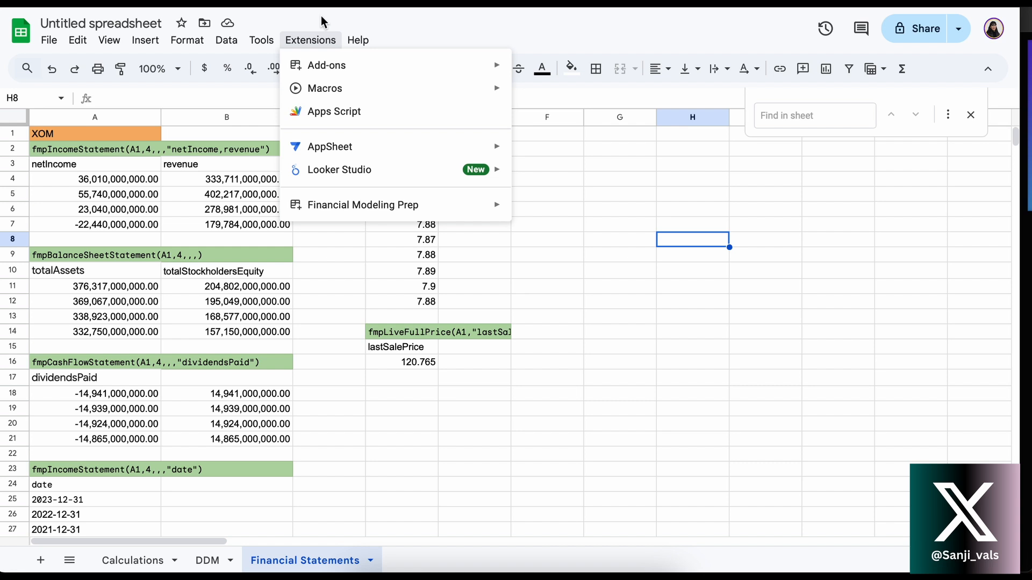
{"action": "left_click", "coordinate": [323, 21]}
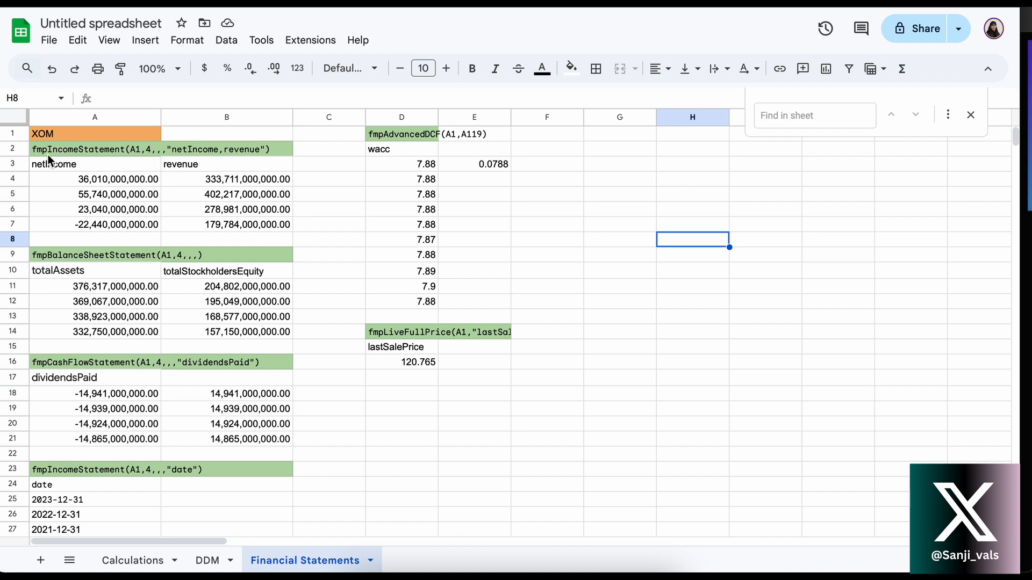
Inspect the fmpIncomeStatement formula in A4, focusing on its function name and symbol argument
{"action": "left_click", "coordinate": [87, 150]}
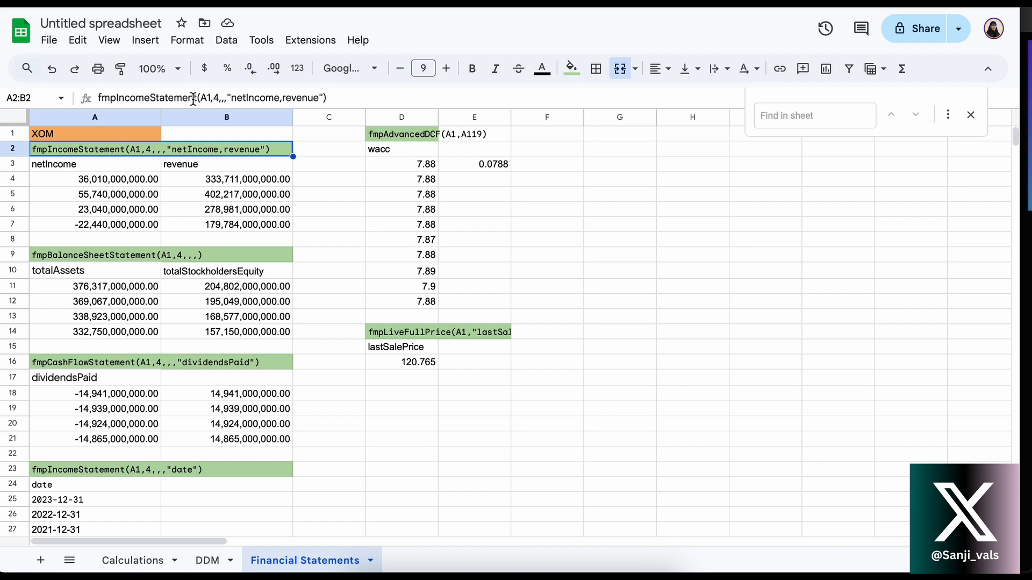
{"action": "left_click", "coordinate": [76, 166]}
{"action": "left_click", "coordinate": [98, 180]}
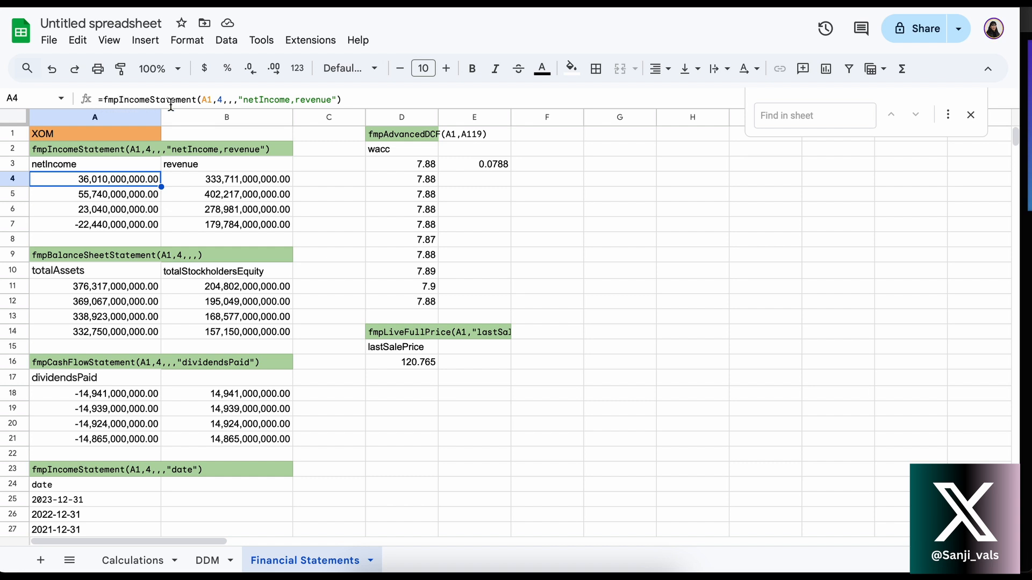
{"action": "left_click_drag", "start_coordinate": [196, 101], "coordinate": [102, 101]}
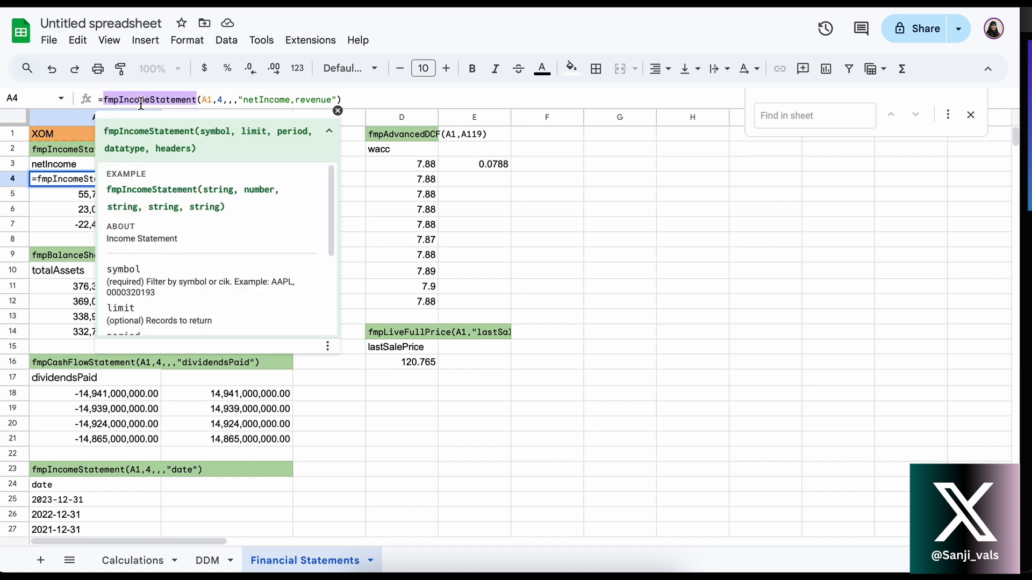
{"action": "left_click", "coordinate": [207, 100]}
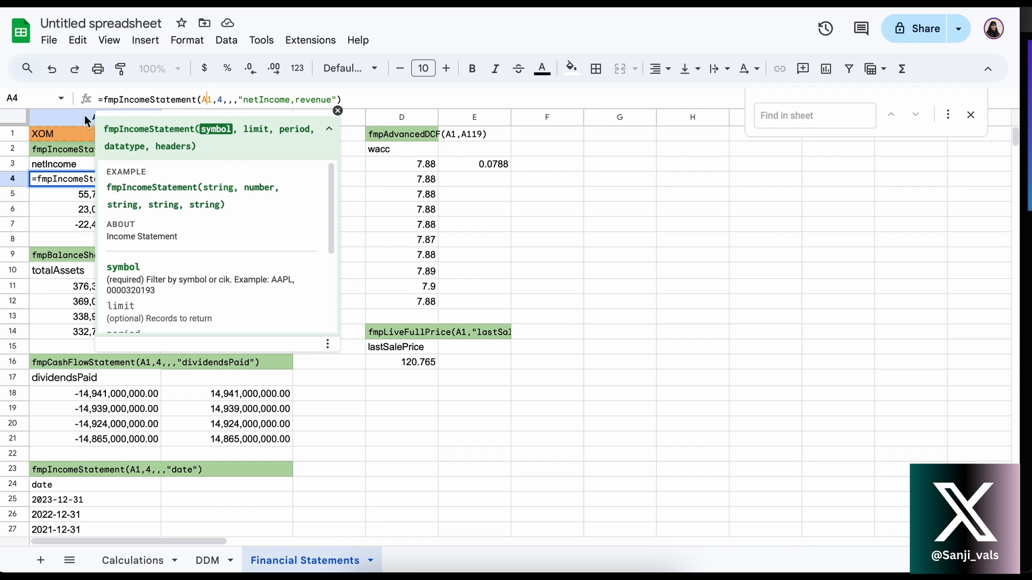
{"action": "key", "text": "Return"}
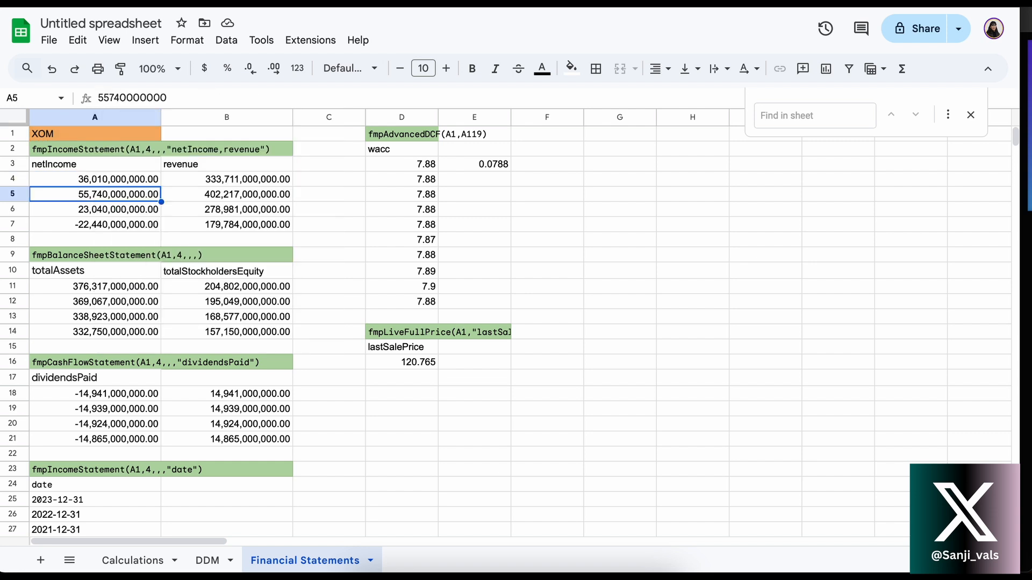
Review the ticker cell A1 and the limit, period, datatype and headers arguments of the formula in A4
{"action": "left_click", "coordinate": [60, 132]}
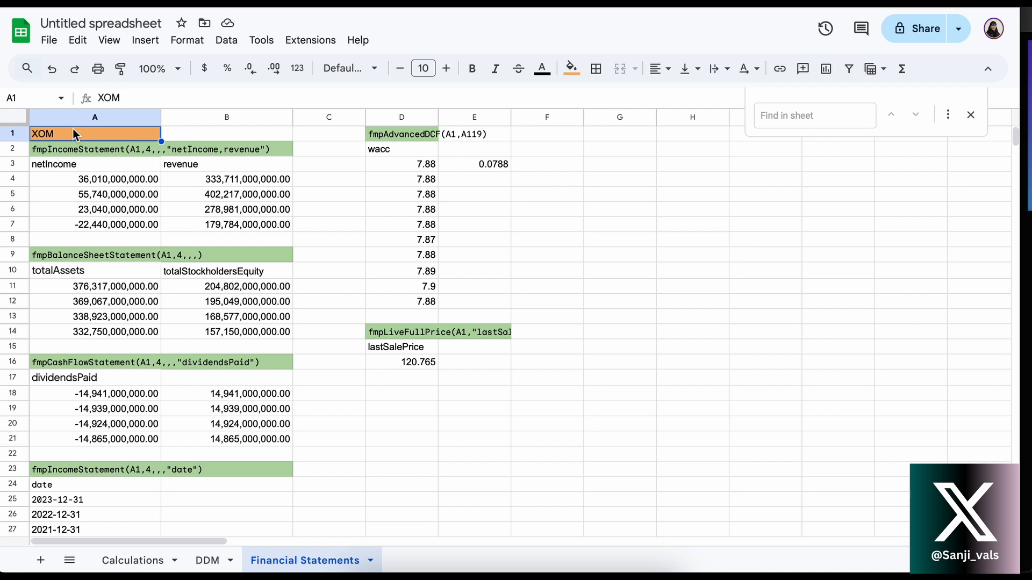
{"action": "left_click", "coordinate": [81, 166]}
{"action": "left_click", "coordinate": [85, 179]}
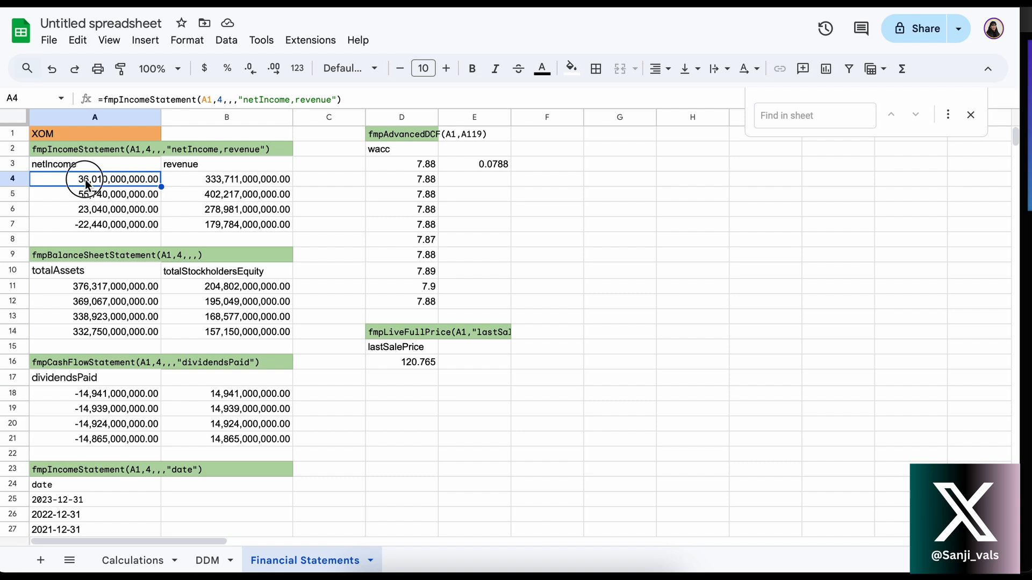
{"action": "double_click", "coordinate": [85, 180]}
{"action": "left_click", "coordinate": [224, 100]}
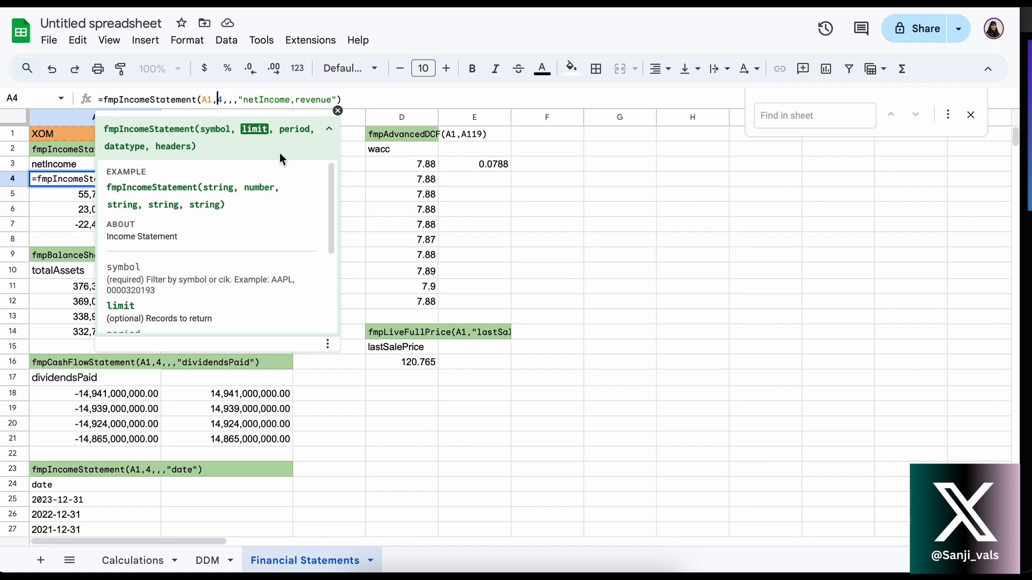
{"action": "left_click", "coordinate": [228, 101]}
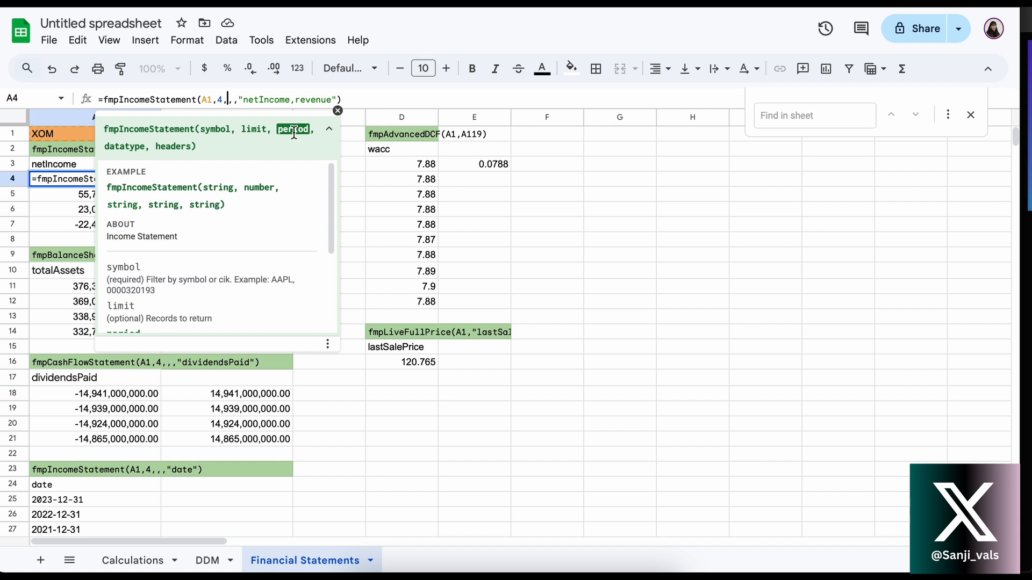
{"action": "left_click", "coordinate": [232, 102]}
{"action": "left_click", "coordinate": [239, 101]}
{"action": "left_click", "coordinate": [238, 98]}
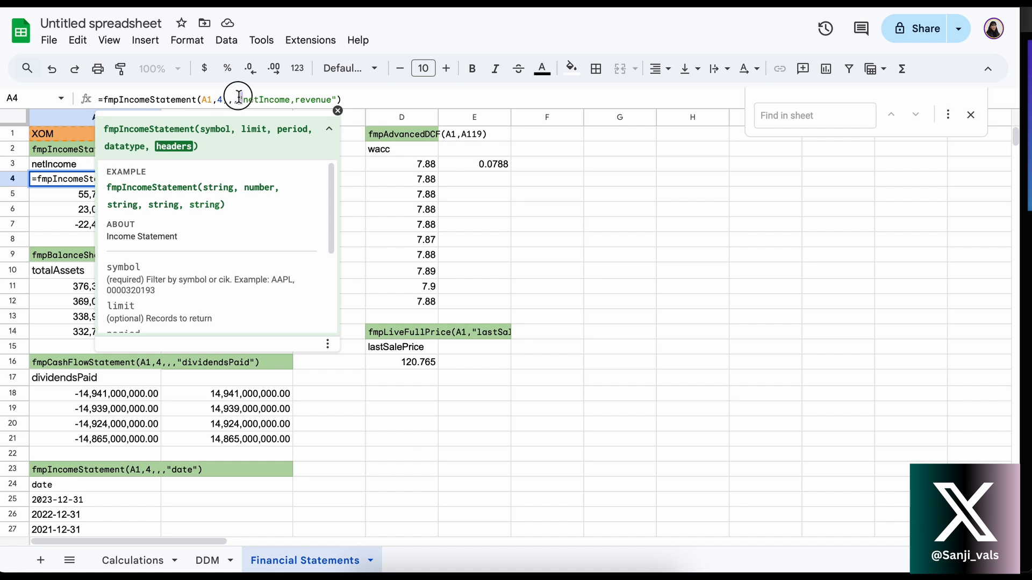
{"action": "left_click", "coordinate": [338, 97]}
{"action": "left_click", "coordinate": [316, 100]}
{"action": "key", "text": "Return"}
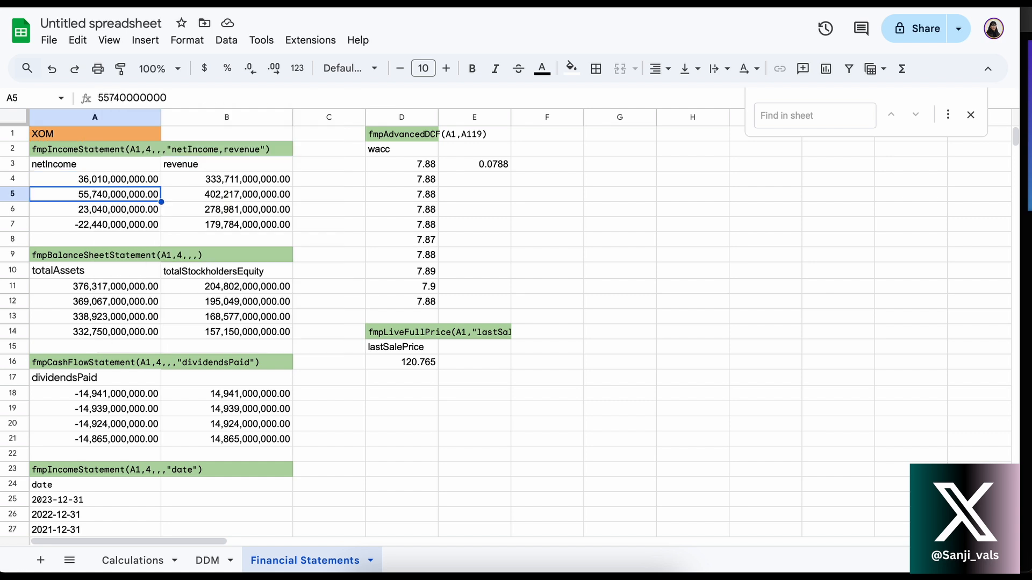
Compare the netIncome and revenue headings with the income statement values below them and the function label in row 2
{"action": "left_click", "coordinate": [111, 170]}
{"action": "left_click", "coordinate": [116, 179]}
{"action": "left_click", "coordinate": [117, 194]}
{"action": "left_click", "coordinate": [181, 177]}
{"action": "left_click", "coordinate": [181, 162]}
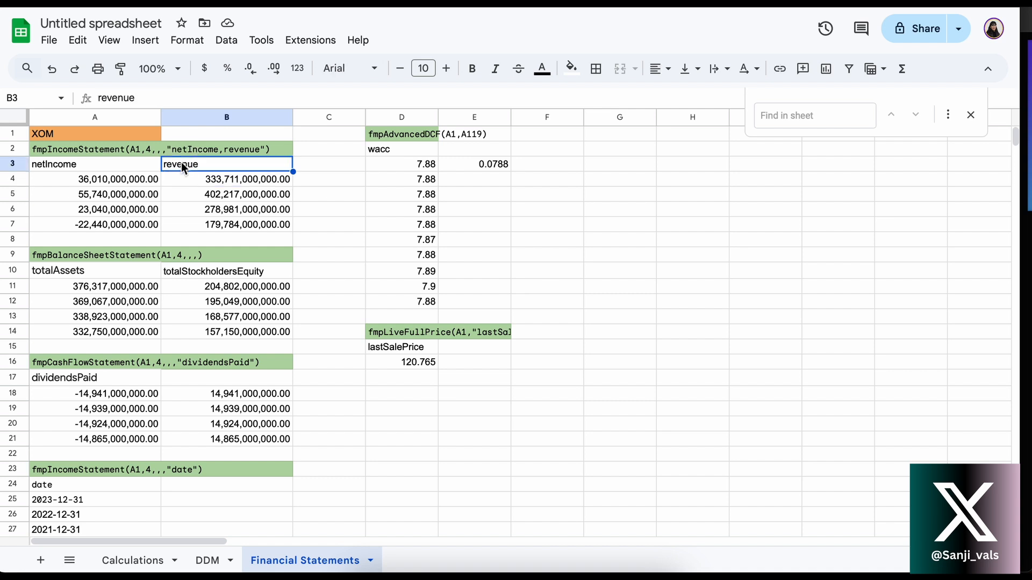
{"action": "left_click", "coordinate": [107, 163]}
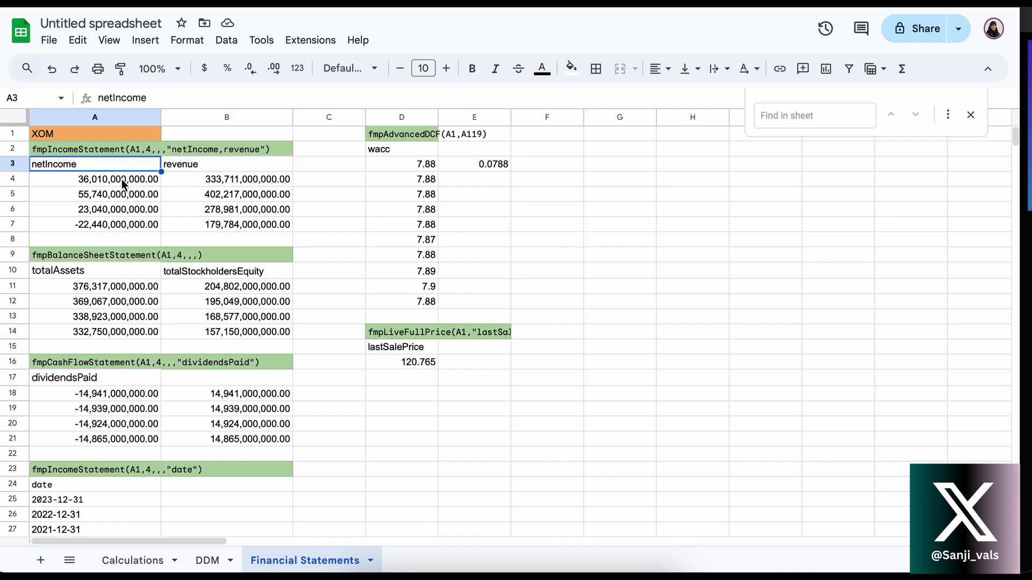
{"action": "left_click", "coordinate": [122, 179]}
{"action": "left_click", "coordinate": [199, 181]}
{"action": "left_click", "coordinate": [137, 179]}
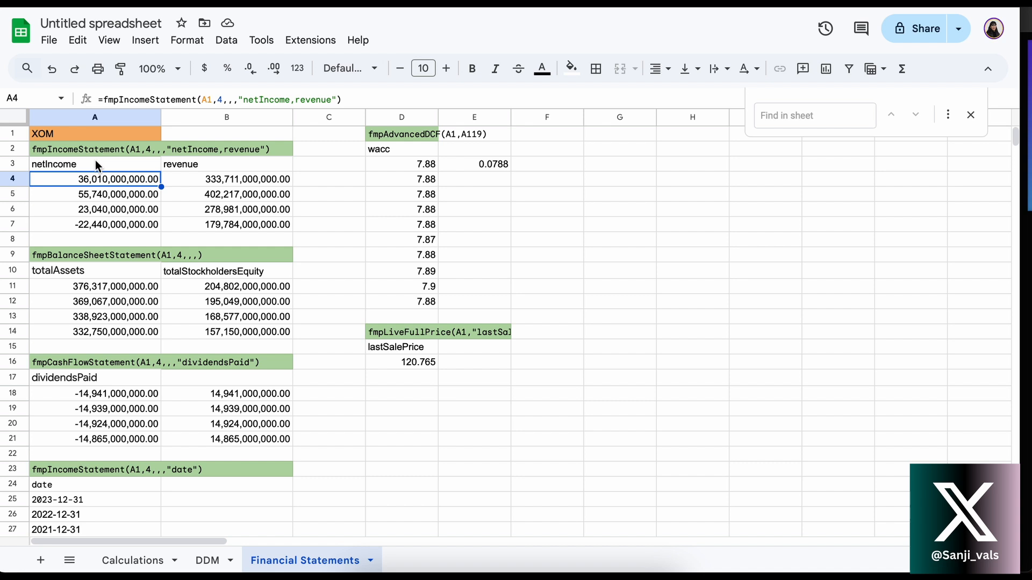
{"action": "left_click", "coordinate": [64, 166]}
{"action": "left_click", "coordinate": [203, 168]}
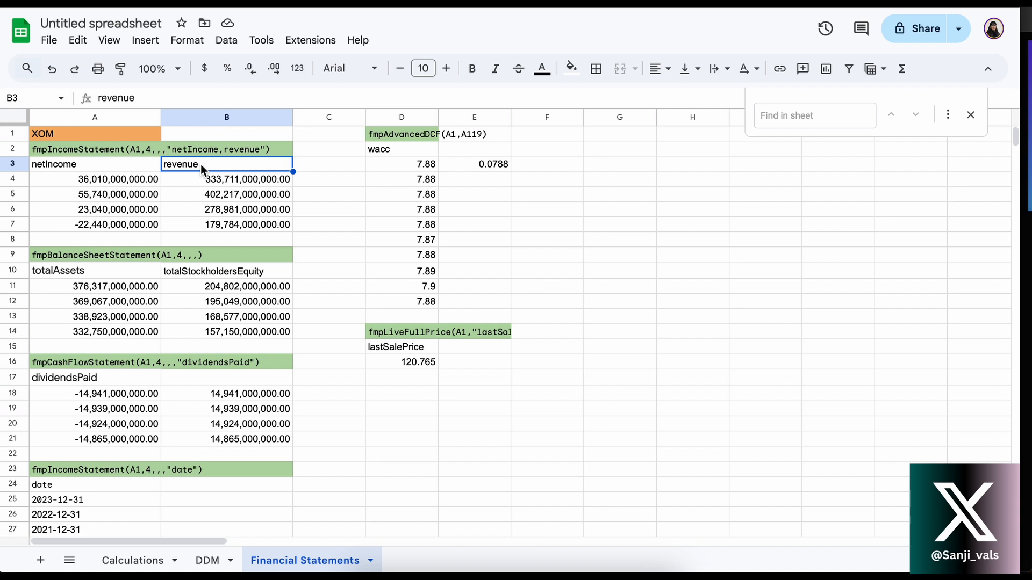
{"action": "left_click", "coordinate": [192, 150]}
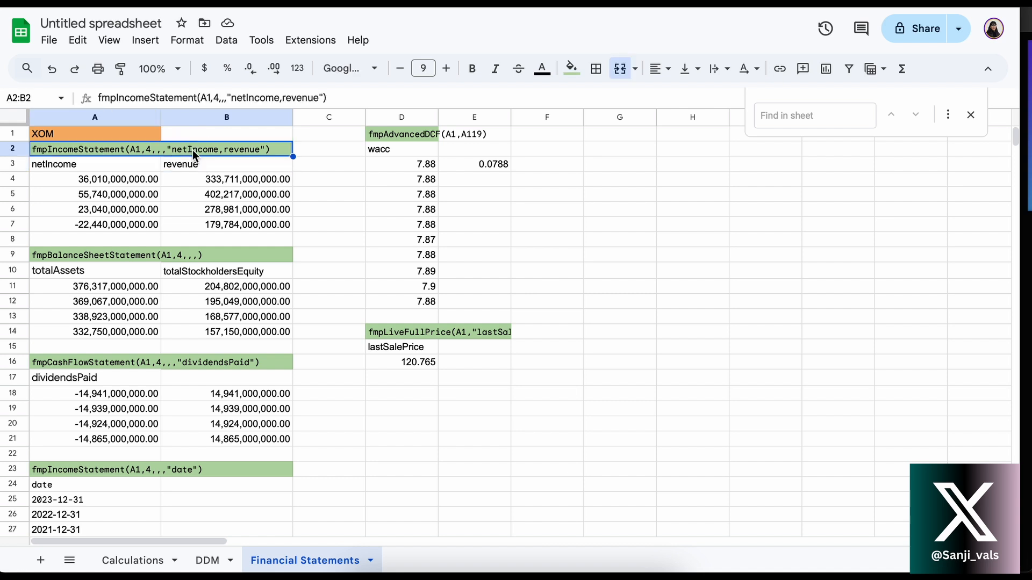
{"action": "left_click", "coordinate": [54, 166]}
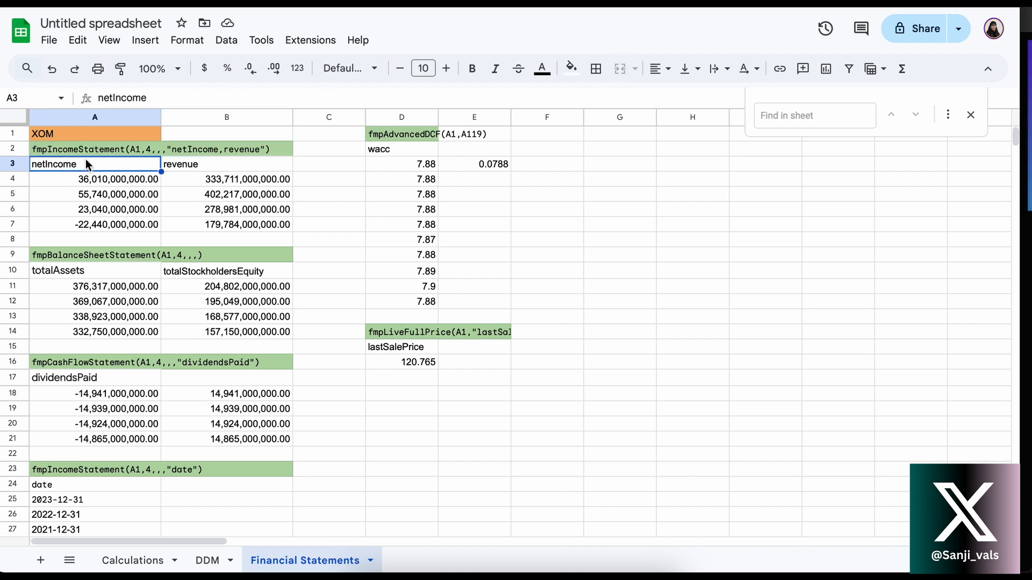
Copy the fmpIncomeStatement formula from A4 into cell G5
{"action": "left_click", "coordinate": [113, 177]}
{"action": "left_click", "coordinate": [146, 98]}
{"action": "key", "text": "ctrl+a"}
{"action": "key", "text": "ctrl+c"}
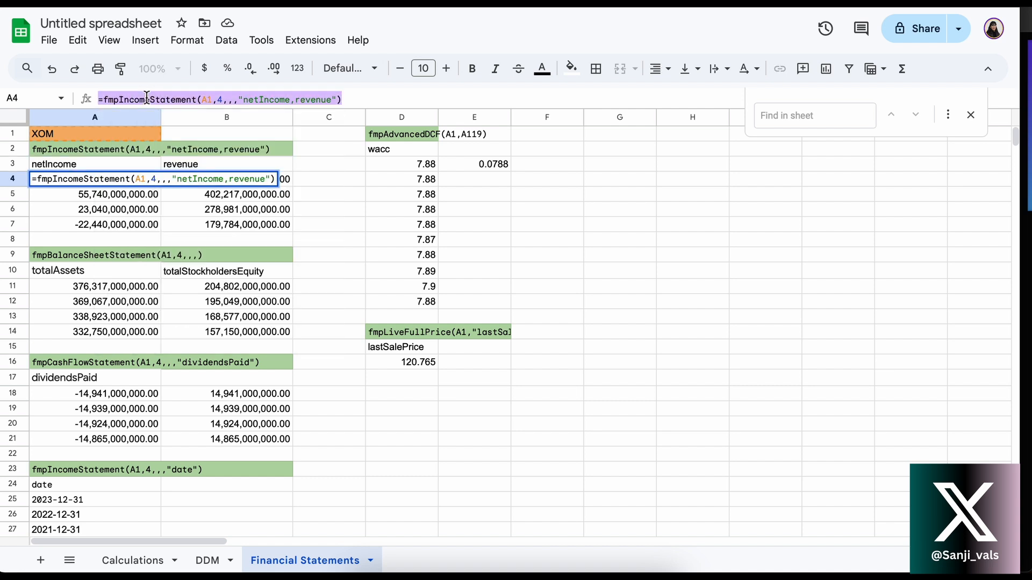
{"action": "key", "text": "Return"}
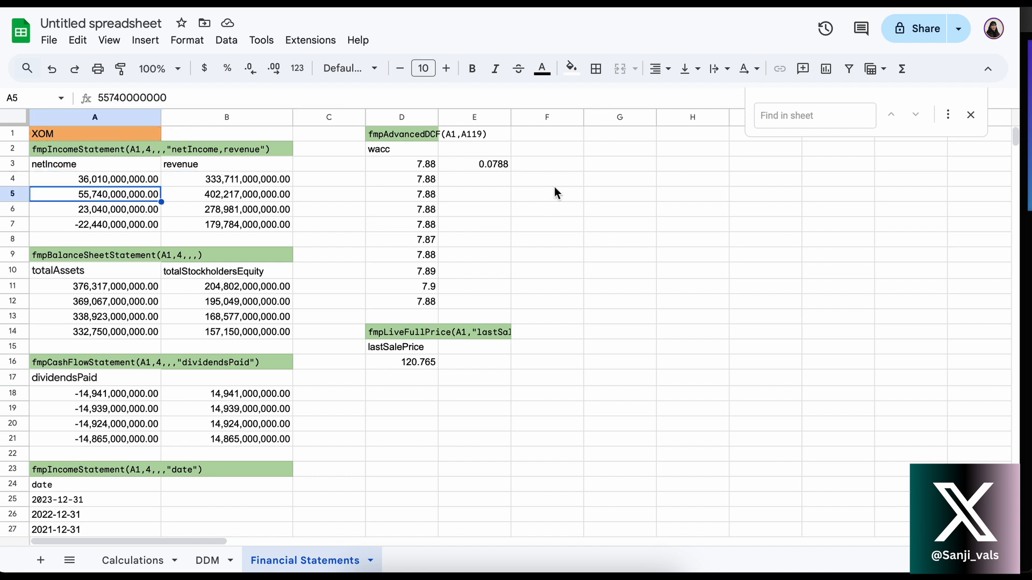
{"action": "left_click", "coordinate": [623, 194]}
{"action": "key", "text": "ctrl+v"}
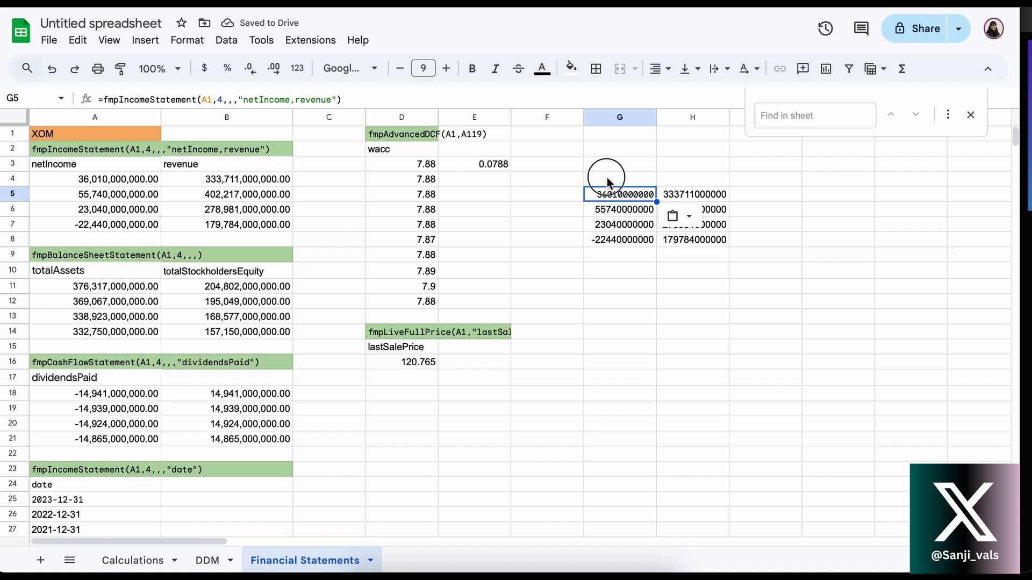
Clear the pasted income statement data from G4:H8
{"action": "left_click_drag", "start_coordinate": [609, 180], "coordinate": [668, 247]}
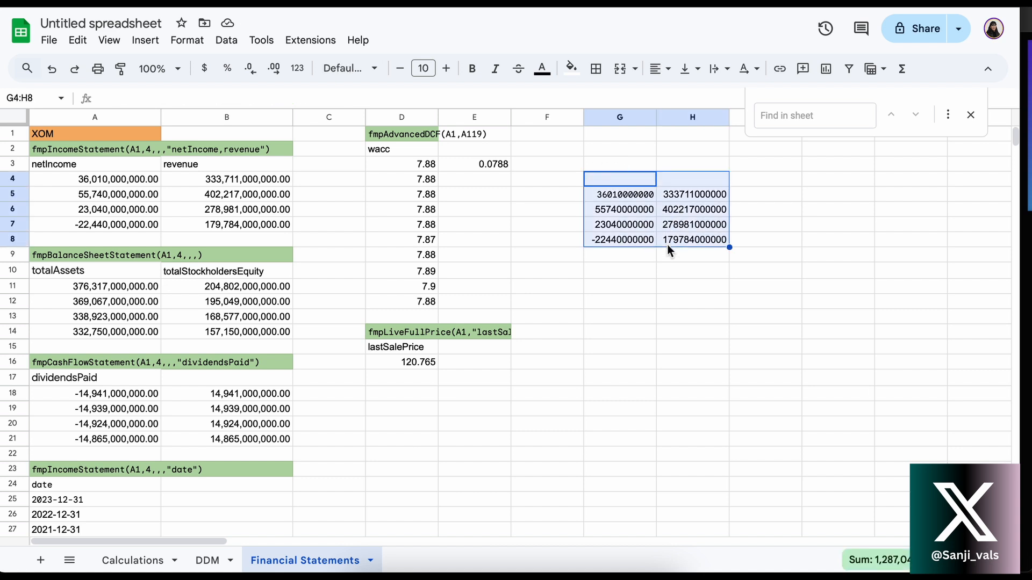
{"action": "key", "text": "Delete"}
{"action": "left_click", "coordinate": [486, 228]}
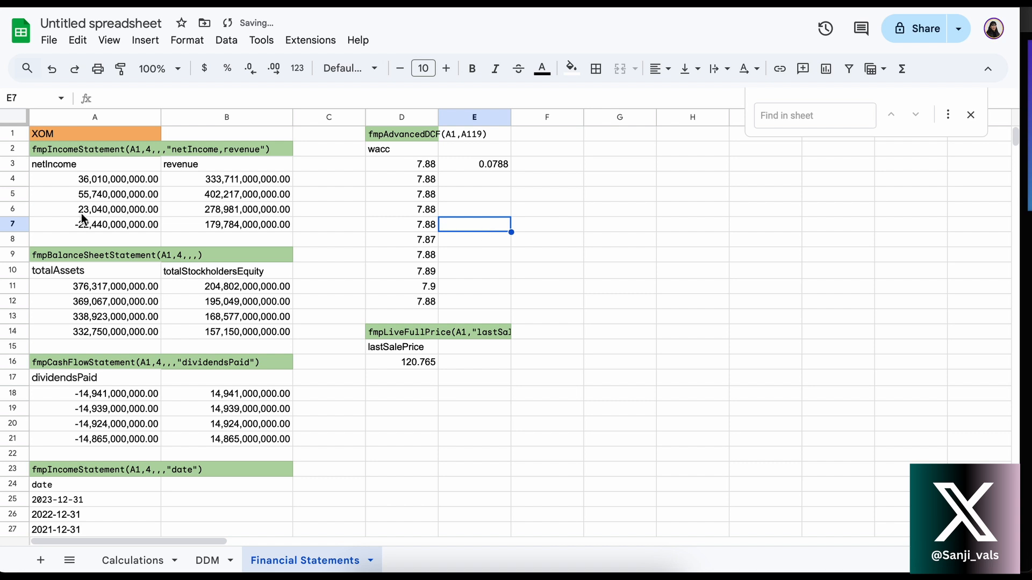
Inspect the symbol, limit and headers arguments of the fmpBalanceSheetStatement formula in A11
{"action": "left_click", "coordinate": [72, 253]}
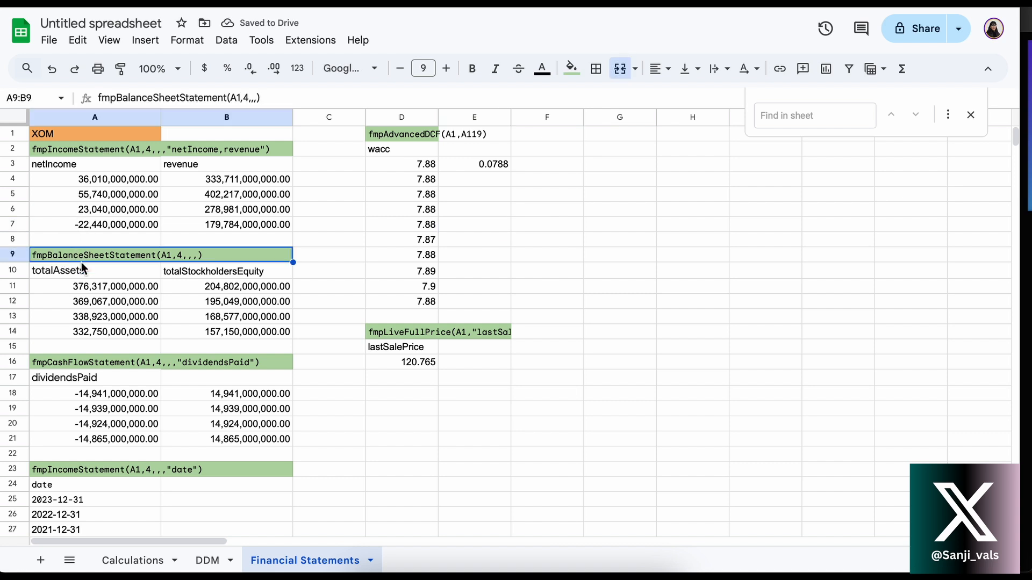
{"action": "left_click", "coordinate": [85, 288]}
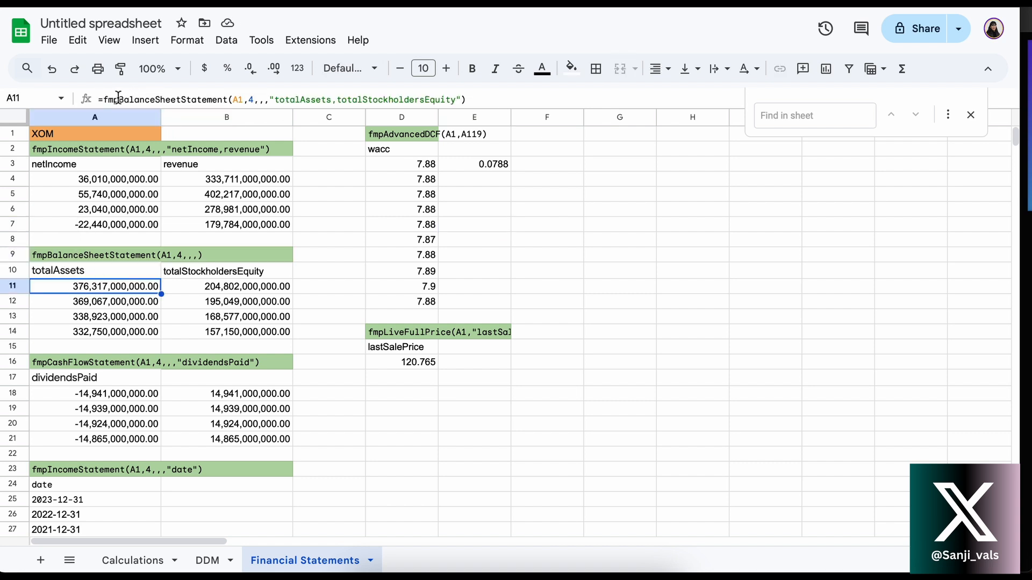
{"action": "left_click", "coordinate": [243, 100]}
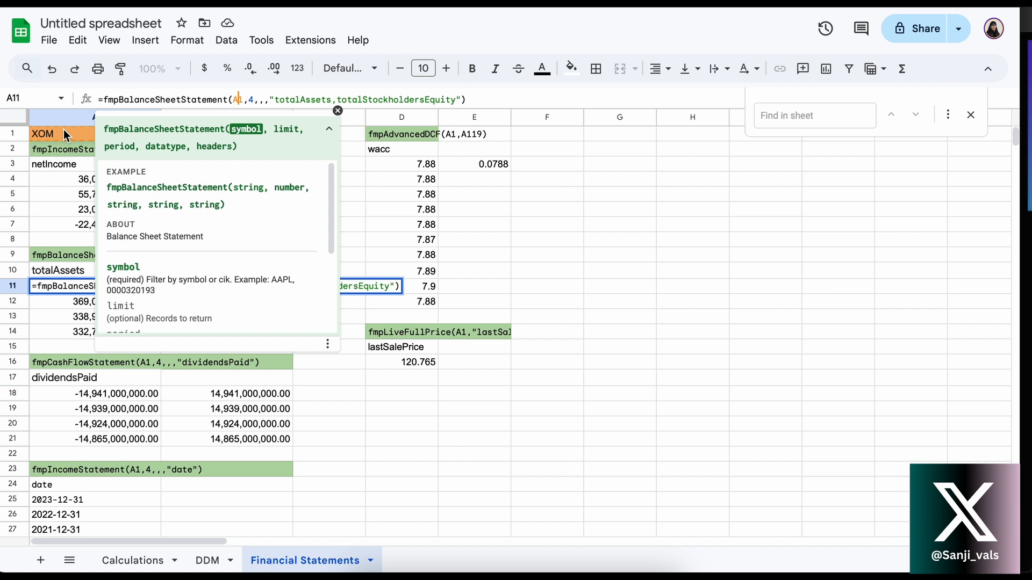
{"action": "left_click", "coordinate": [251, 100]}
{"action": "type", "text": "4"}
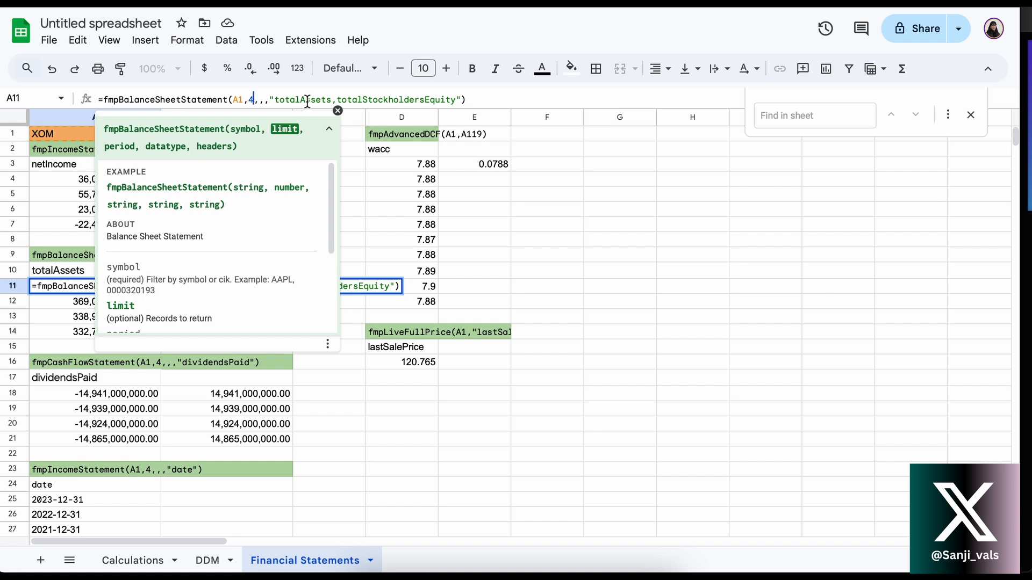
{"action": "left_click", "coordinate": [276, 100]}
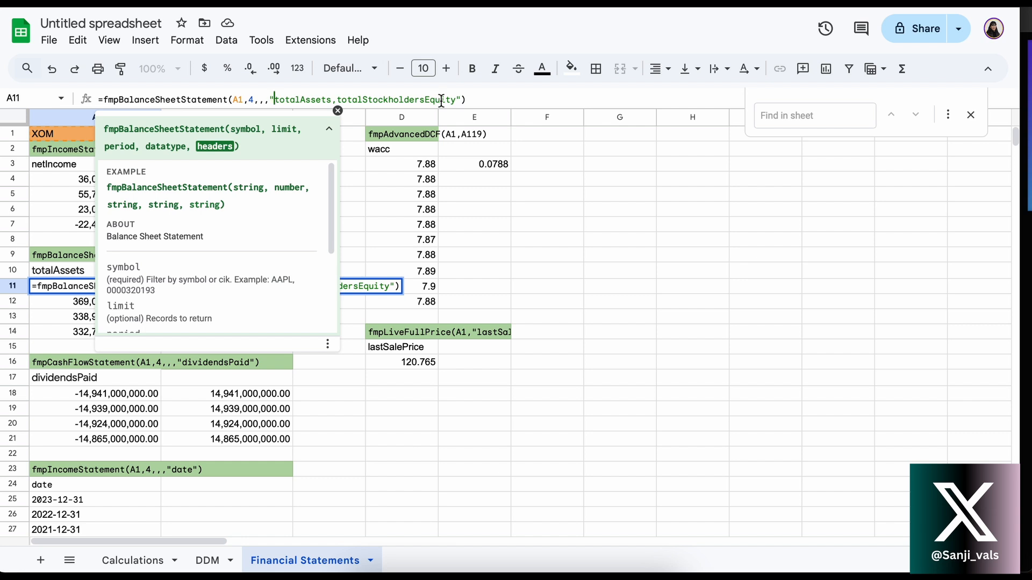
{"action": "key", "text": "Return"}
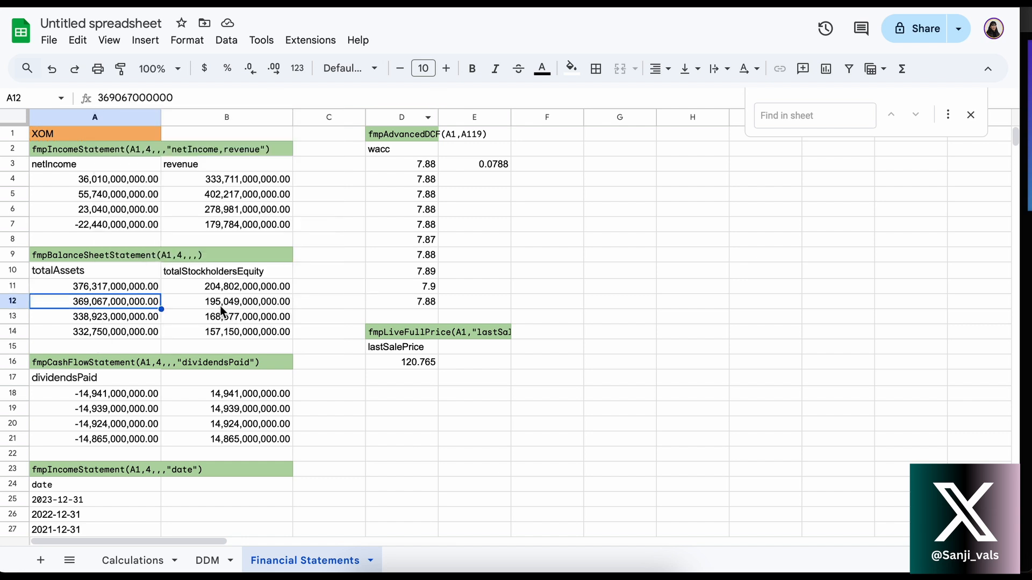
Inspect the fmpCashFlowStatement formula in A18, focusing on its "dividendsPaid" headers argument
{"action": "scroll", "coordinate": [218, 306], "scroll_direction": "down", "scroll_amount": 2}
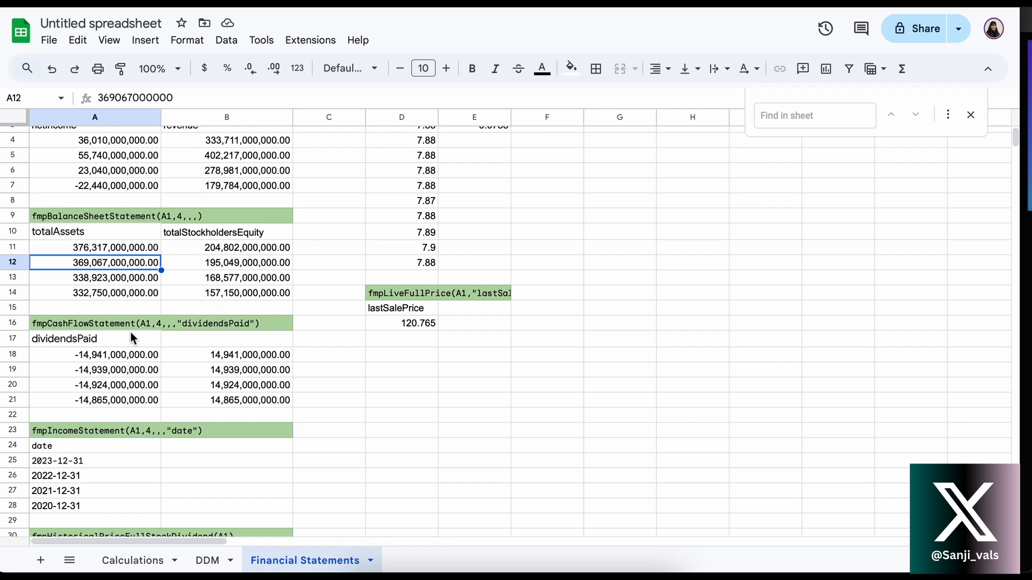
{"action": "left_click", "coordinate": [106, 338]}
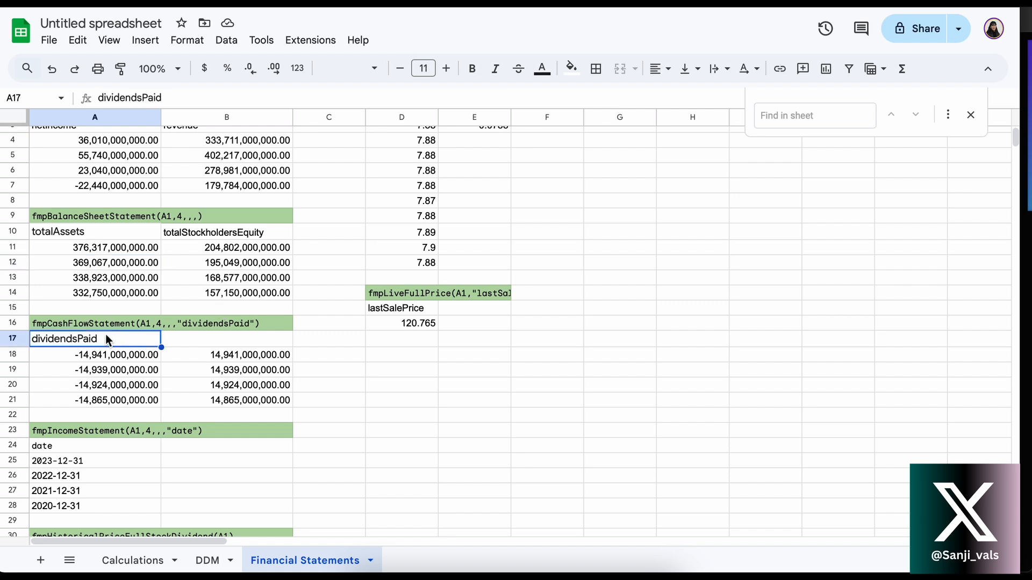
{"action": "left_click", "coordinate": [110, 359]}
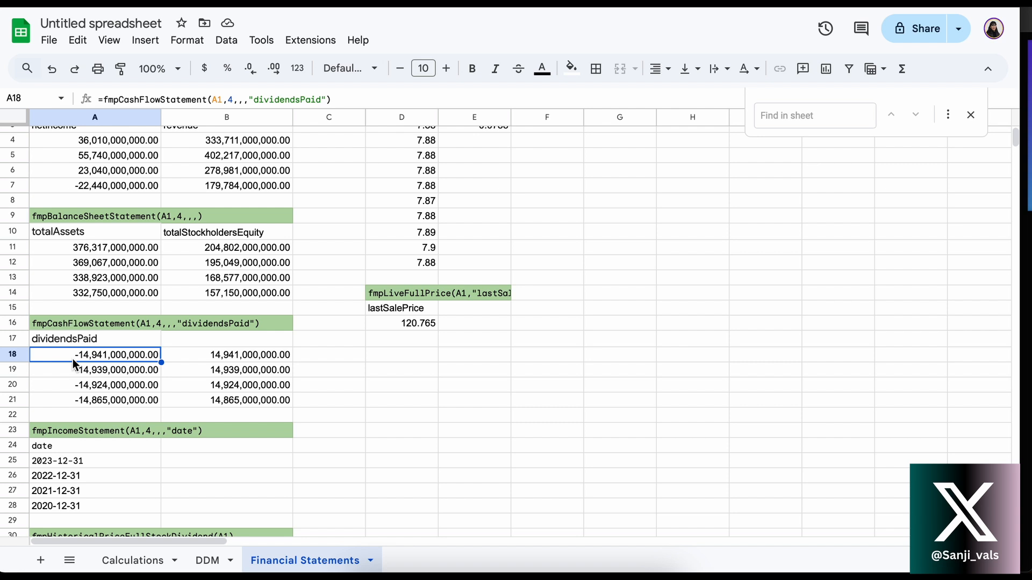
{"action": "left_click", "coordinate": [284, 100]}
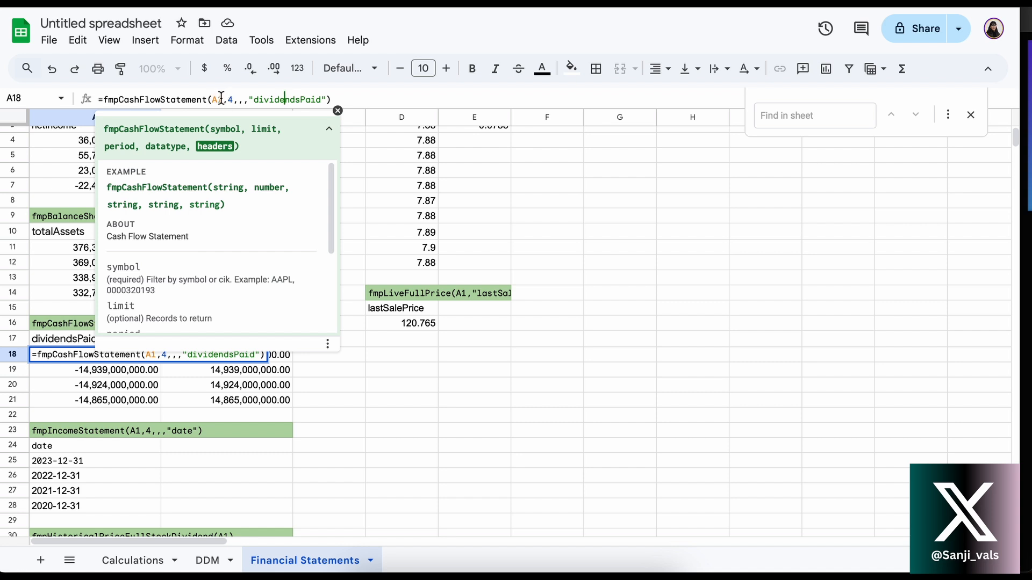
{"action": "left_click", "coordinate": [277, 99]}
{"action": "left_click_drag", "start_coordinate": [254, 98], "coordinate": [321, 100]}
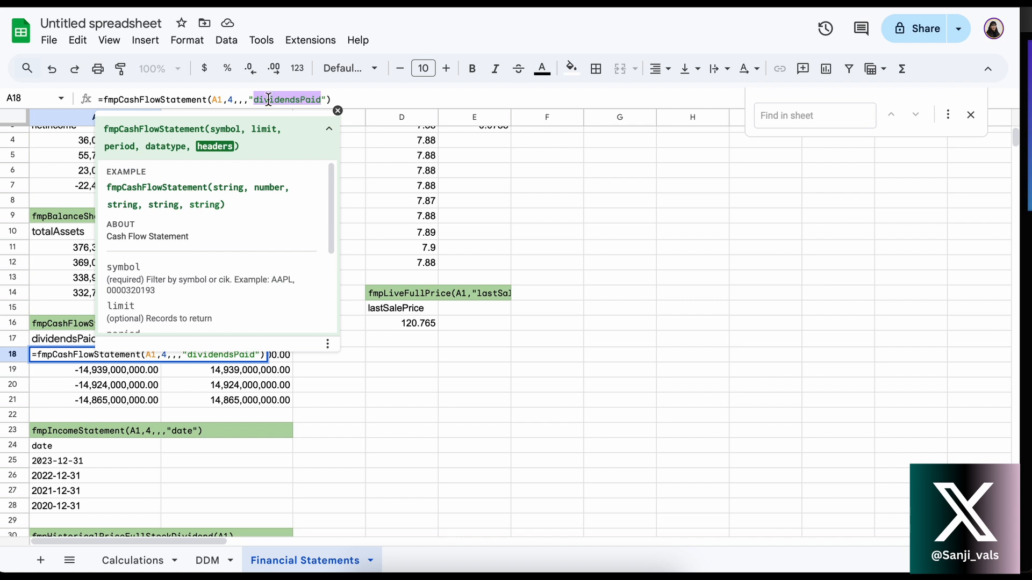
{"action": "key", "text": "Return"}
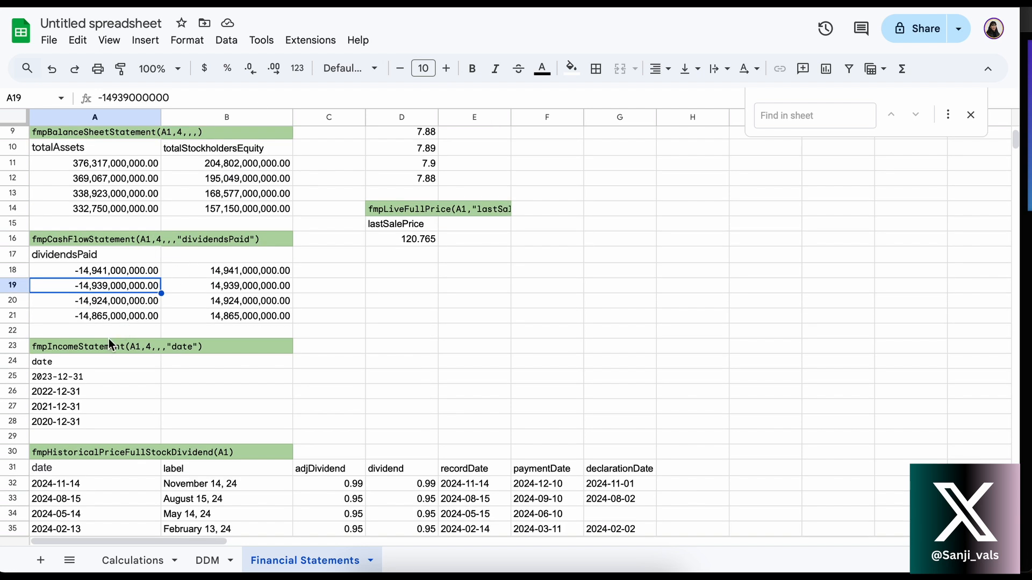
Inspect the fmpIncomeStatement formula in A25 and its "date" argument, along with the labels above it
{"action": "left_click", "coordinate": [100, 346]}
{"action": "left_click", "coordinate": [87, 368]}
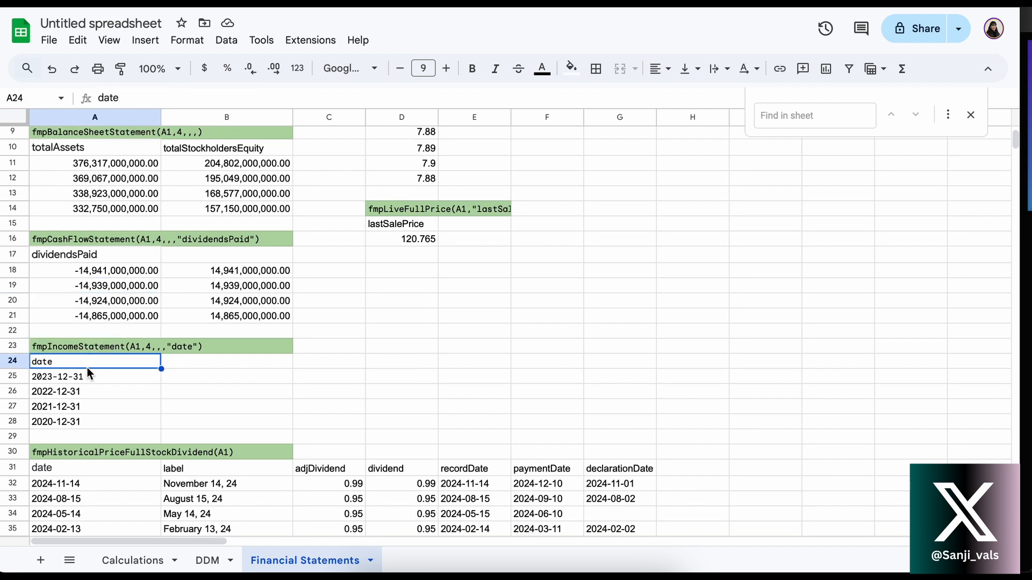
{"action": "left_click", "coordinate": [82, 377]}
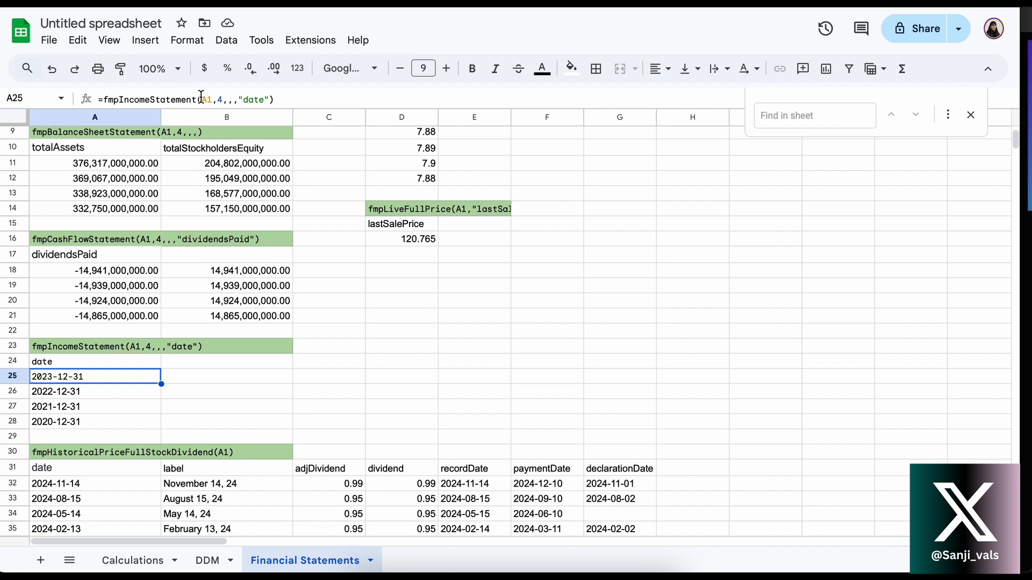
{"action": "left_click", "coordinate": [257, 101]}
{"action": "key", "text": "Return"}
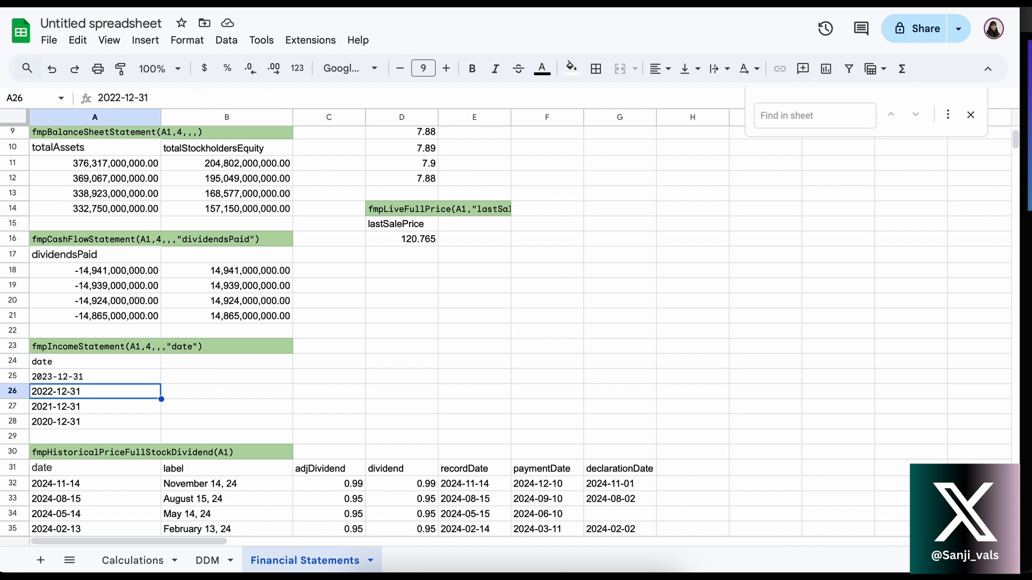
Go through the fiscal year-end dates in A25:A28 one by one
{"action": "scroll", "coordinate": [78, 397], "scroll_direction": "down", "scroll_amount": 1}
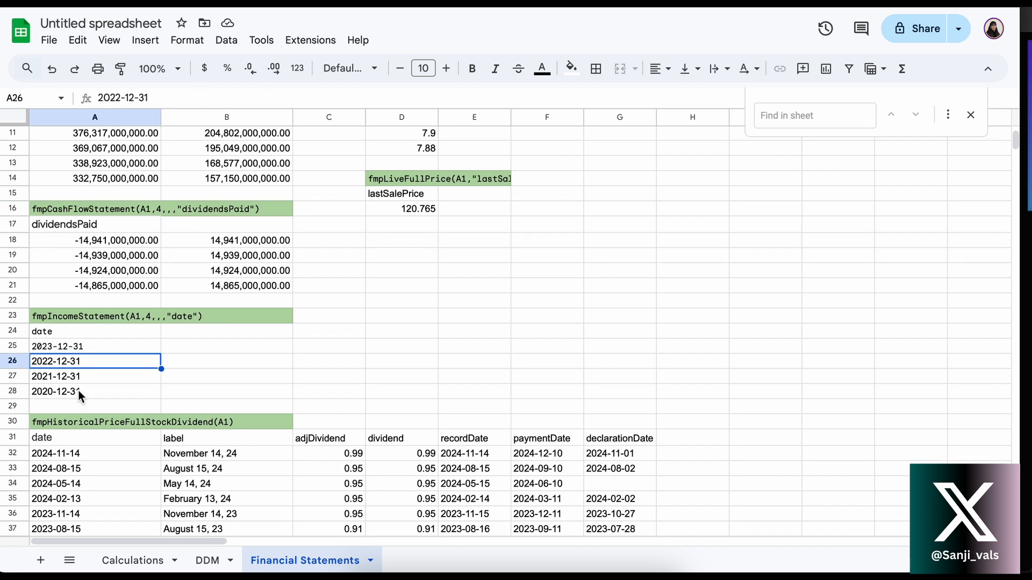
{"action": "left_click", "coordinate": [67, 349]}
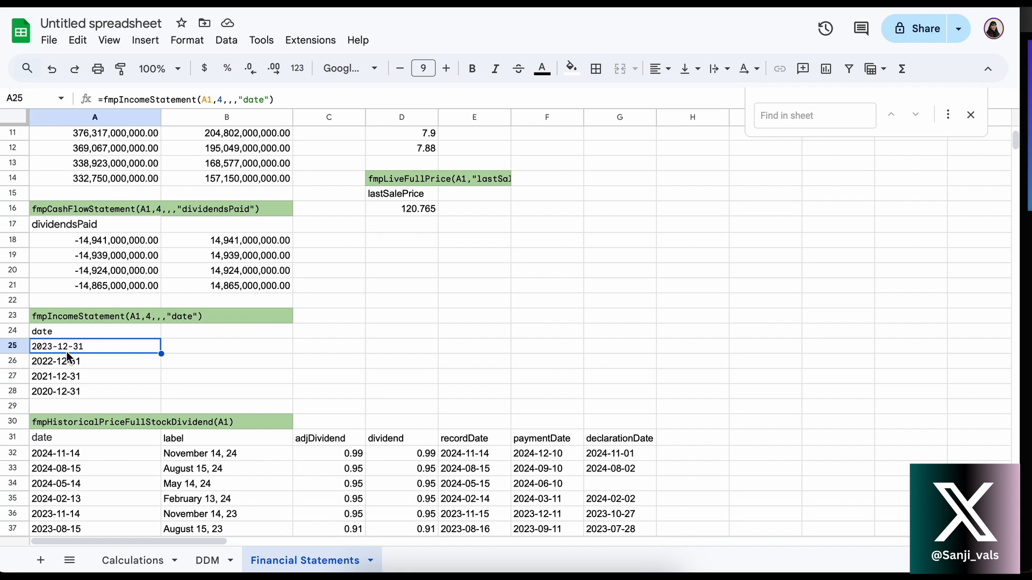
{"action": "key", "text": "Down"}
{"action": "key", "text": "Down"}
{"action": "key", "text": "Down"}
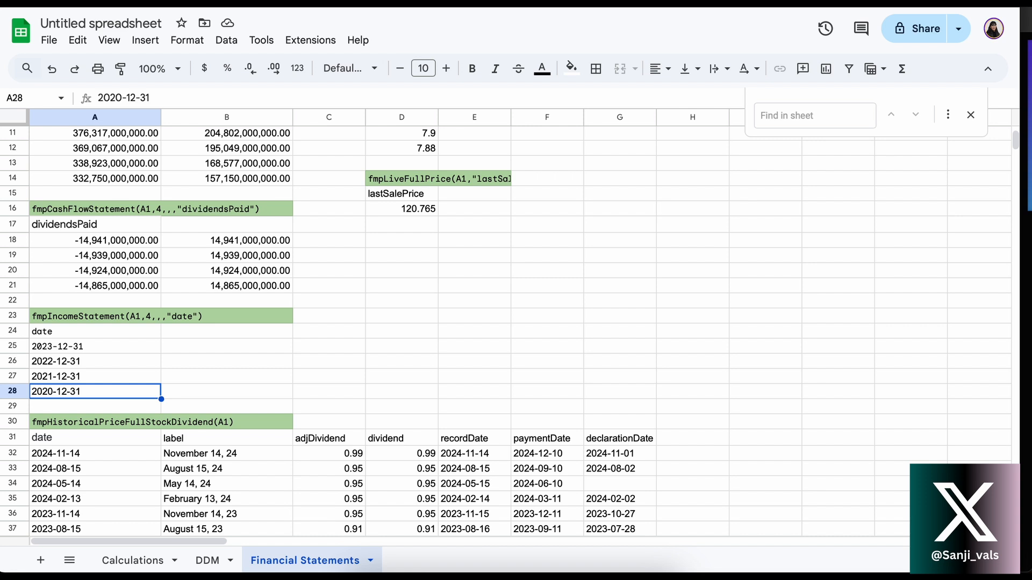
Inspect the fmpHistoricalPriceFullStockDividend formula in A31 and trace its symbol argument to the ticker in A1
{"action": "scroll", "coordinate": [128, 362], "scroll_direction": "down", "scroll_amount": 3}
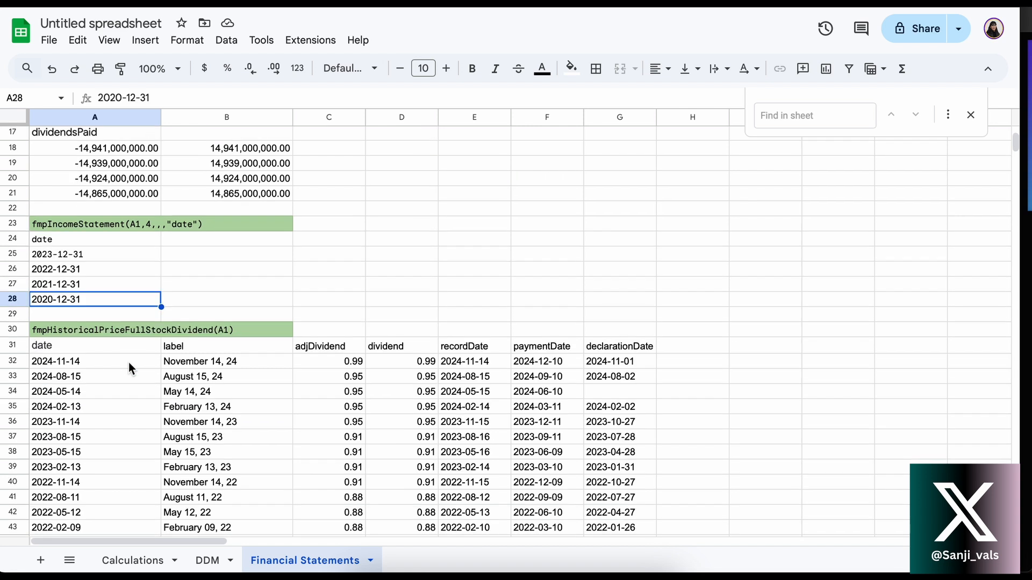
{"action": "left_click", "coordinate": [99, 284]}
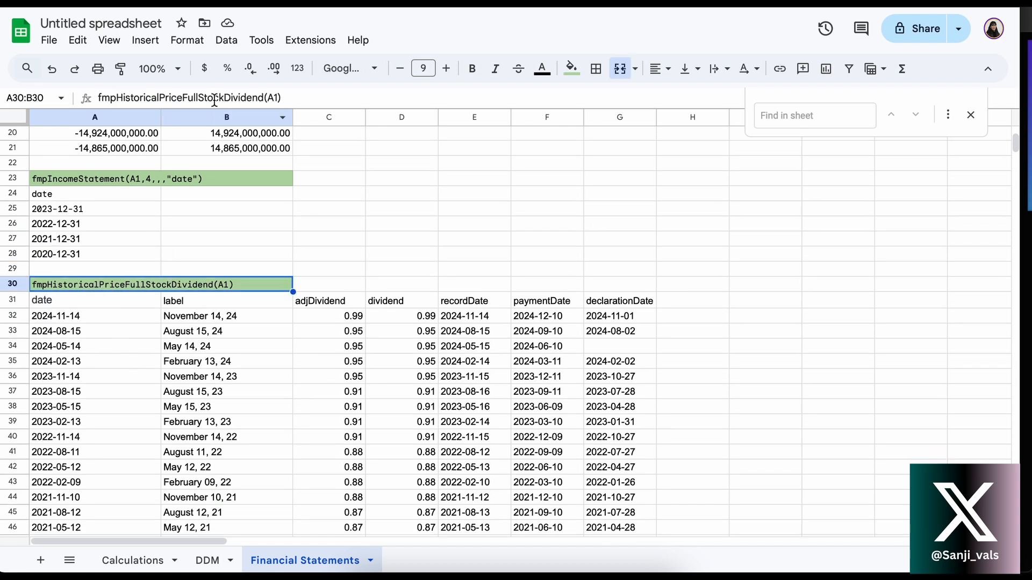
{"action": "left_click", "coordinate": [59, 300]}
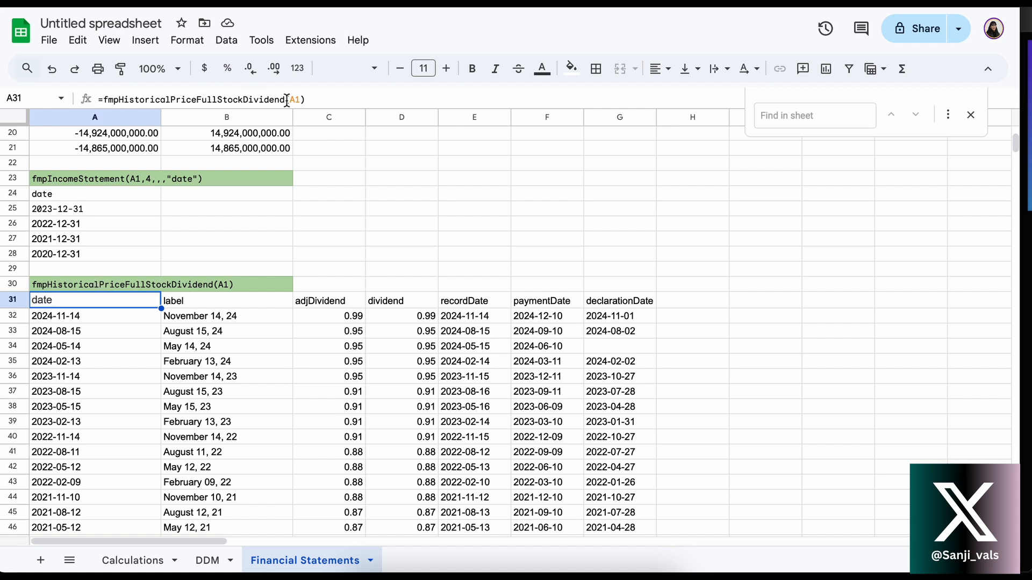
{"action": "left_click_drag", "start_coordinate": [286, 100], "coordinate": [105, 99]}
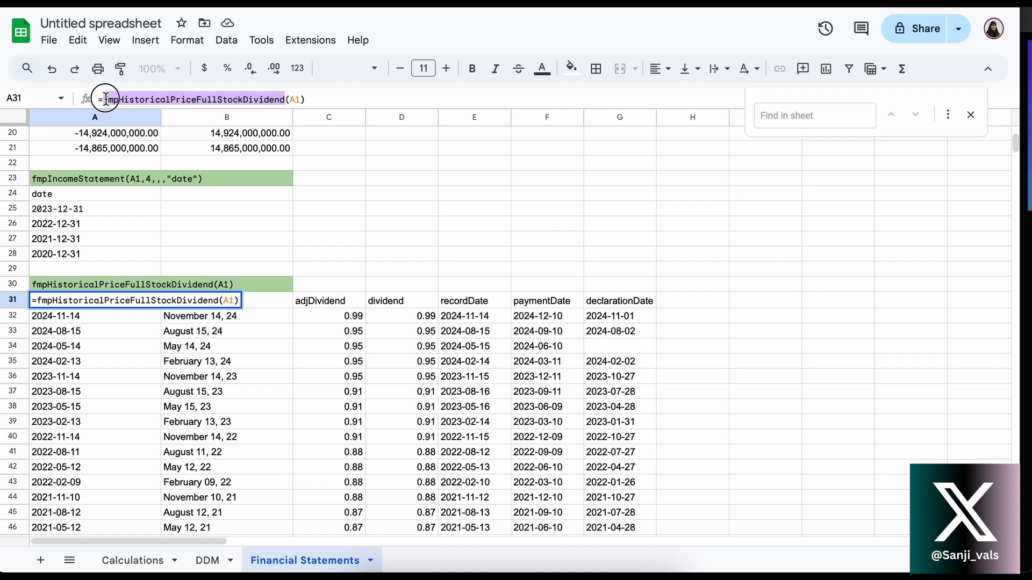
{"action": "left_click", "coordinate": [303, 100]}
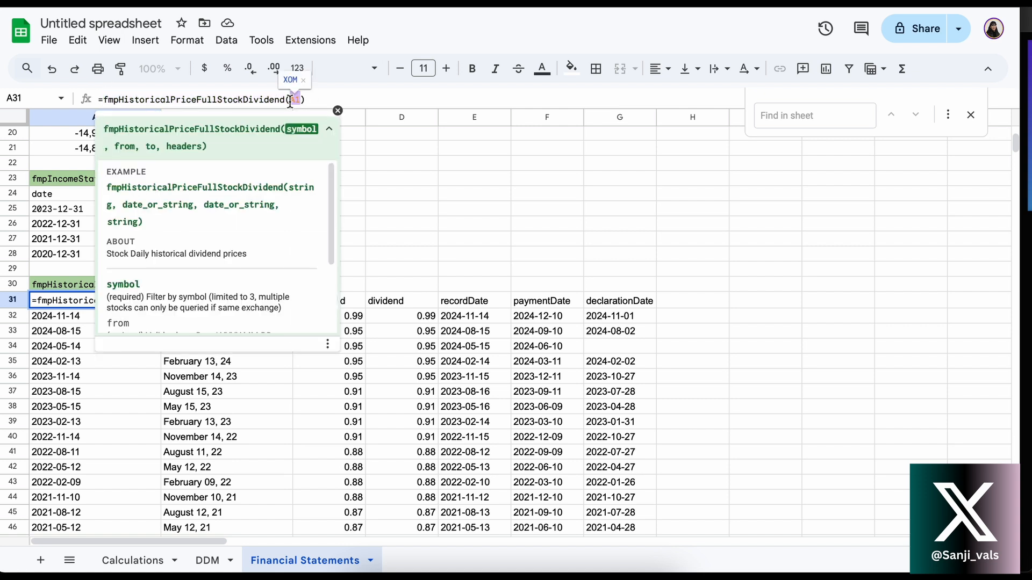
{"action": "scroll", "coordinate": [92, 252], "scroll_direction": "up", "scroll_amount": 10}
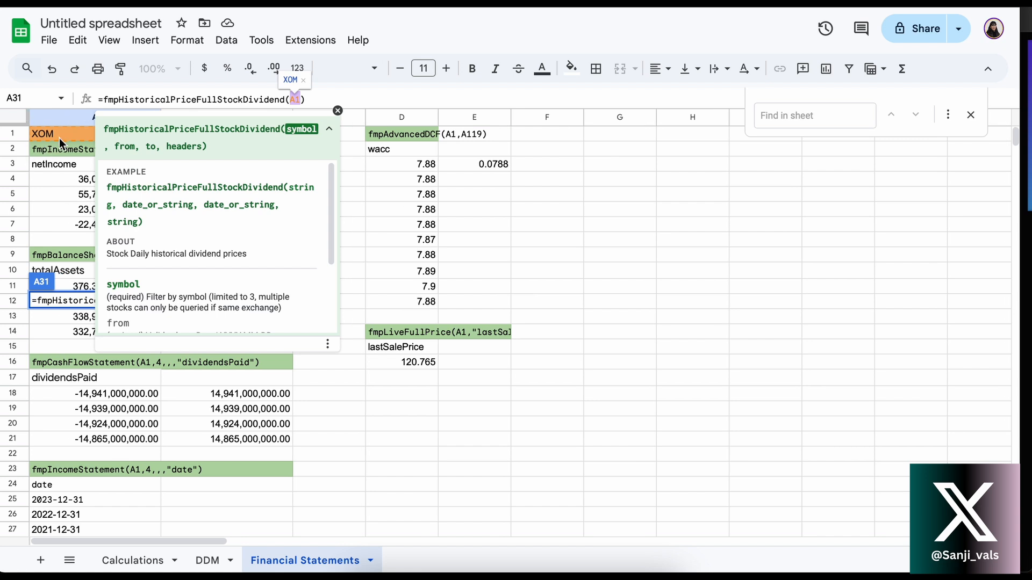
{"action": "key", "text": "Return"}
Review the date, label and adjDividend values of the latest dividend record in row 32
{"action": "scroll", "coordinate": [127, 310], "scroll_direction": "down", "scroll_amount": 5}
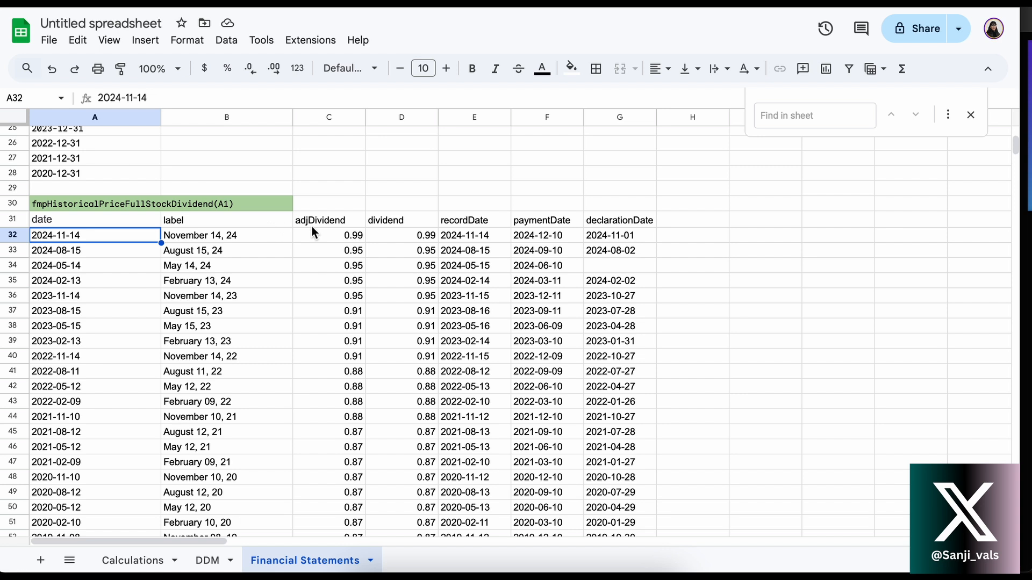
{"action": "left_click", "coordinate": [327, 236]}
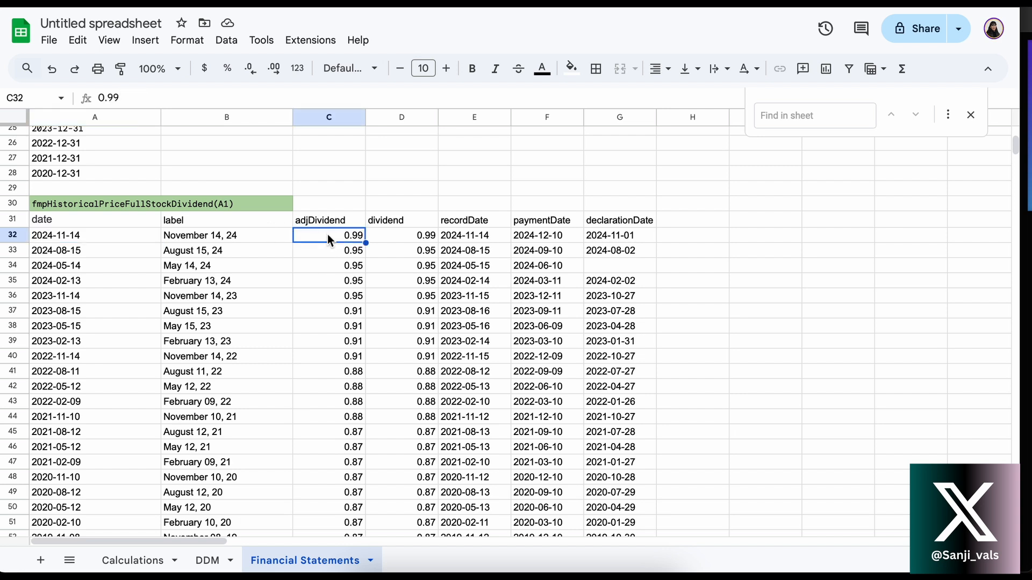
{"action": "left_click", "coordinate": [94, 237]}
{"action": "key", "text": "Right"}
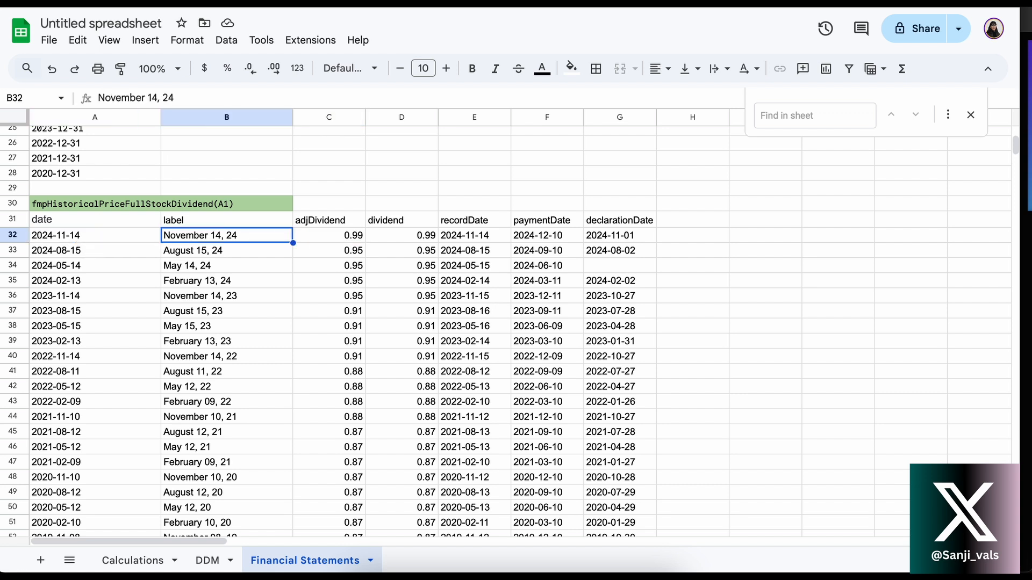
{"action": "key", "text": "Right"}
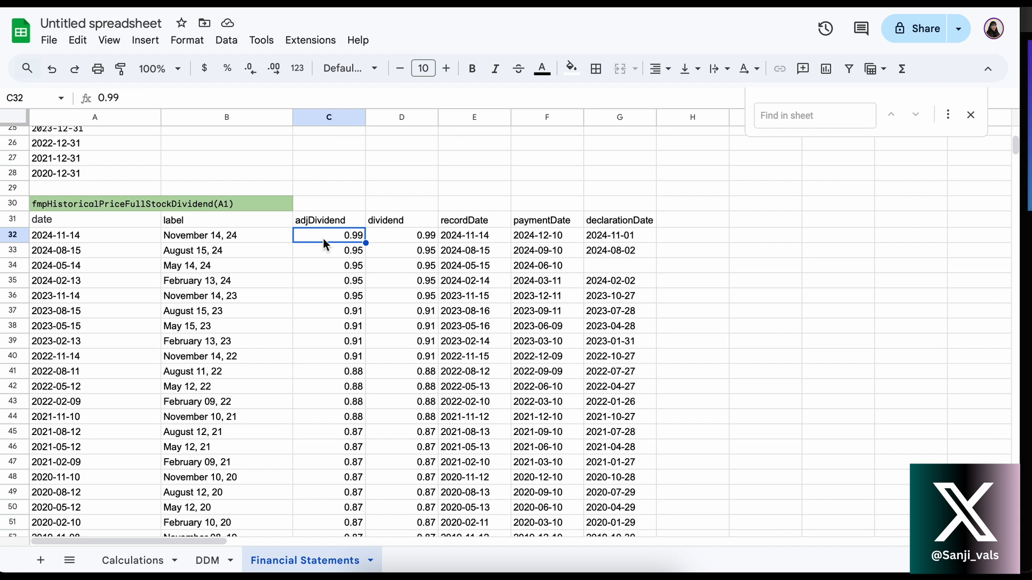
Check the sum of the four latest adjDividend values in C32:C35 using the selection summary
{"action": "left_click_drag", "start_coordinate": [324, 238], "coordinate": [321, 279]}
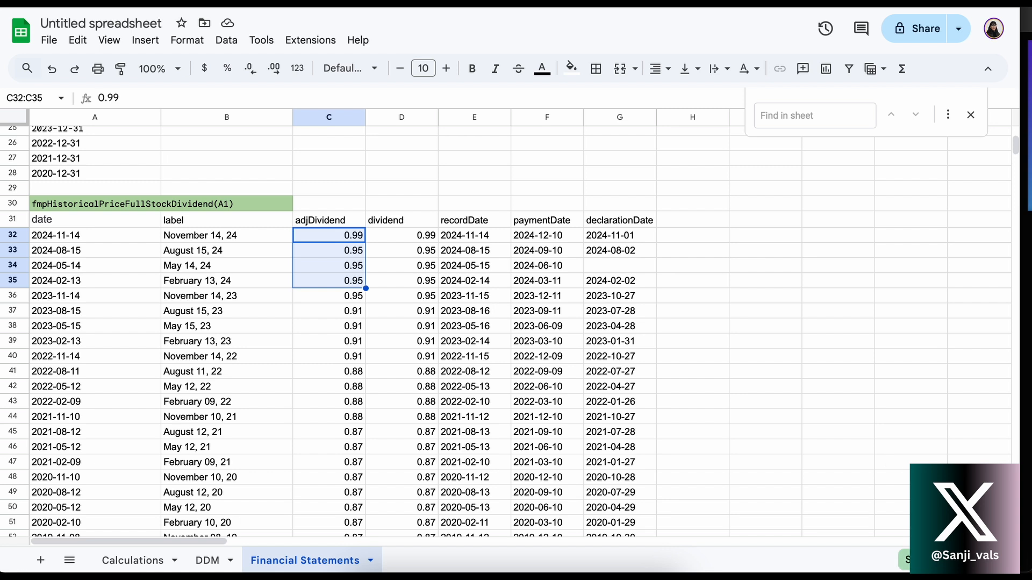
{"action": "left_click", "coordinate": [903, 558]}
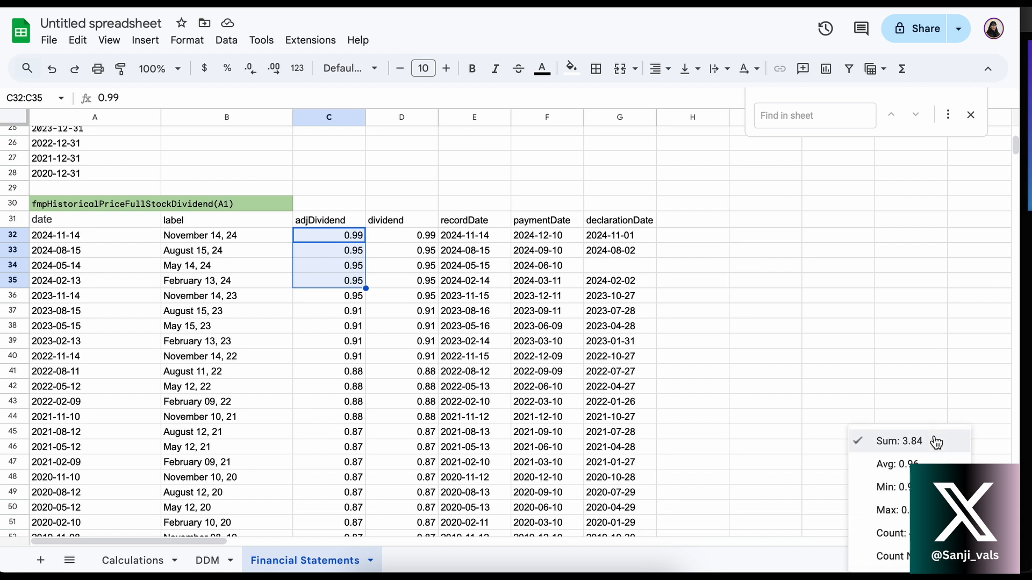
{"action": "key", "text": "Escape"}
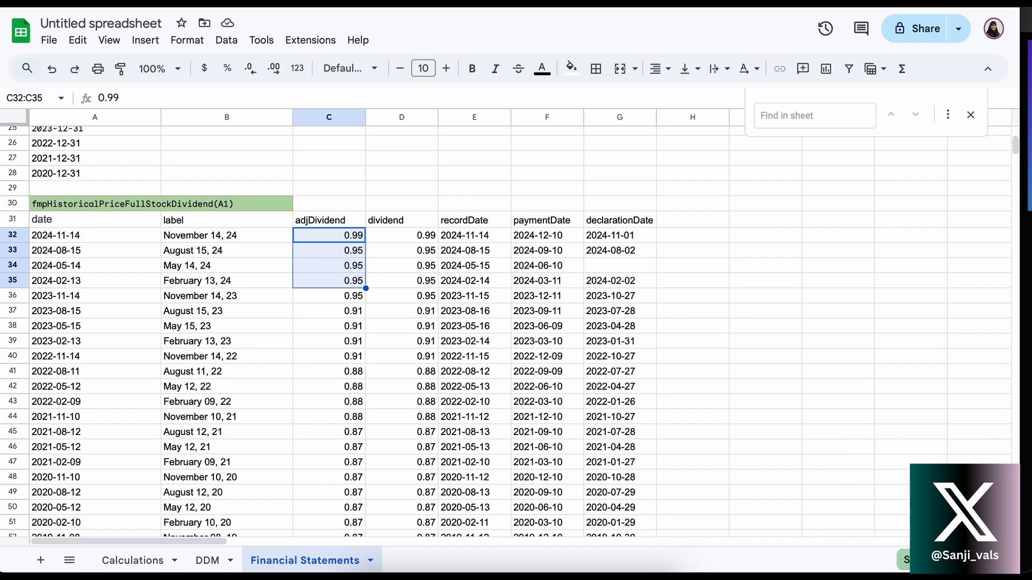
{"action": "left_click", "coordinate": [932, 560]}
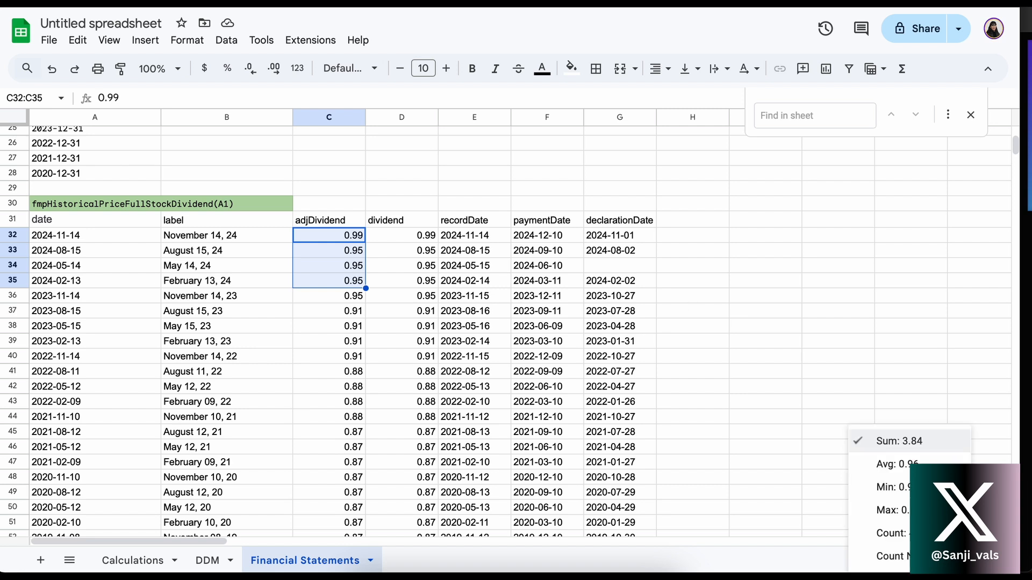
{"action": "left_click", "coordinate": [694, 236]}
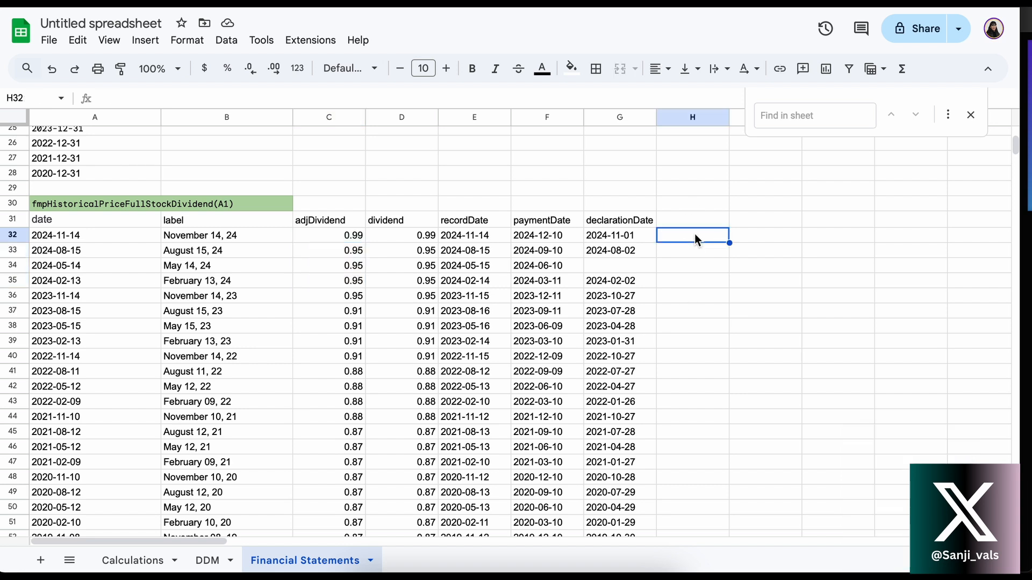
Step through the dividend, recordDate and paymentDate values of the latest dividend record in row 32
{"action": "left_click", "coordinate": [336, 237]}
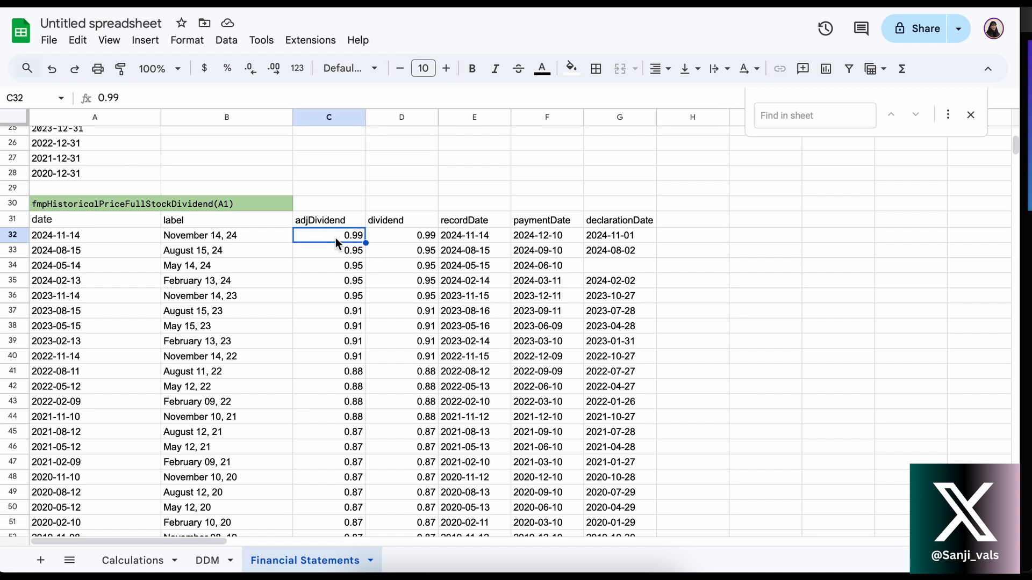
{"action": "key", "text": "Right"}
{"action": "key", "text": "Right"}
{"action": "key", "text": "Right"}
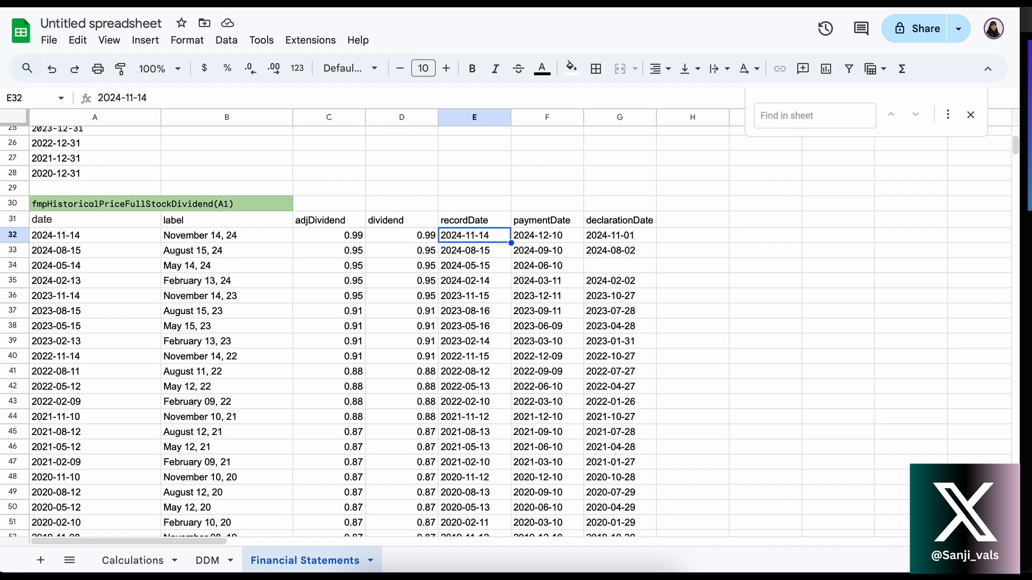
{"action": "key", "text": "Left"}
{"action": "key", "text": "Right"}
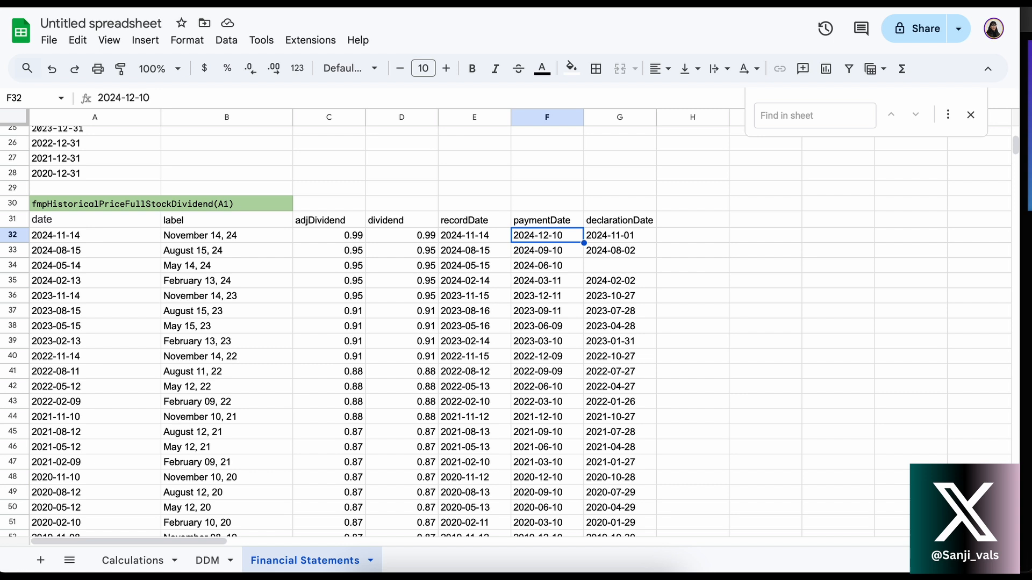
Browse the adjDividend history from C32 down to the records from the early 2000s
{"action": "left_click", "coordinate": [305, 237]}
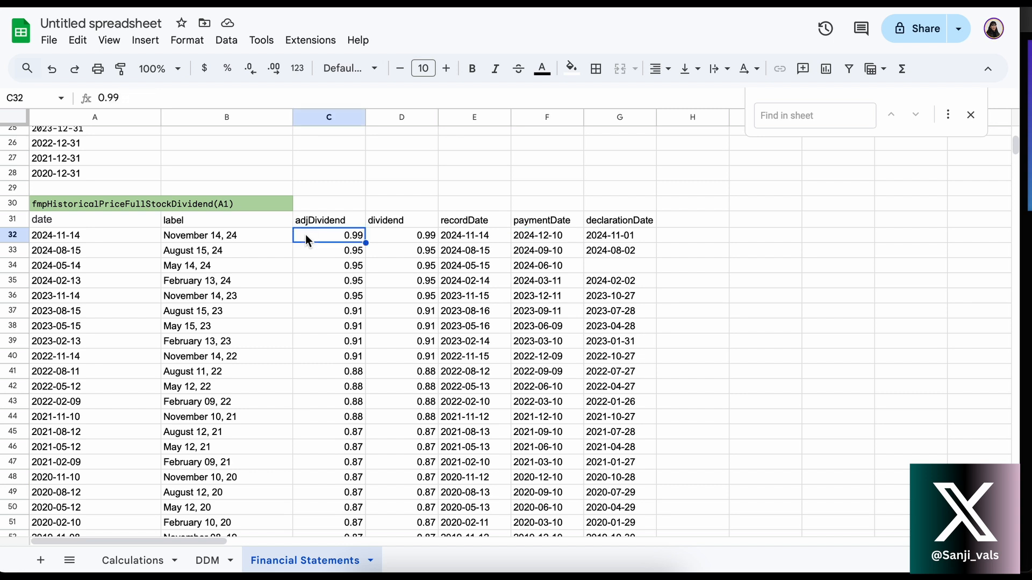
{"action": "scroll", "coordinate": [312, 271], "scroll_direction": "down", "scroll_amount": 15}
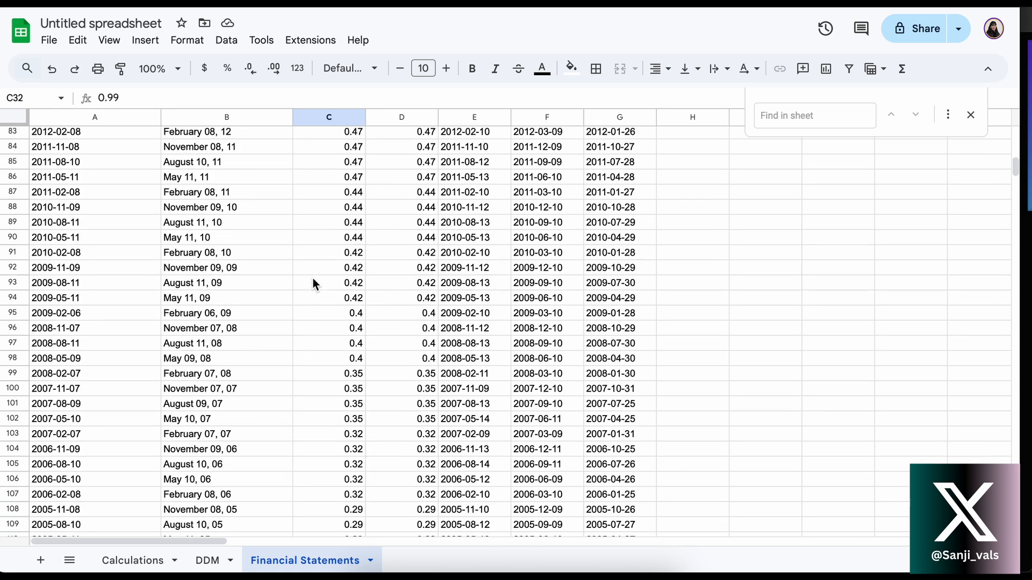
{"action": "scroll", "coordinate": [313, 281], "scroll_direction": "up", "scroll_amount": 20}
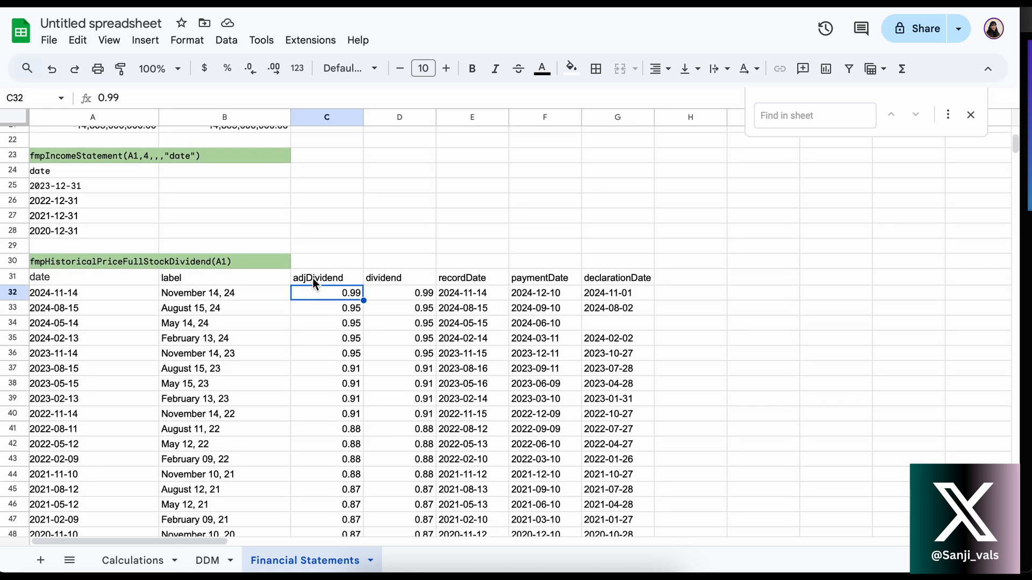
{"action": "scroll", "coordinate": [313, 280], "scroll_direction": "down", "scroll_amount": 3}
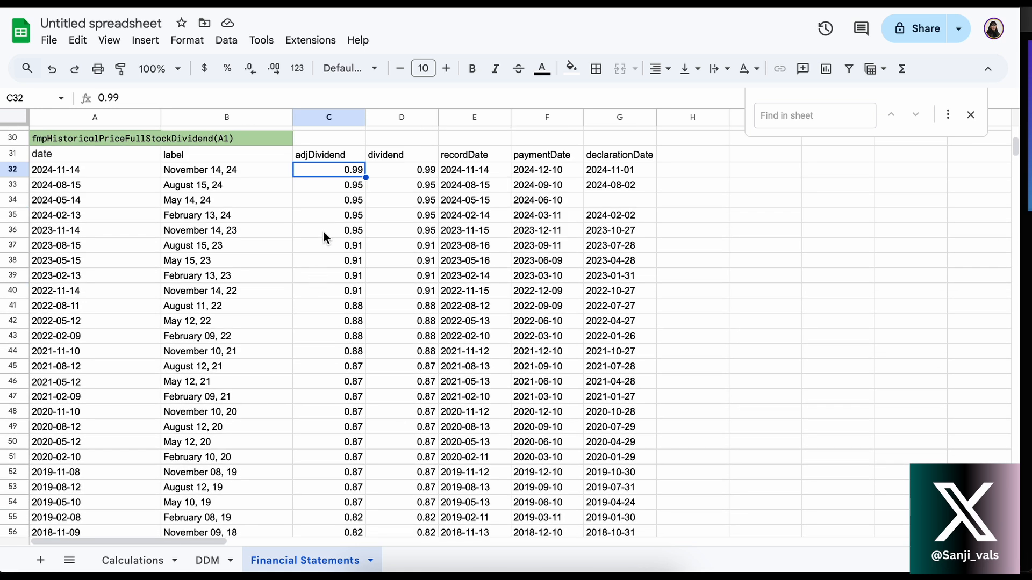
{"action": "scroll", "coordinate": [323, 232], "scroll_direction": "down", "scroll_amount": 20}
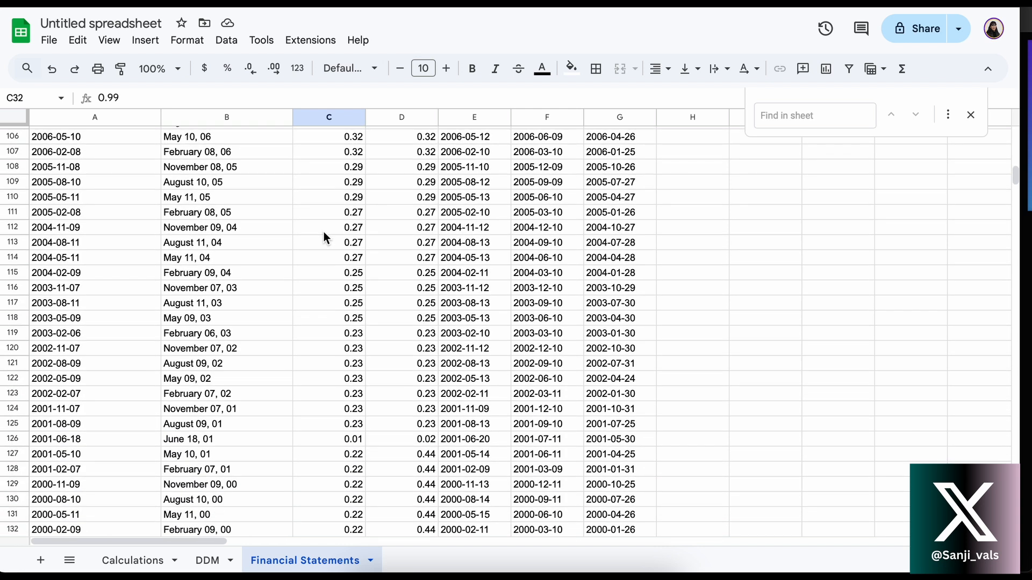
Return to the latest dividend records and select the four most recent adjDividend values in C32:C35
{"action": "scroll", "coordinate": [324, 232], "scroll_direction": "up", "scroll_amount": 20}
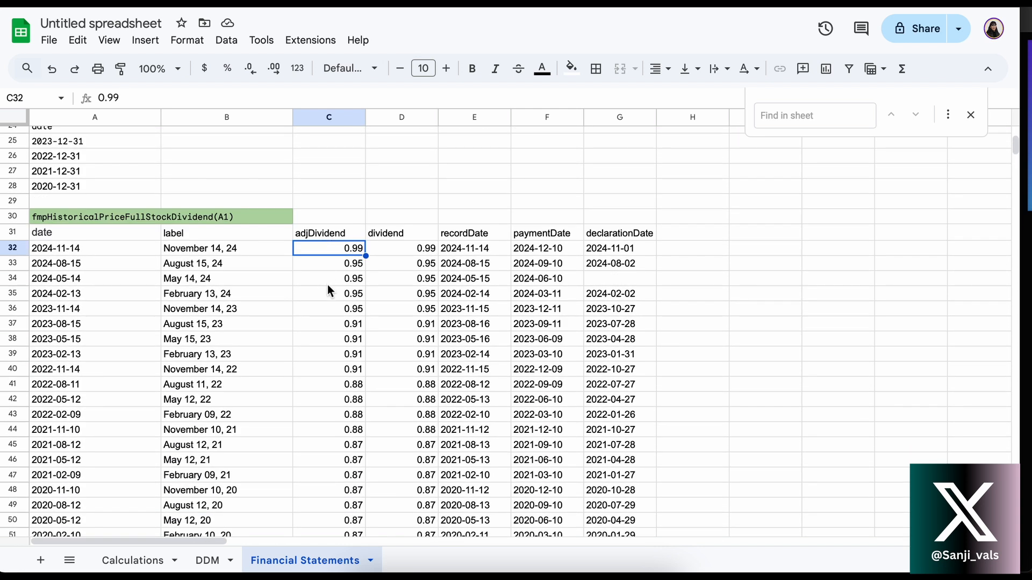
{"action": "left_click", "coordinate": [329, 281]}
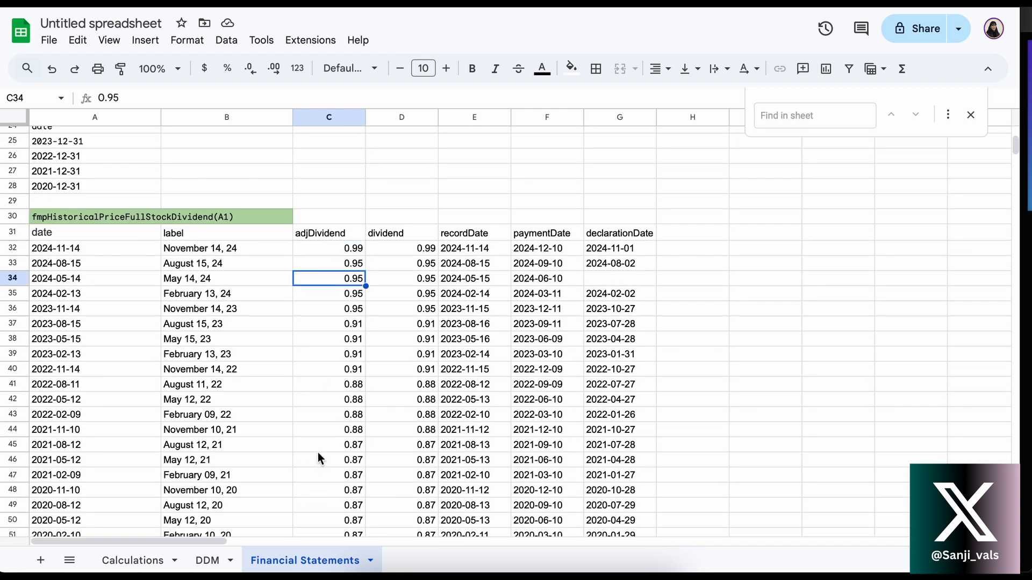
{"action": "left_click", "coordinate": [321, 250]}
{"action": "left_click_drag", "start_coordinate": [319, 250], "coordinate": [324, 293]}
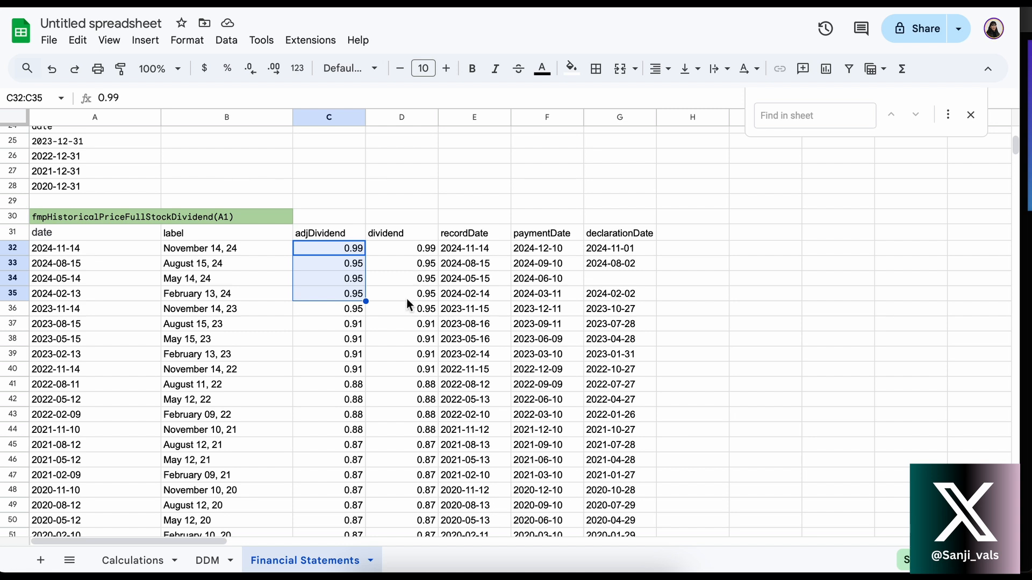
Browse the dividend history below row 32 down to the 2008 records and return to the latest entries
{"action": "scroll", "coordinate": [376, 356], "scroll_direction": "down", "scroll_amount": 20}
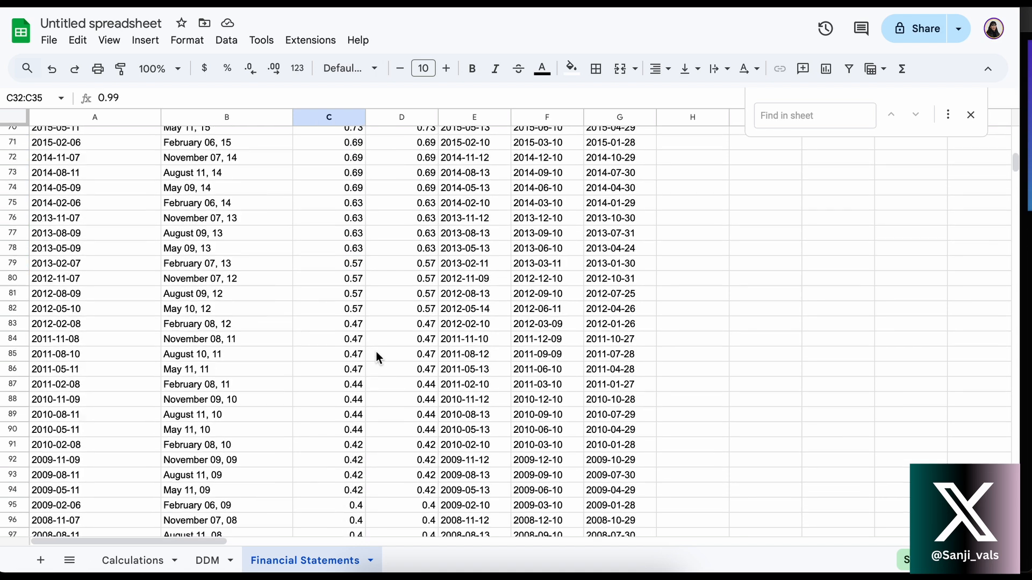
{"action": "scroll", "coordinate": [376, 356], "scroll_direction": "down", "scroll_amount": 5}
{"action": "scroll", "coordinate": [376, 356], "scroll_direction": "up", "scroll_amount": 20}
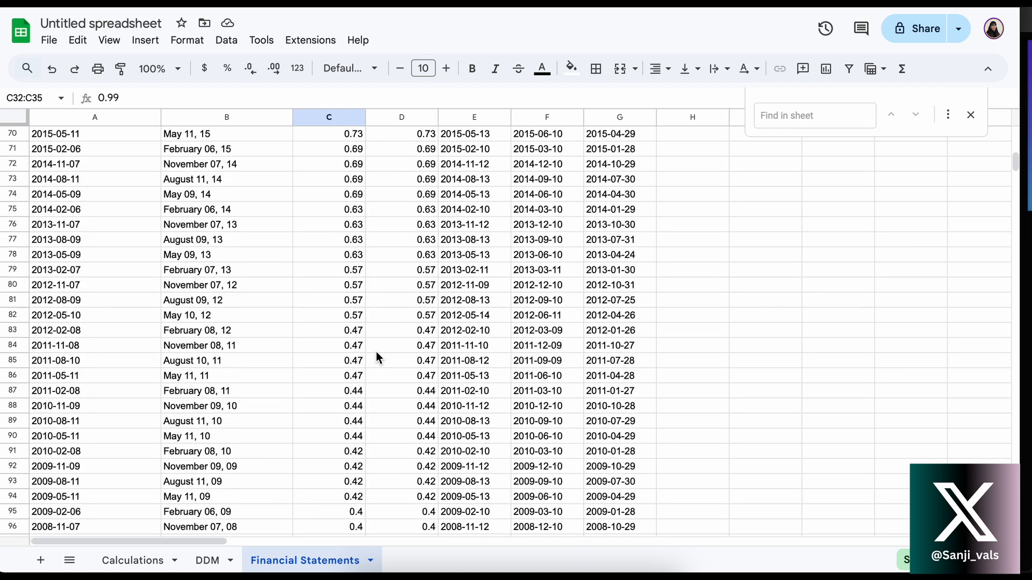
{"action": "scroll", "coordinate": [378, 358], "scroll_direction": "up", "scroll_amount": 7}
{"action": "scroll", "coordinate": [378, 358], "scroll_direction": "down", "scroll_amount": 5}
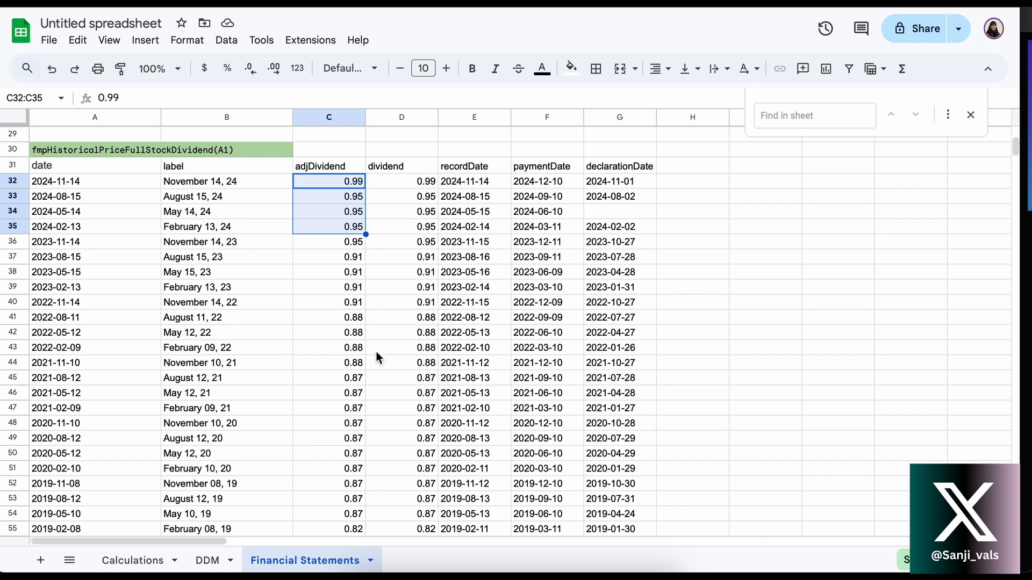
{"action": "scroll", "coordinate": [376, 352], "scroll_direction": "down", "scroll_amount": 3}
{"action": "scroll", "coordinate": [376, 352], "scroll_direction": "up", "scroll_amount": 6}
{"action": "scroll", "coordinate": [377, 351], "scroll_direction": "right", "scroll_amount": 1}
{"action": "scroll", "coordinate": [376, 352], "scroll_direction": "left", "scroll_amount": 1}
{"action": "scroll", "coordinate": [376, 352], "scroll_direction": "down", "scroll_amount": 1}
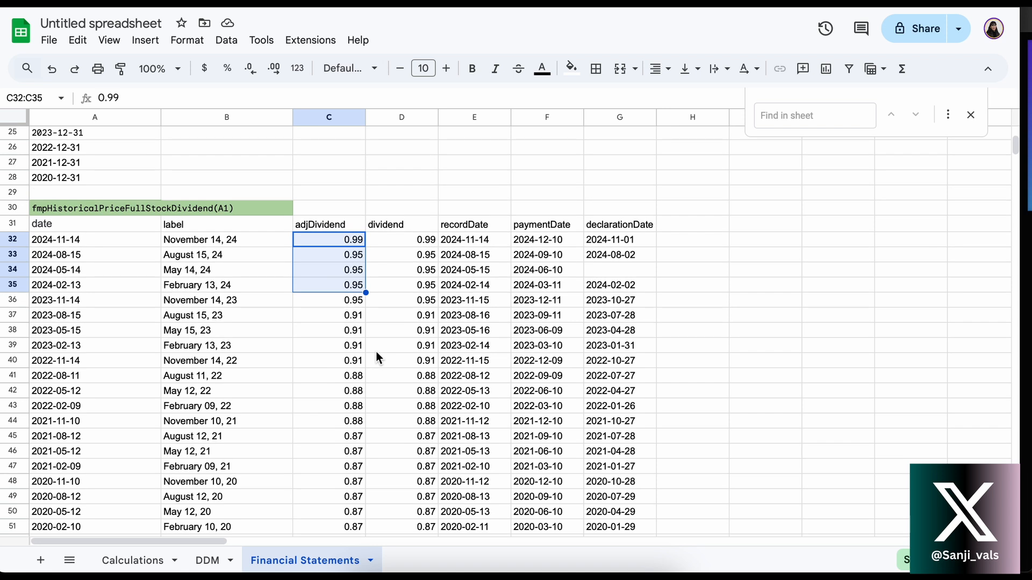
{"action": "key", "text": "Return"}
{"action": "left_click", "coordinate": [389, 304]}
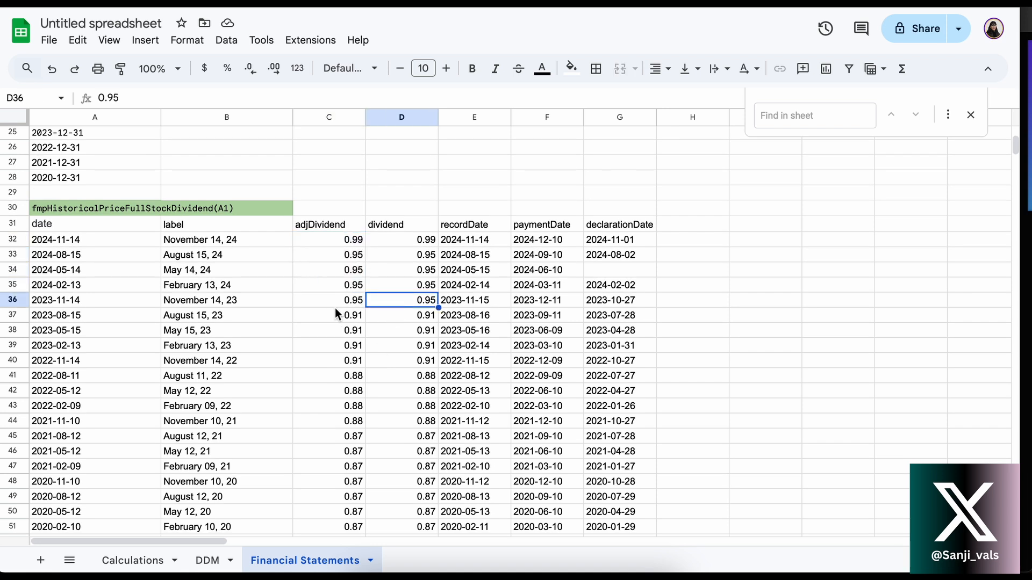
{"action": "scroll", "coordinate": [334, 308], "scroll_direction": "up", "scroll_amount": 2}
{"action": "scroll", "coordinate": [334, 308], "scroll_direction": "down", "scroll_amount": 2}
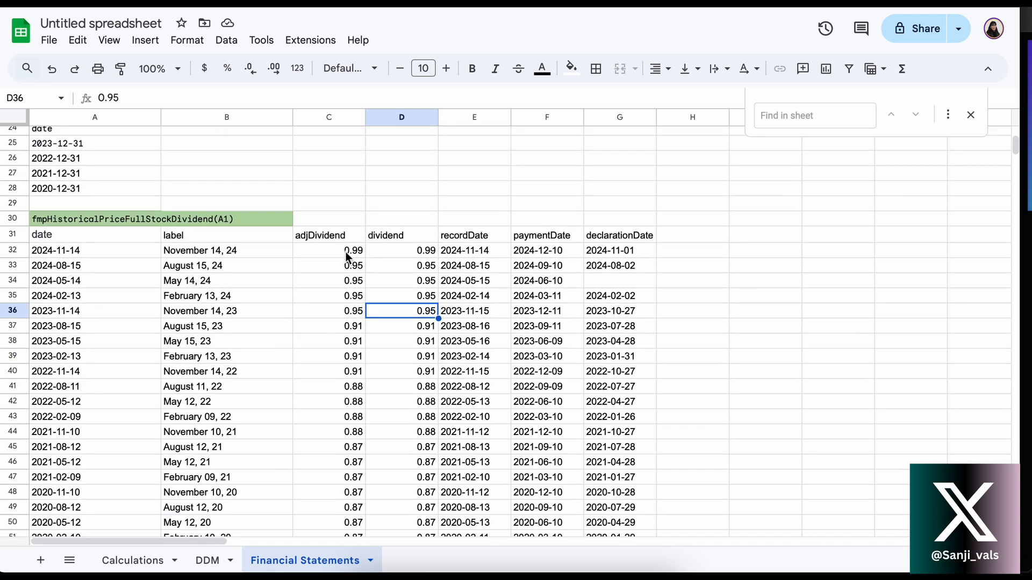
Review the wacc header, the dividendsPaid values in A18:A21 and the sign-reversing formula in B18
{"action": "scroll", "coordinate": [347, 255], "scroll_direction": "up", "scroll_amount": 10}
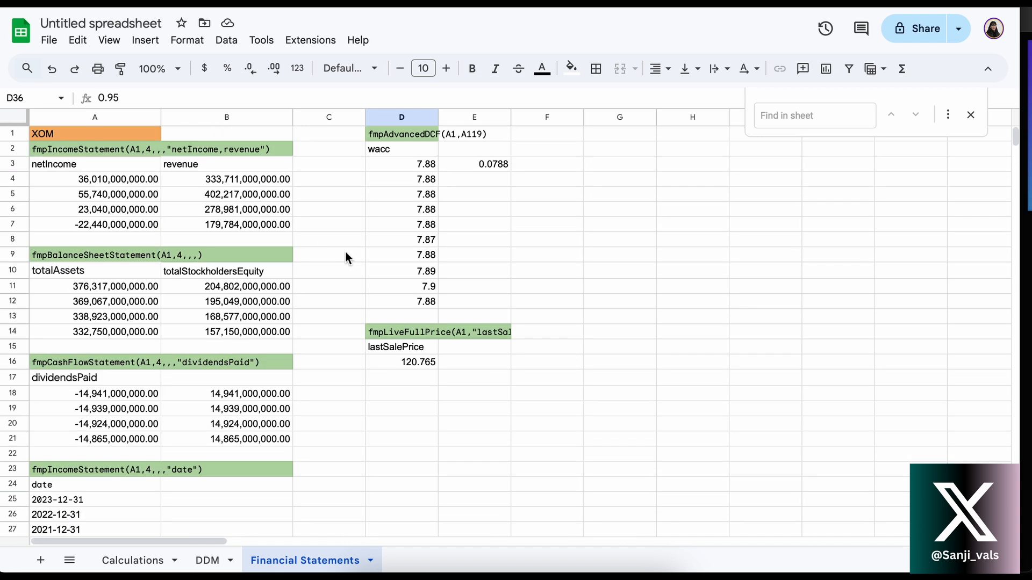
{"action": "left_click", "coordinate": [394, 149]}
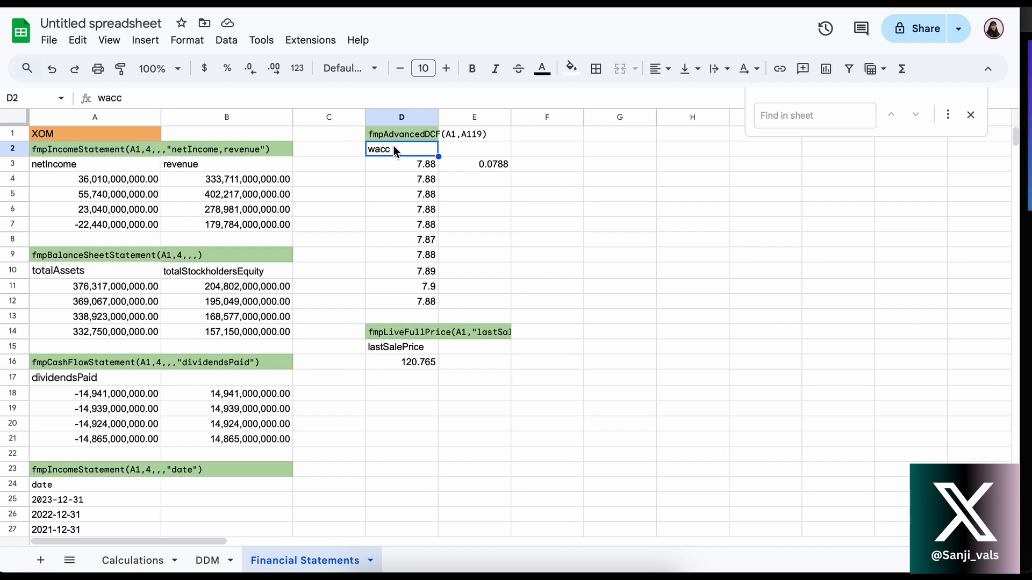
{"action": "left_click_drag", "start_coordinate": [120, 394], "coordinate": [117, 445]}
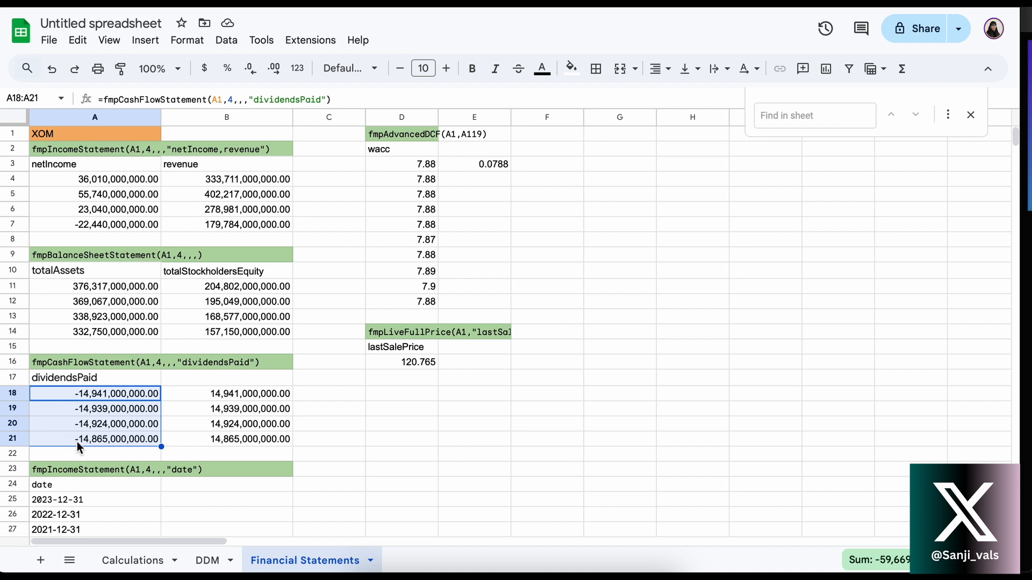
{"action": "left_click", "coordinate": [208, 389]}
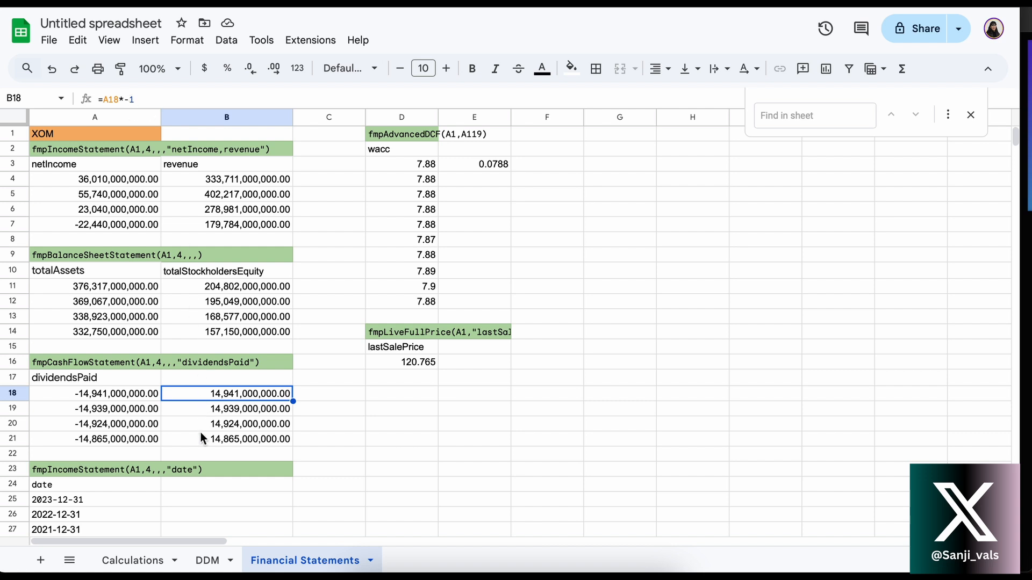
{"action": "left_click", "coordinate": [350, 346]}
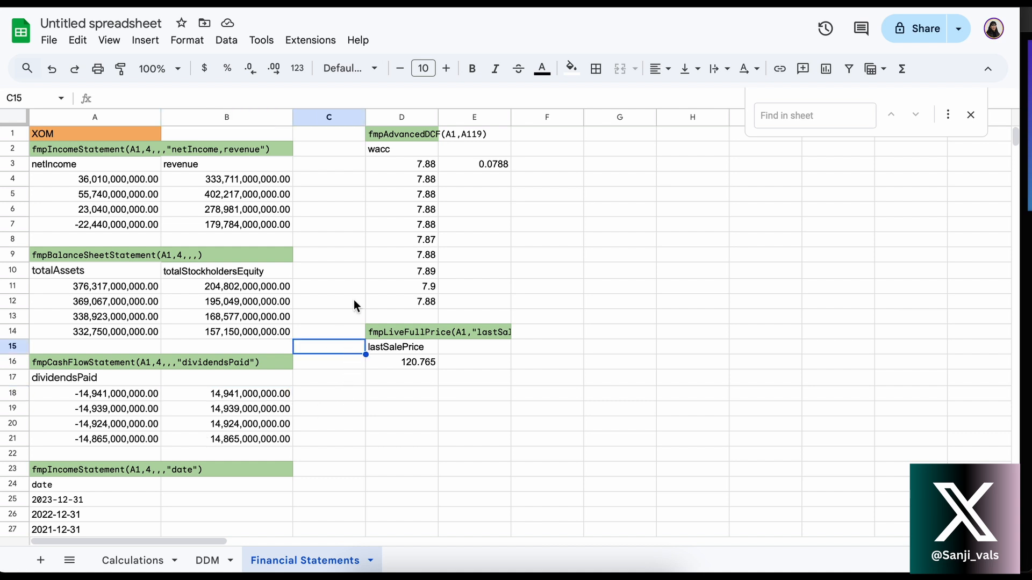
Inspect the fmpAdvancedDCF label in D1 and the wacc formula in D3, leaving the formula as it is
{"action": "left_click", "coordinate": [393, 151]}
{"action": "left_click", "coordinate": [384, 132]}
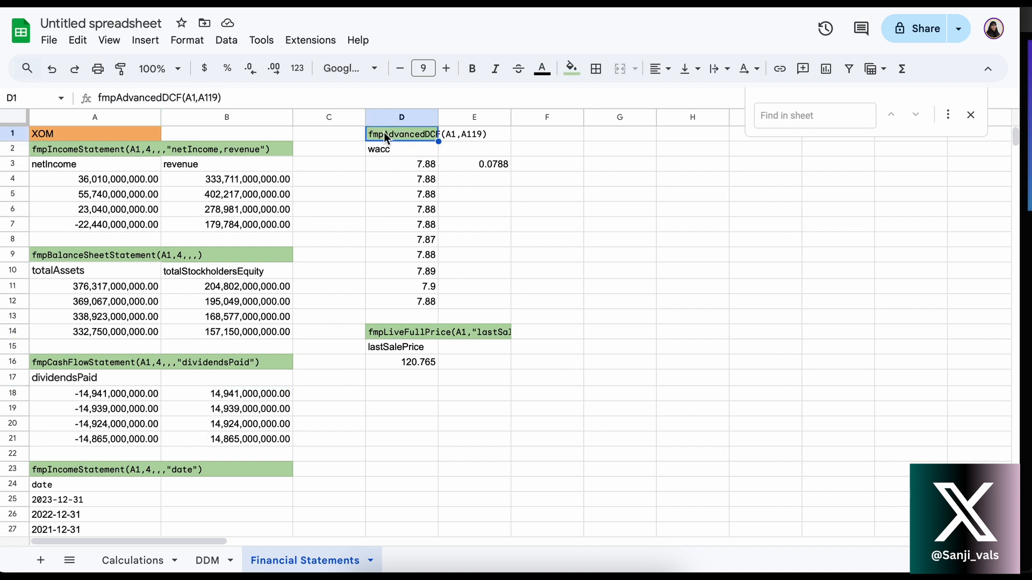
{"action": "left_click", "coordinate": [388, 169]}
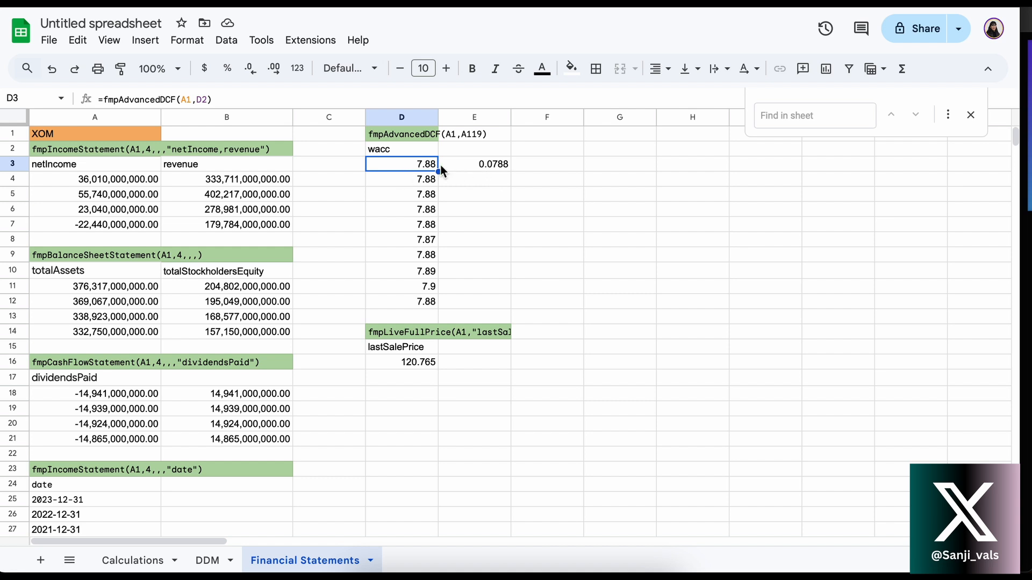
{"action": "key", "text": "Return"}
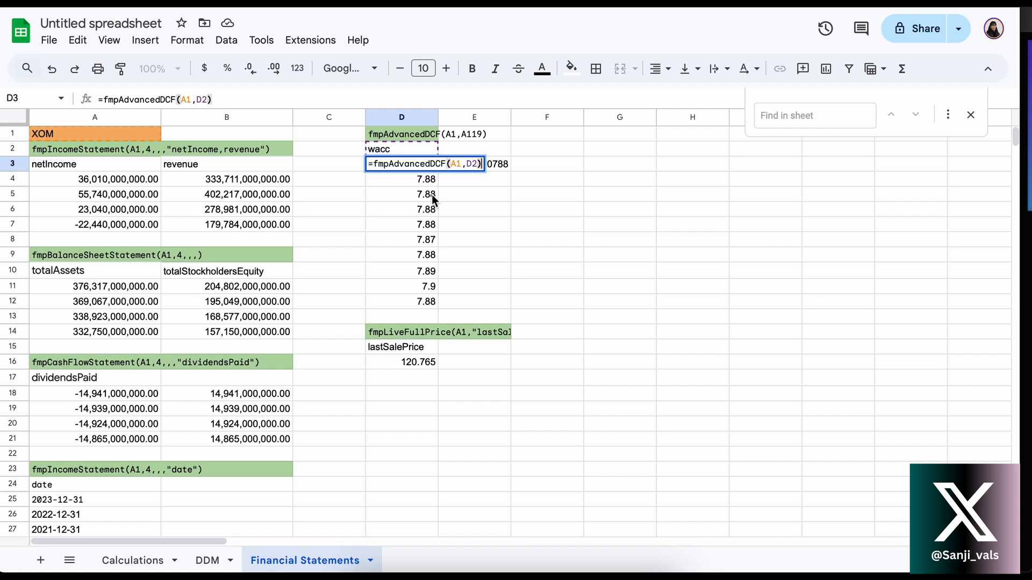
{"action": "key", "text": "Return"}
Inspect the formula in E3 that converts the wacc percentage to a decimal, keeping it unedited
{"action": "left_click", "coordinate": [476, 167]}
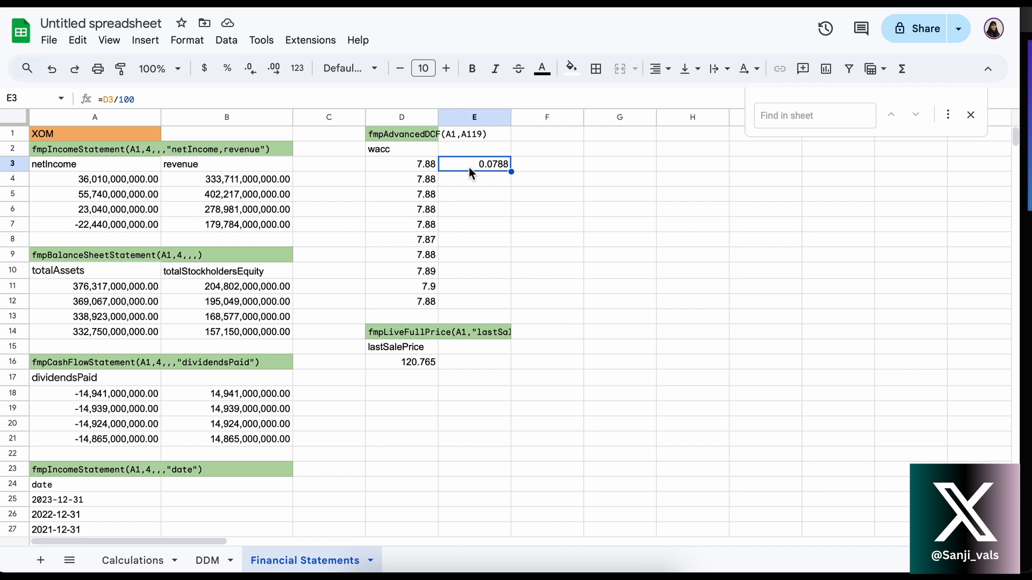
{"action": "key", "text": "Return"}
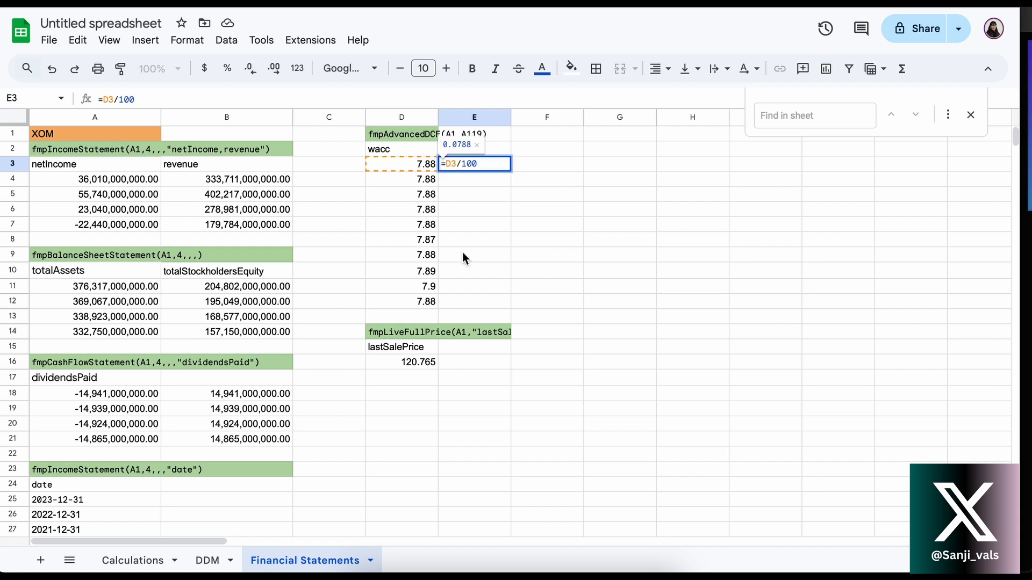
{"action": "key", "text": "Return"}
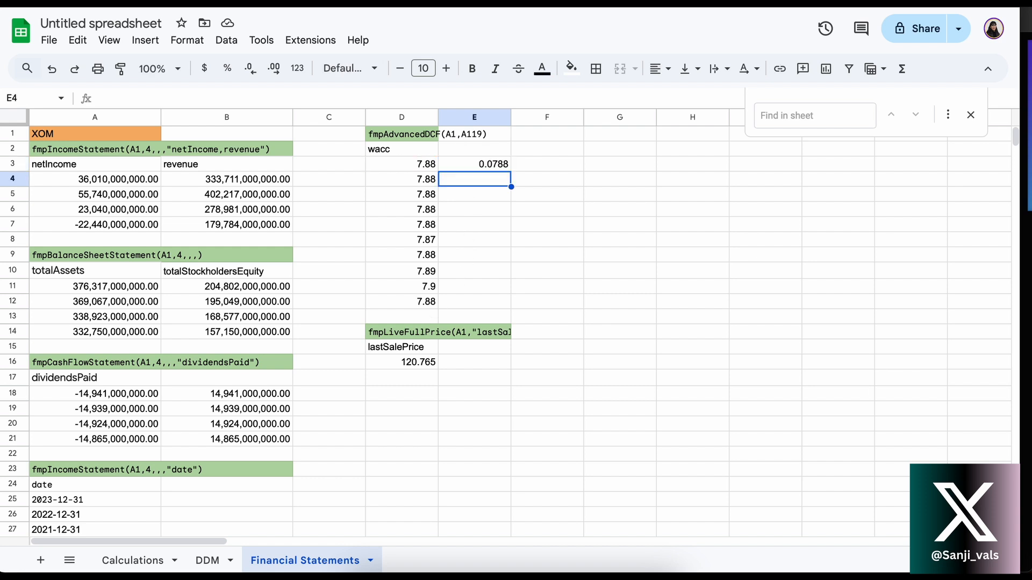
Inspect the fmpLiveFullPrice label in D14, the lastSalePrice header in D15 and the price formula in D16
{"action": "left_click", "coordinate": [406, 348]}
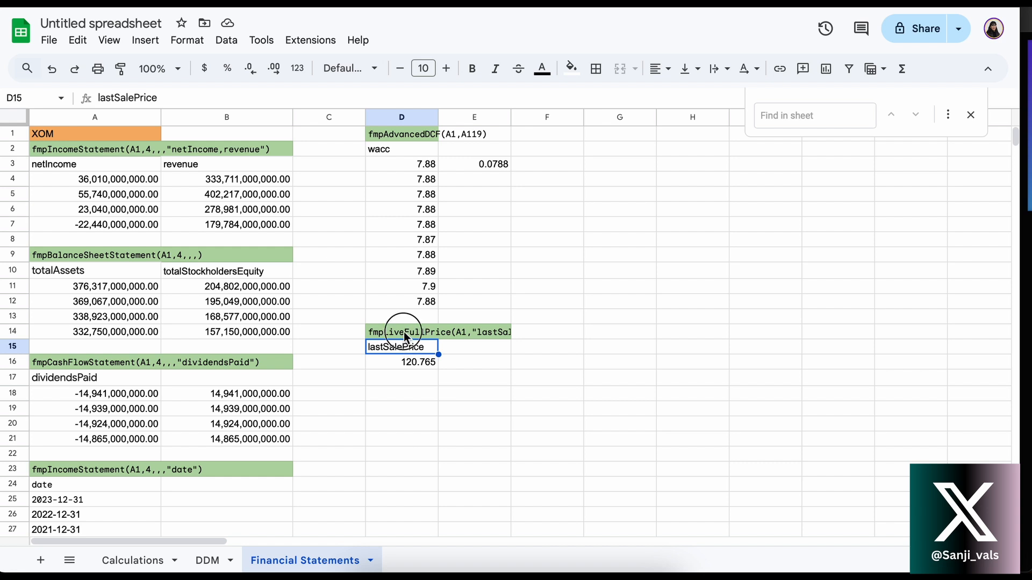
{"action": "left_click", "coordinate": [404, 331]}
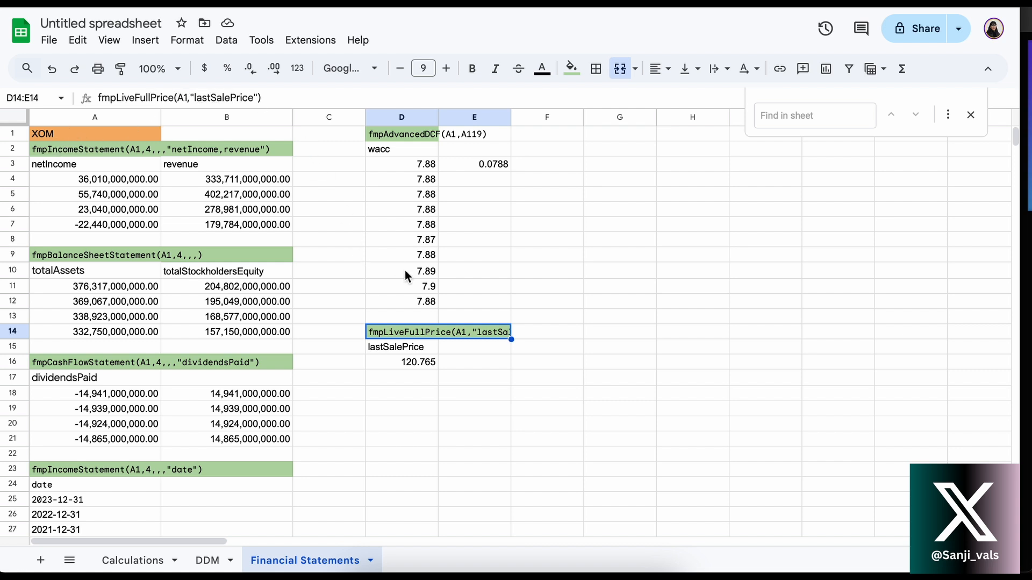
{"action": "key", "text": "Return"}
{"action": "key", "text": "Return"}
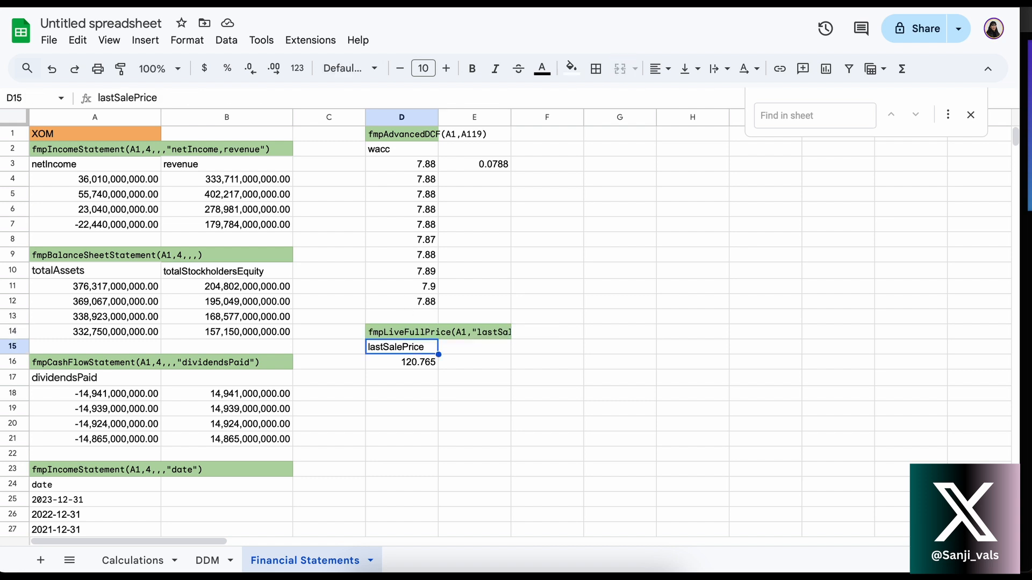
{"action": "left_click", "coordinate": [403, 362]}
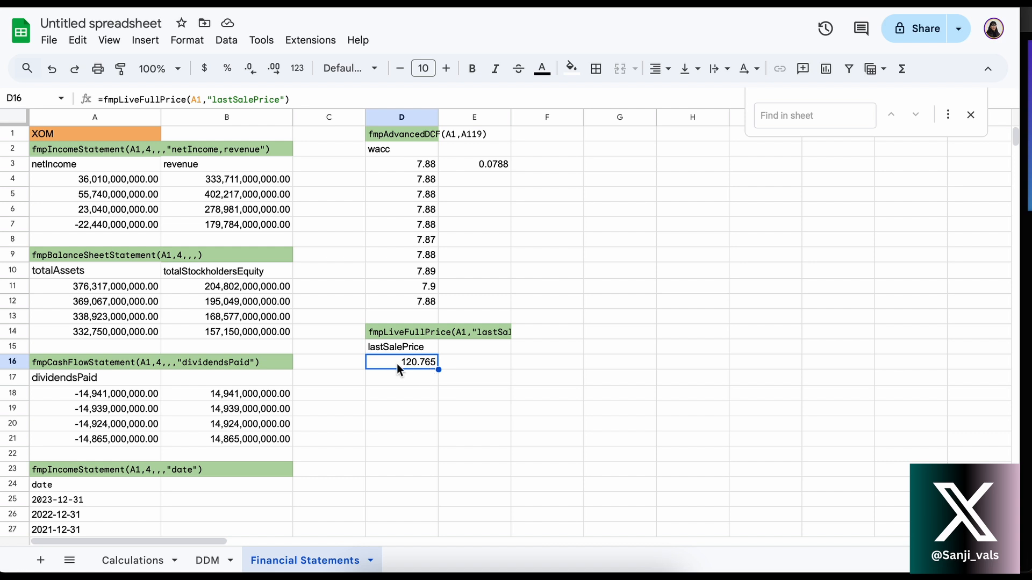
{"action": "left_click", "coordinate": [398, 409]}
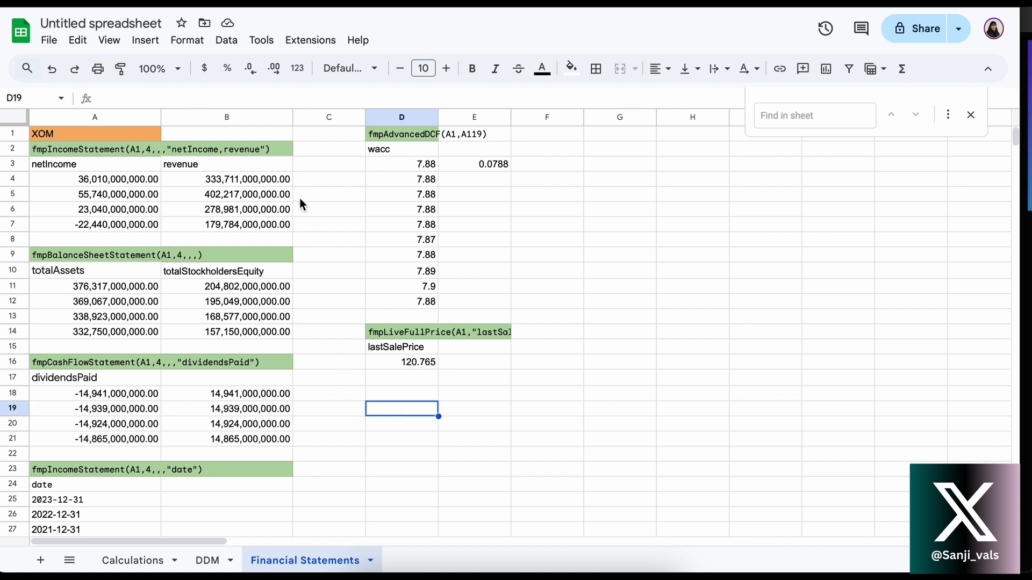
Look over all the FMP formula blocks on the Financial Statements sheet, from the income statement to the dividend history
{"action": "scroll", "coordinate": [298, 251], "scroll_direction": "down", "scroll_amount": 3}
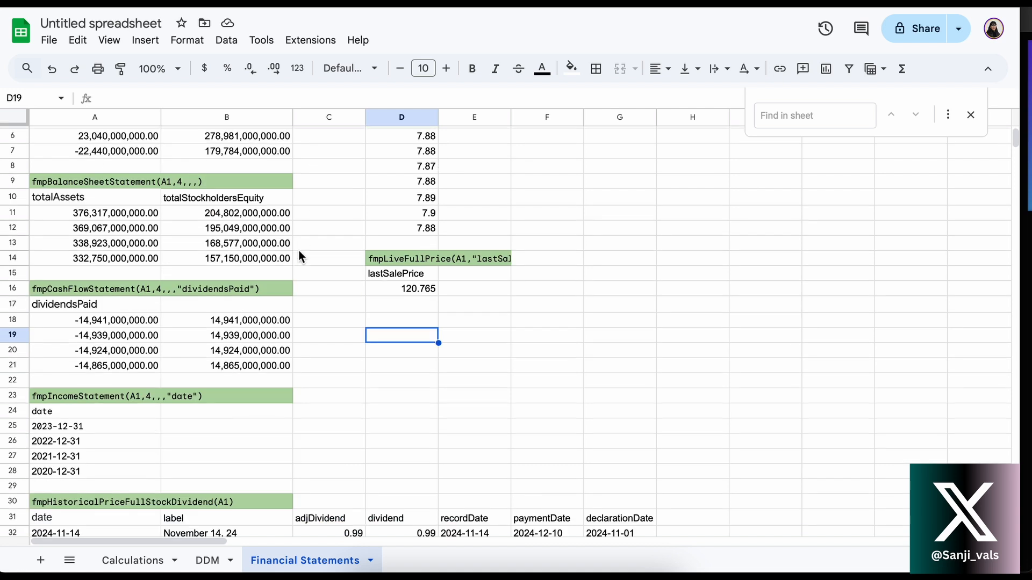
{"action": "scroll", "coordinate": [302, 283], "scroll_direction": "down", "scroll_amount": 3}
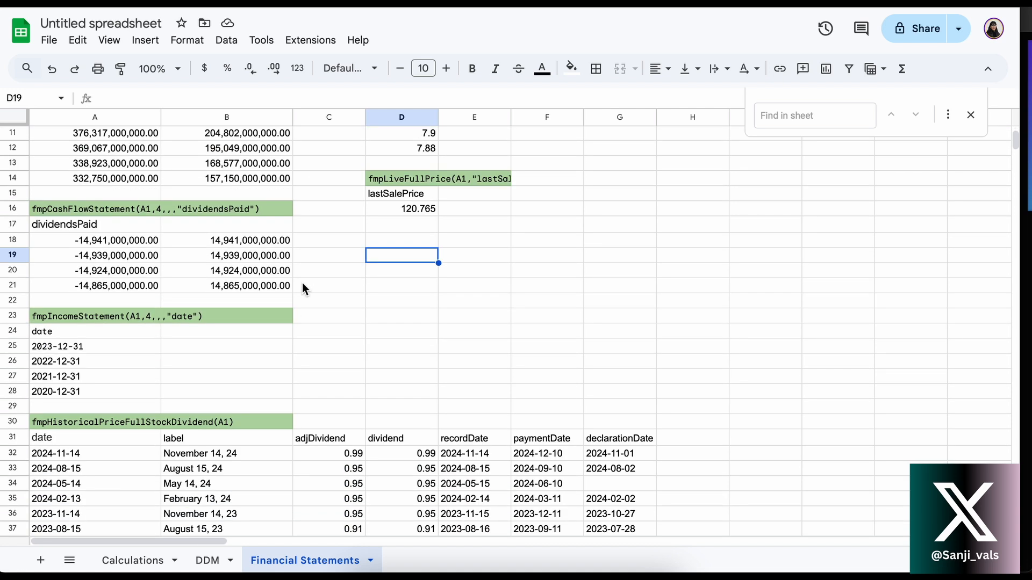
{"action": "scroll", "coordinate": [311, 350], "scroll_direction": "down", "scroll_amount": 3}
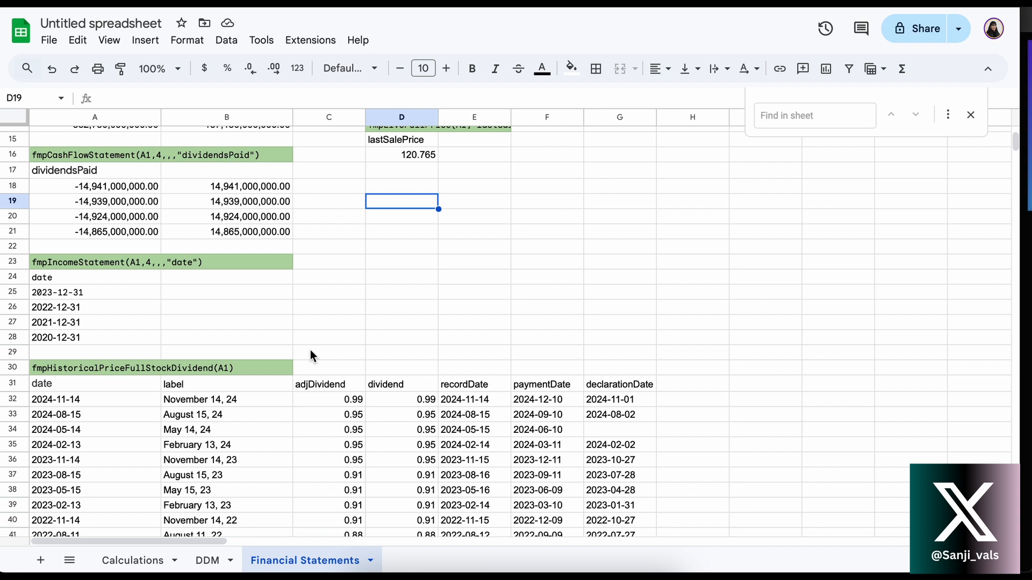
{"action": "scroll", "coordinate": [311, 350], "scroll_direction": "down", "scroll_amount": 8}
{"action": "scroll", "coordinate": [311, 350], "scroll_direction": "up", "scroll_amount": 15}
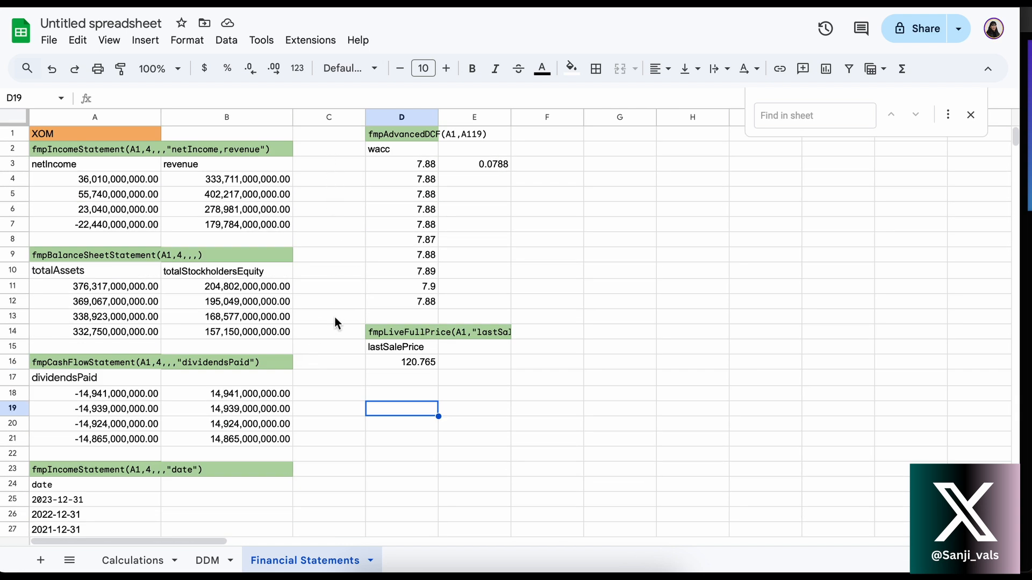
{"action": "scroll", "coordinate": [334, 323], "scroll_direction": "down", "scroll_amount": 1}
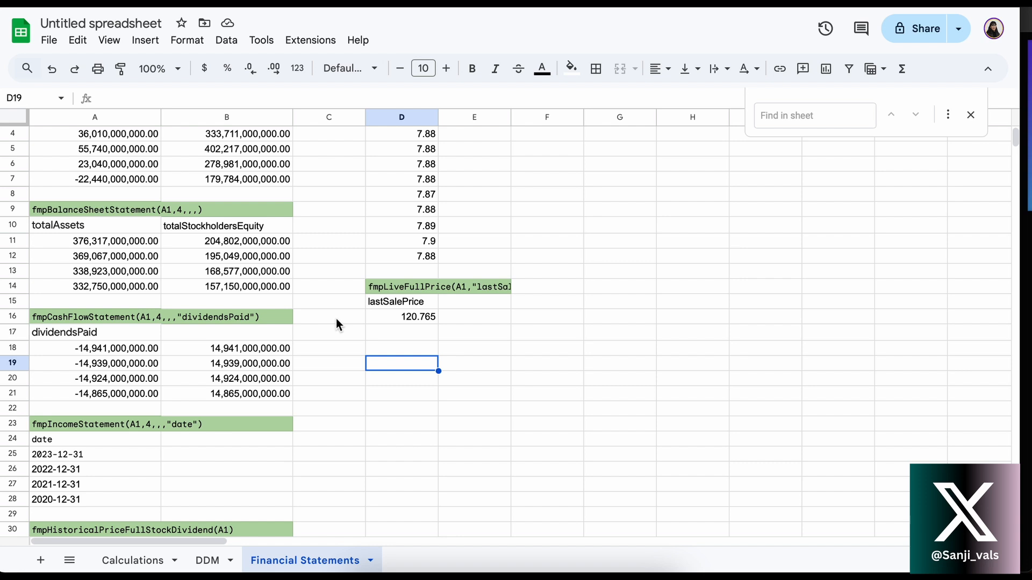
{"action": "scroll", "coordinate": [337, 324], "scroll_direction": "up", "scroll_amount": 1}
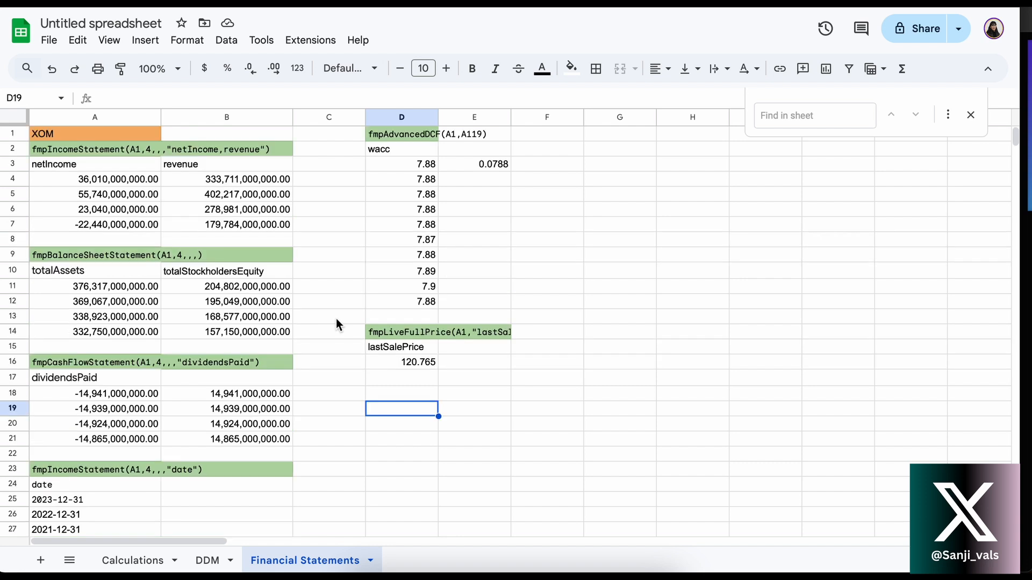
Open the Calculations sheet and inspect the date references in C3 and D3 of the PRAT model
{"action": "left_click", "coordinate": [117, 563]}
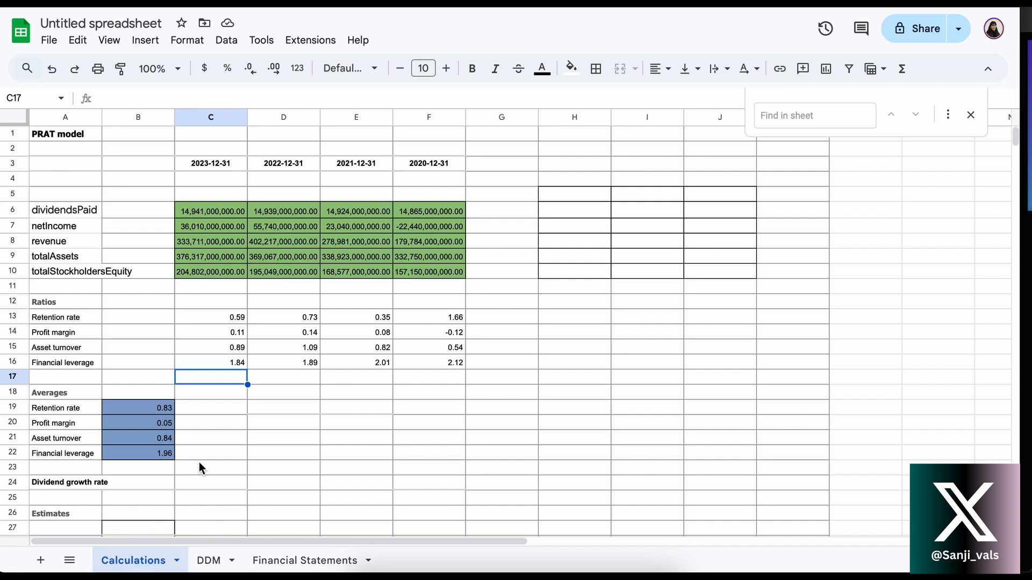
{"action": "left_click", "coordinate": [136, 167]}
{"action": "left_click", "coordinate": [220, 165]}
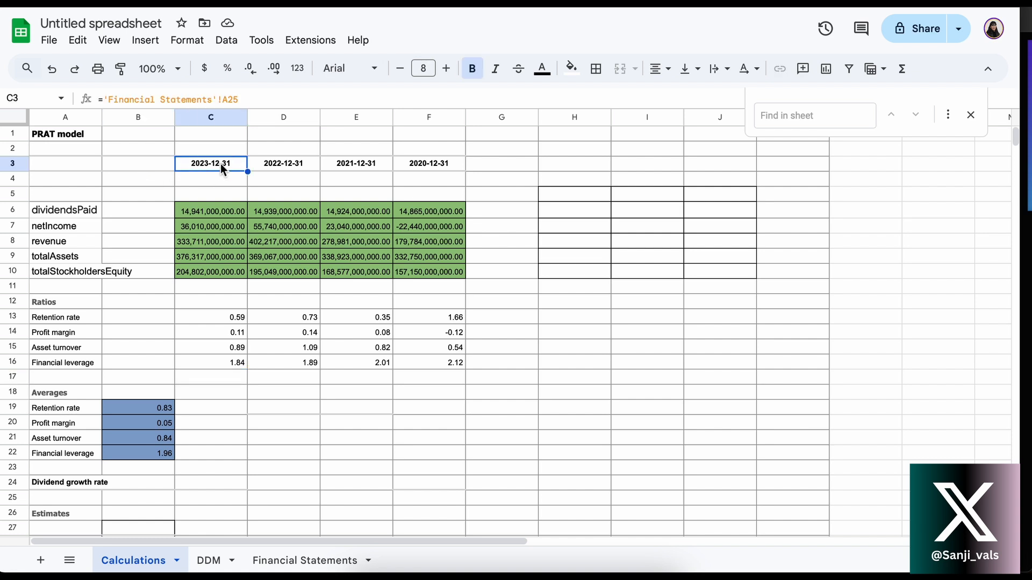
{"action": "left_click", "coordinate": [281, 163]}
{"action": "left_click", "coordinate": [219, 168]}
Glance at the DDM sheet and return to the fmpIncomeStatement date block in rows 23 to 28 of Financial Statements
{"action": "left_click", "coordinate": [215, 558]}
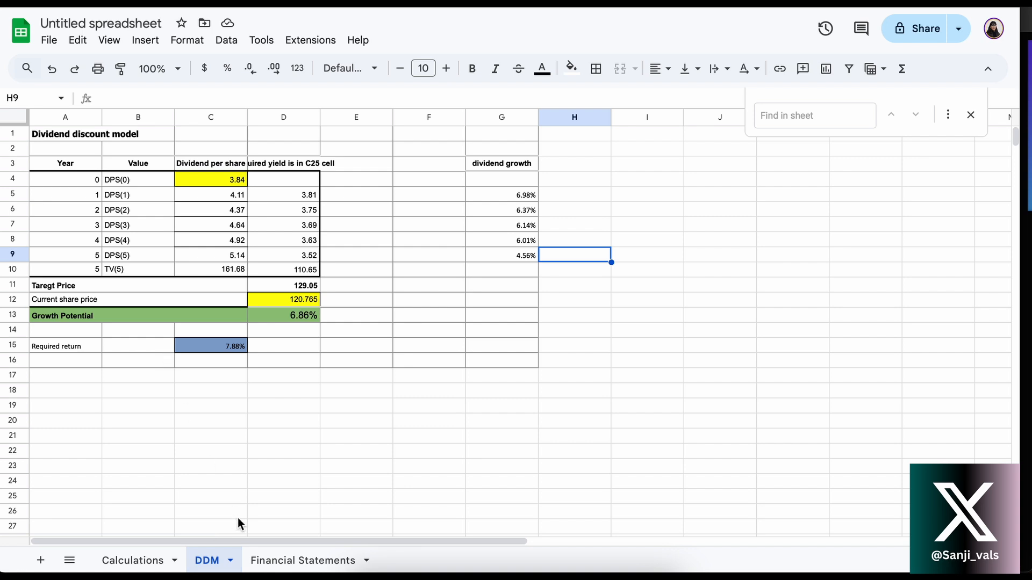
{"action": "left_click", "coordinate": [296, 560]}
{"action": "scroll", "coordinate": [177, 425], "scroll_direction": "down", "scroll_amount": 1}
{"action": "scroll", "coordinate": [171, 422], "scroll_direction": "down", "scroll_amount": 2}
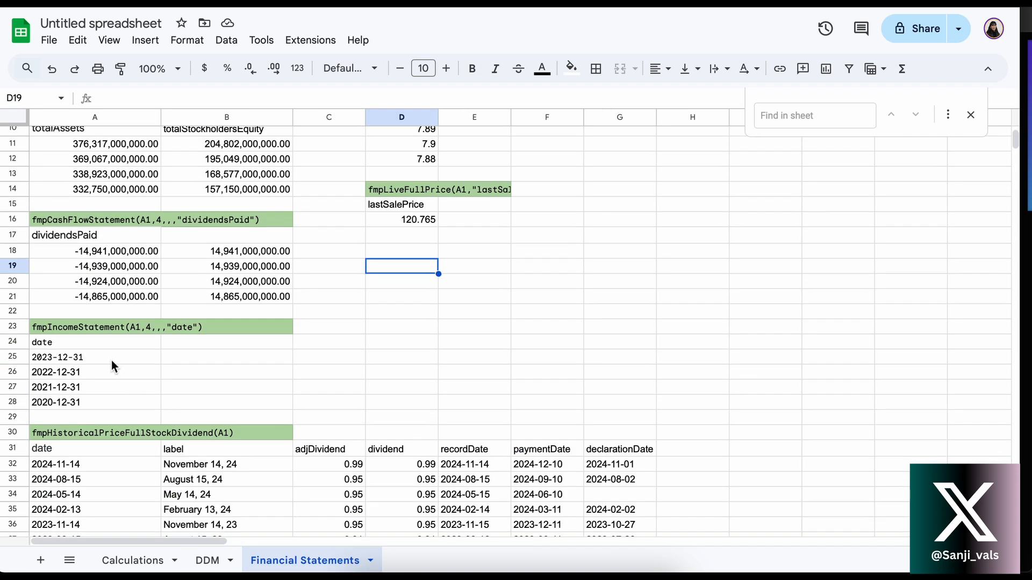
Select the statement dates A25:A28 on Financial Statements and inspect the date references in C3:F3 of the Calculations sheet
{"action": "left_click_drag", "start_coordinate": [111, 357], "coordinate": [112, 404]}
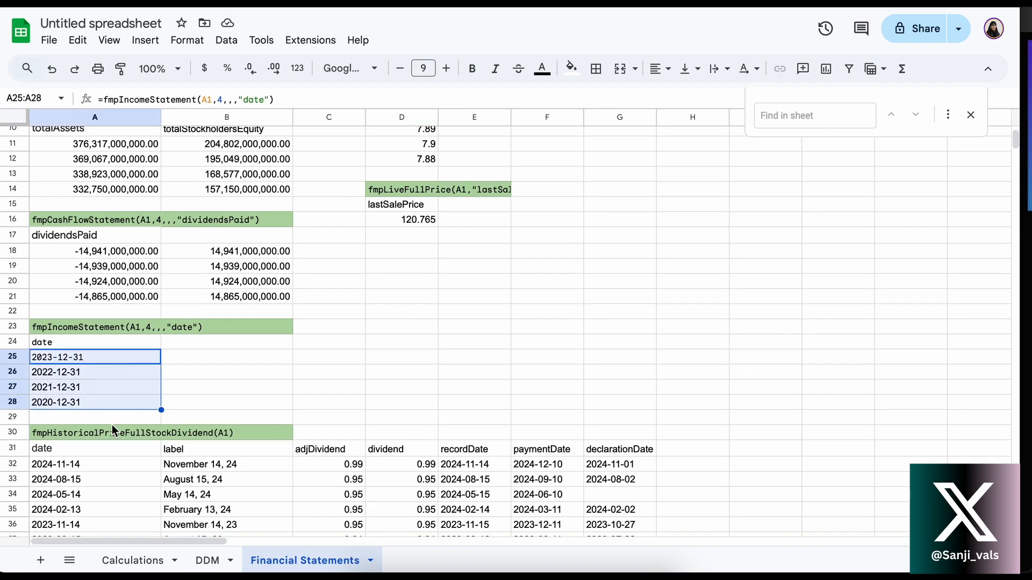
{"action": "left_click", "coordinate": [133, 560]}
{"action": "left_click", "coordinate": [219, 179]}
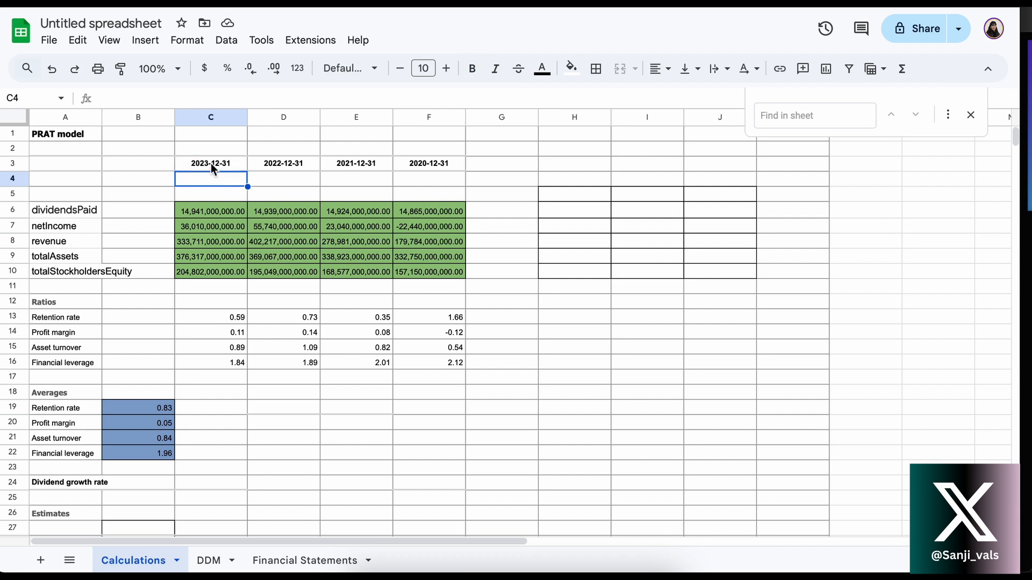
{"action": "left_click", "coordinate": [209, 163]}
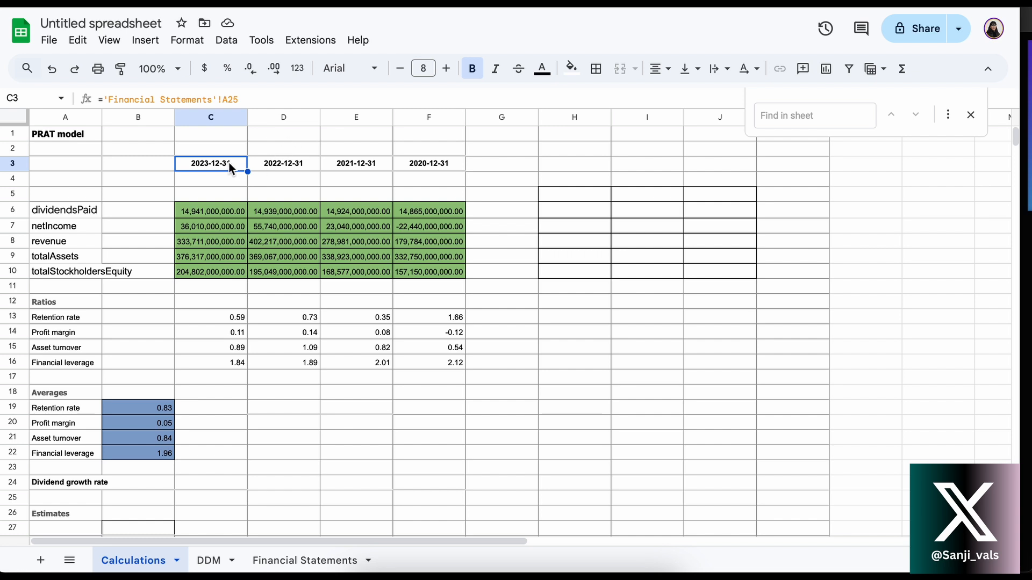
{"action": "key", "text": "Right"}
{"action": "key", "text": "Right"}
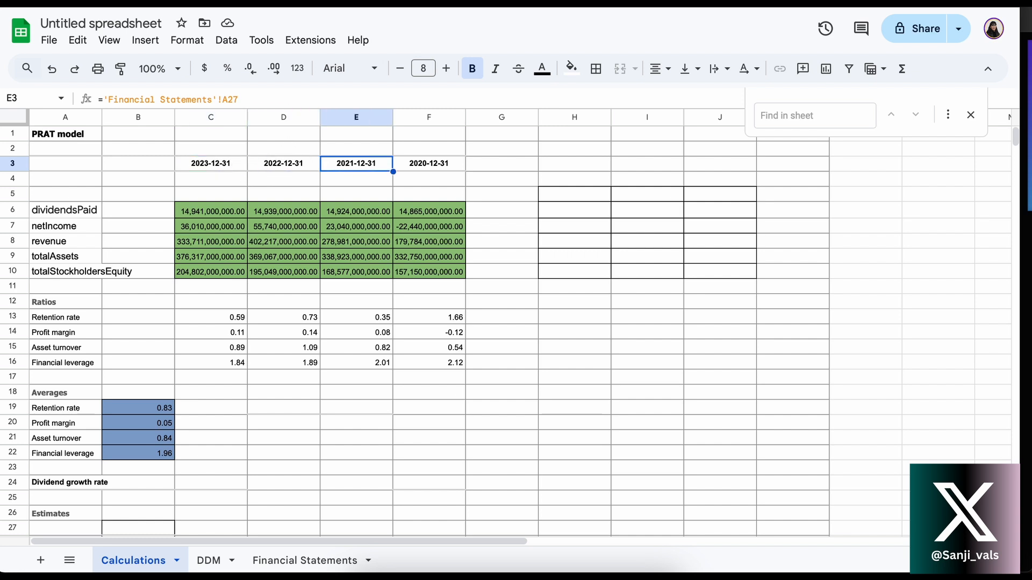
{"action": "key", "text": "Right"}
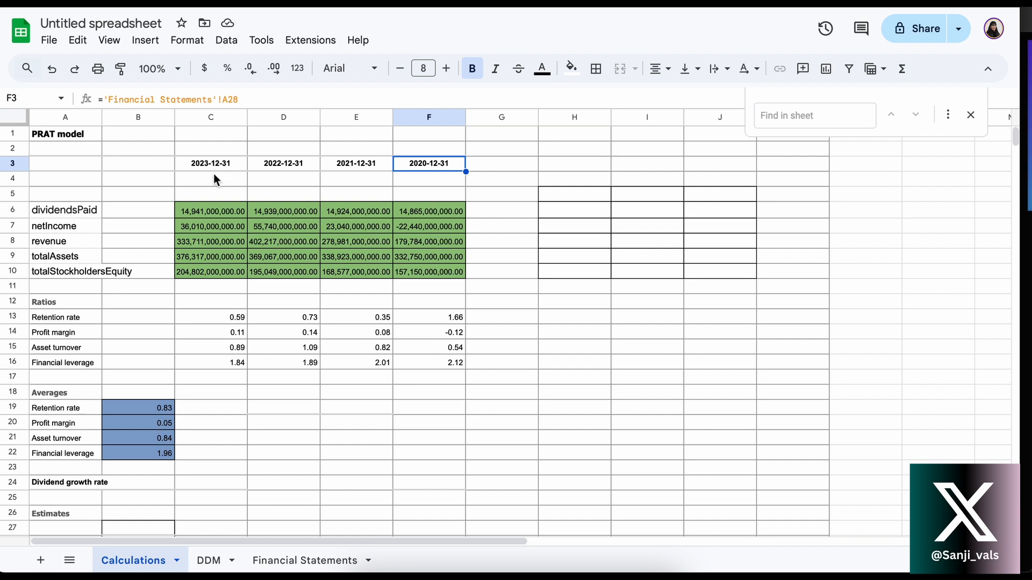
Inspect the dividendsPaid reference in C6 and look at its source block under fmpCashFlowStatement on the Financial Statements sheet
{"action": "left_click", "coordinate": [126, 213]}
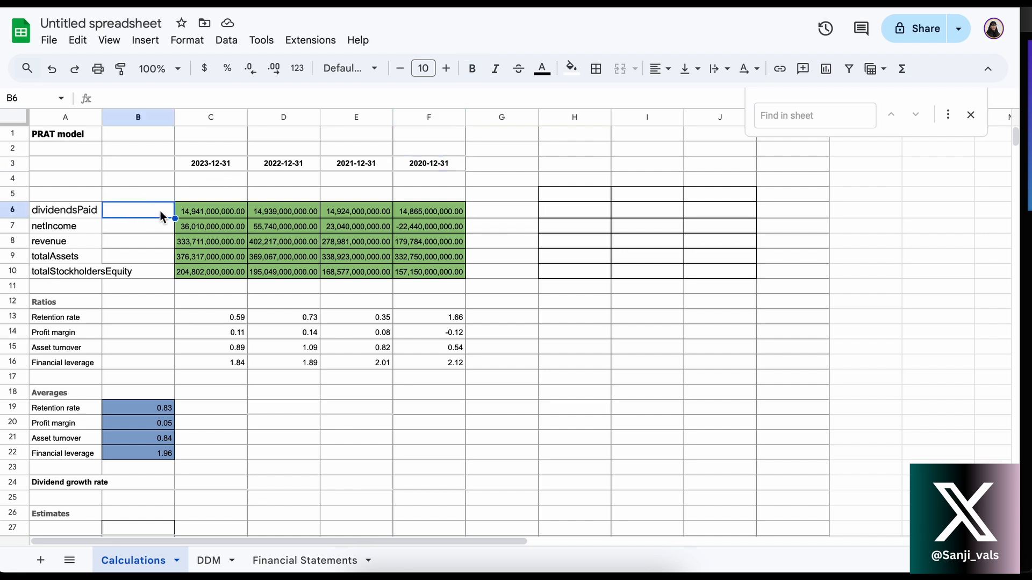
{"action": "left_click", "coordinate": [195, 215]}
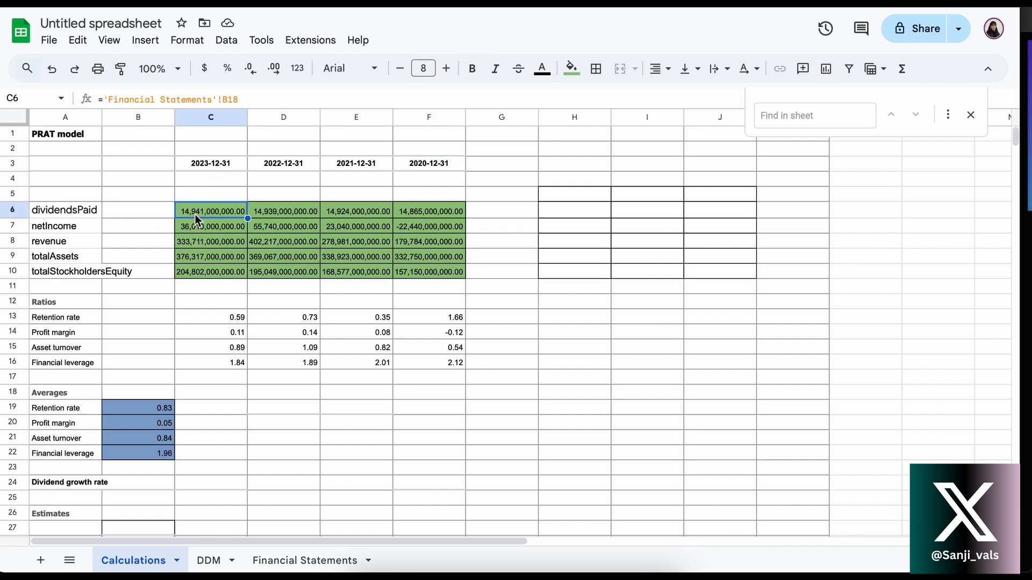
{"action": "left_click", "coordinate": [208, 561]}
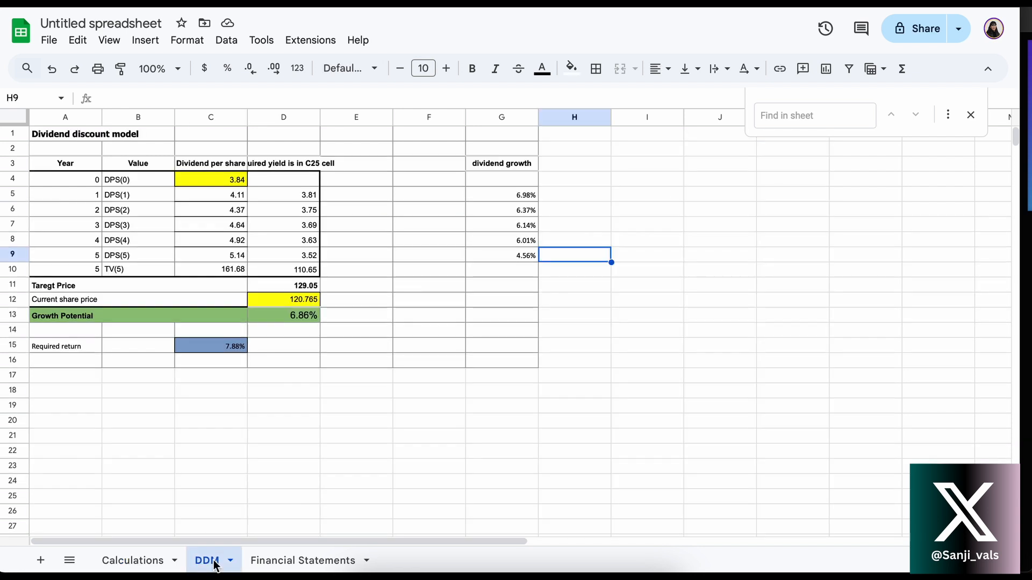
{"action": "left_click", "coordinate": [294, 561]}
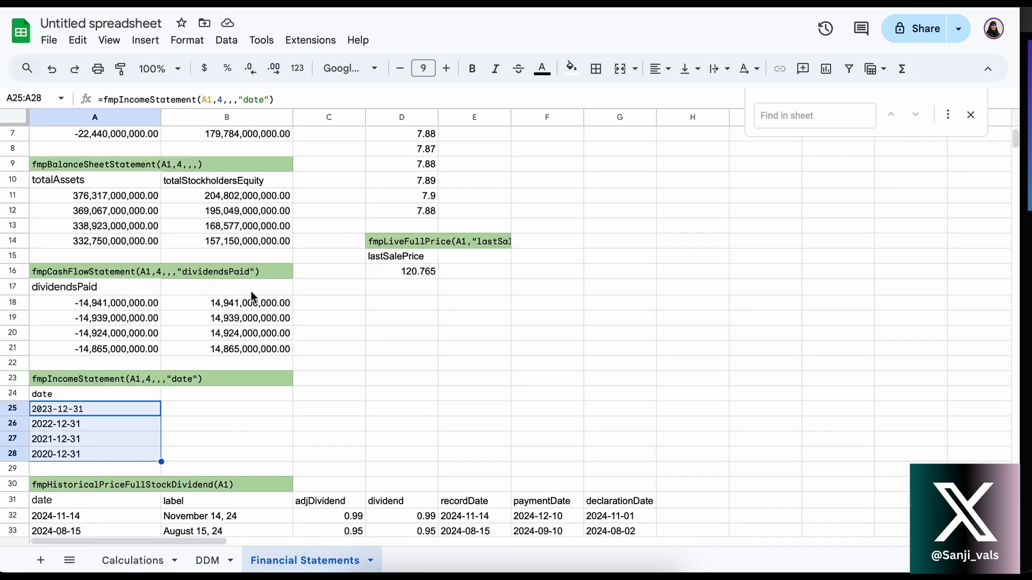
{"action": "left_click", "coordinate": [250, 291]}
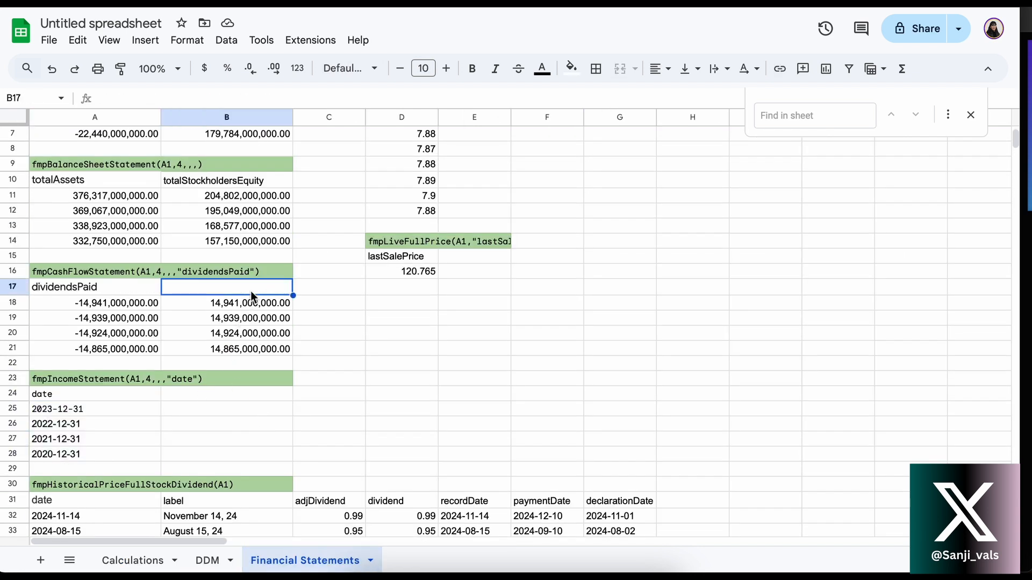
Return to the Calculations sheet and inspect the netIncome, revenue, totalAssets and totalStockholdersEquity references in C7 to C10
{"action": "left_click", "coordinate": [135, 560]}
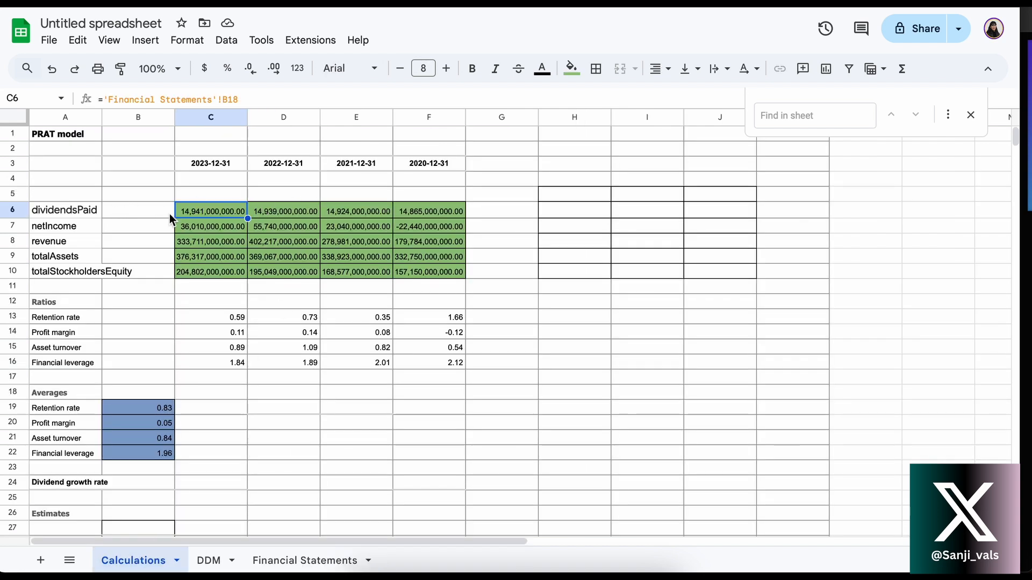
{"action": "left_click", "coordinate": [218, 230]}
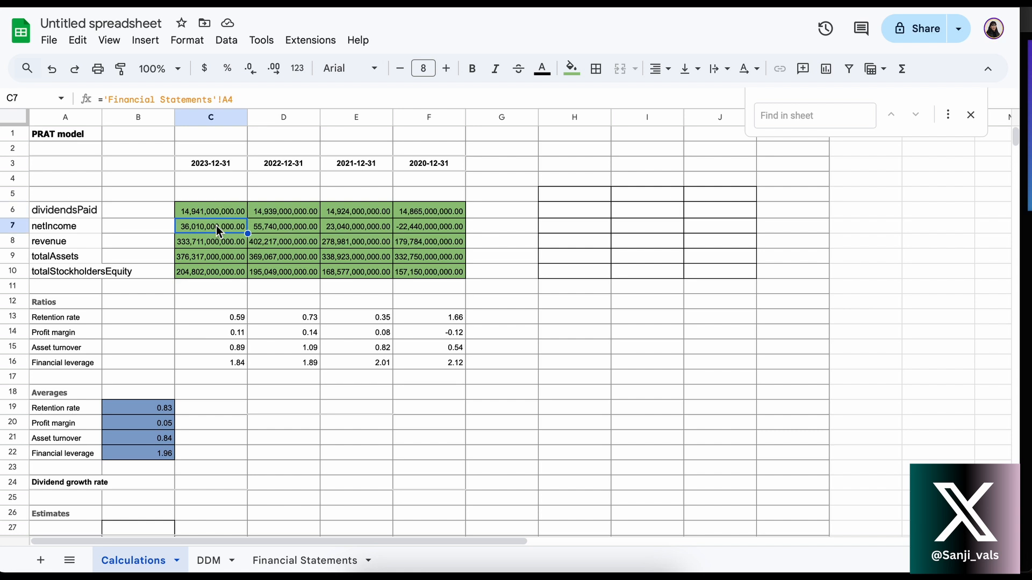
{"action": "left_click", "coordinate": [209, 244]}
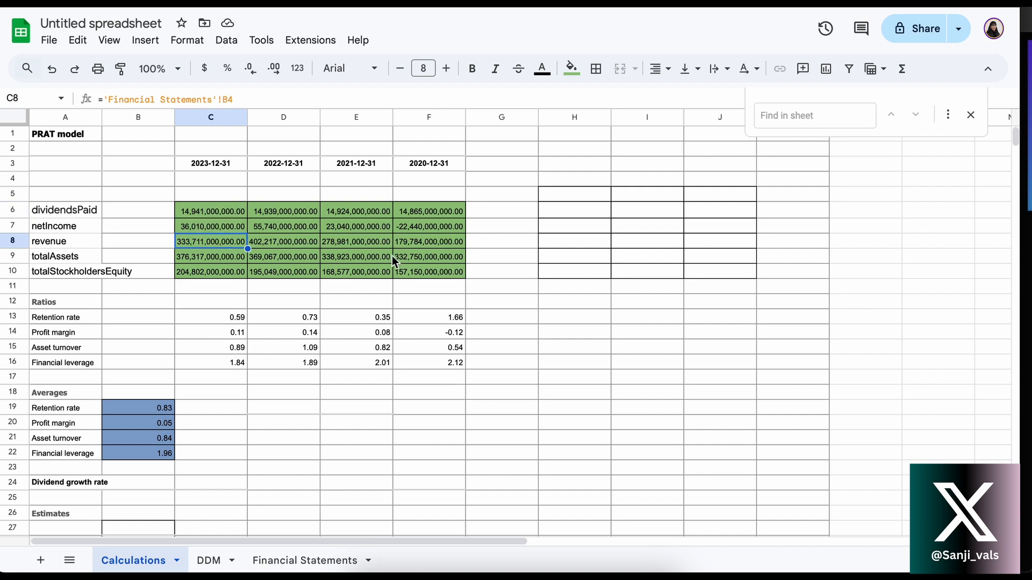
{"action": "left_click", "coordinate": [194, 260]}
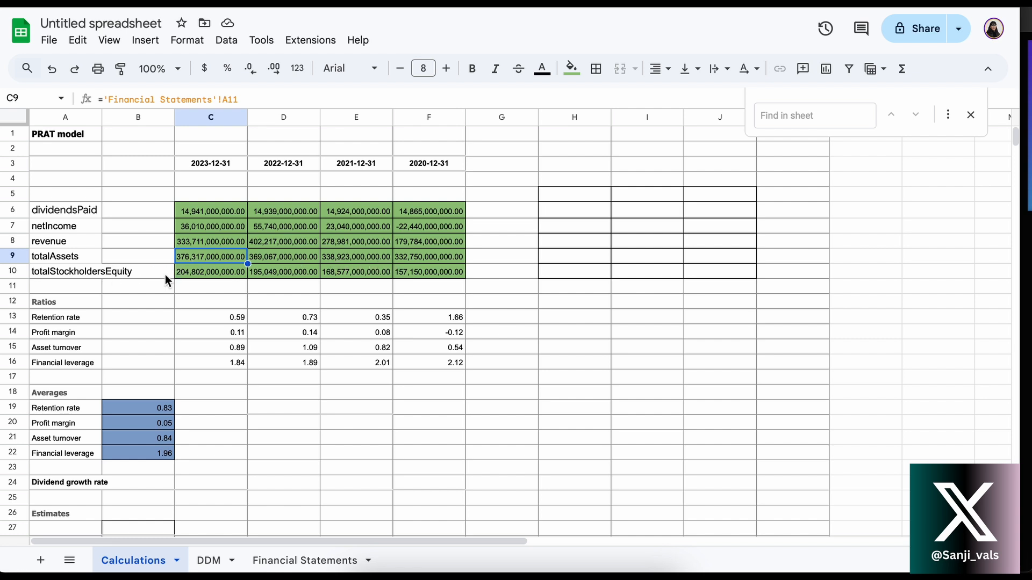
{"action": "left_click", "coordinate": [207, 274]}
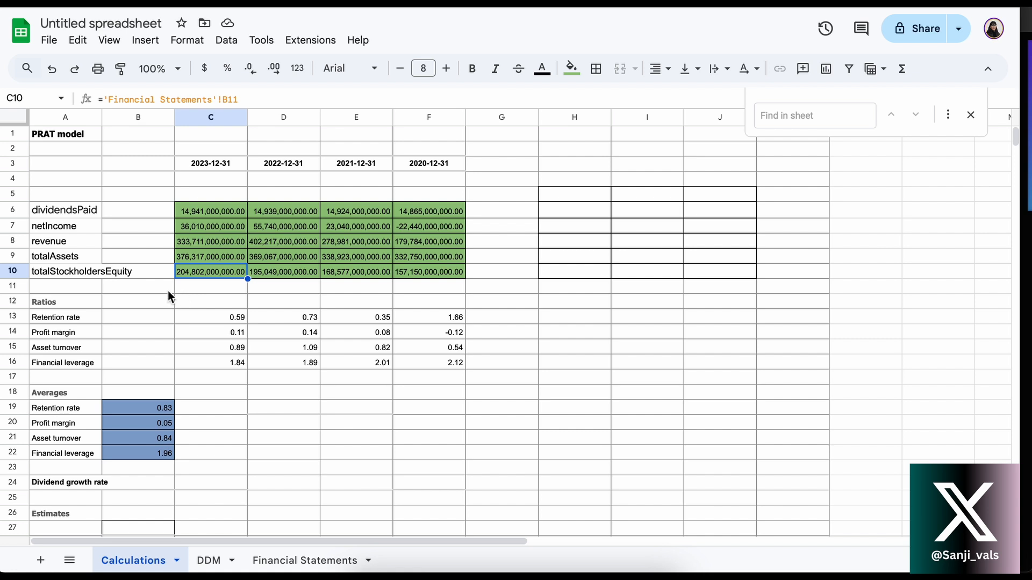
Examine the retention rate formulas for 2023 and 2022 in C13 and D13 without changing them
{"action": "left_click", "coordinate": [196, 321]}
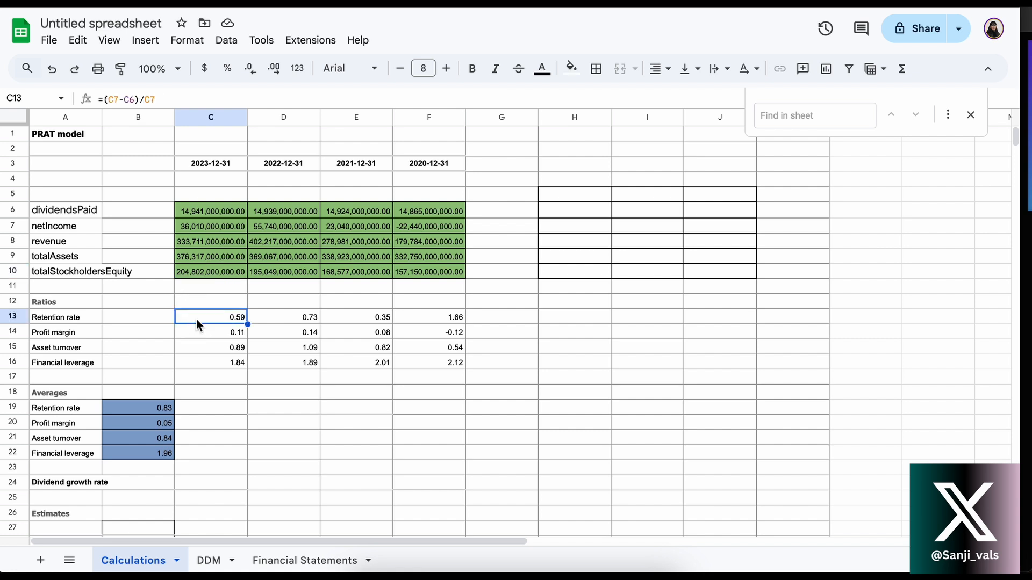
{"action": "double_click", "coordinate": [197, 321]}
{"action": "key", "text": "Return"}
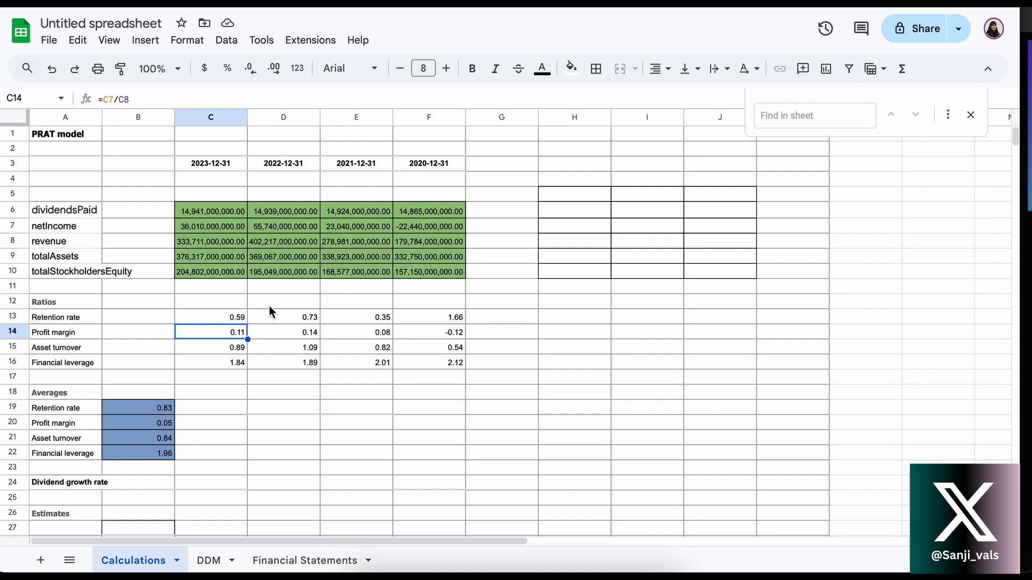
{"action": "left_click", "coordinate": [284, 317]}
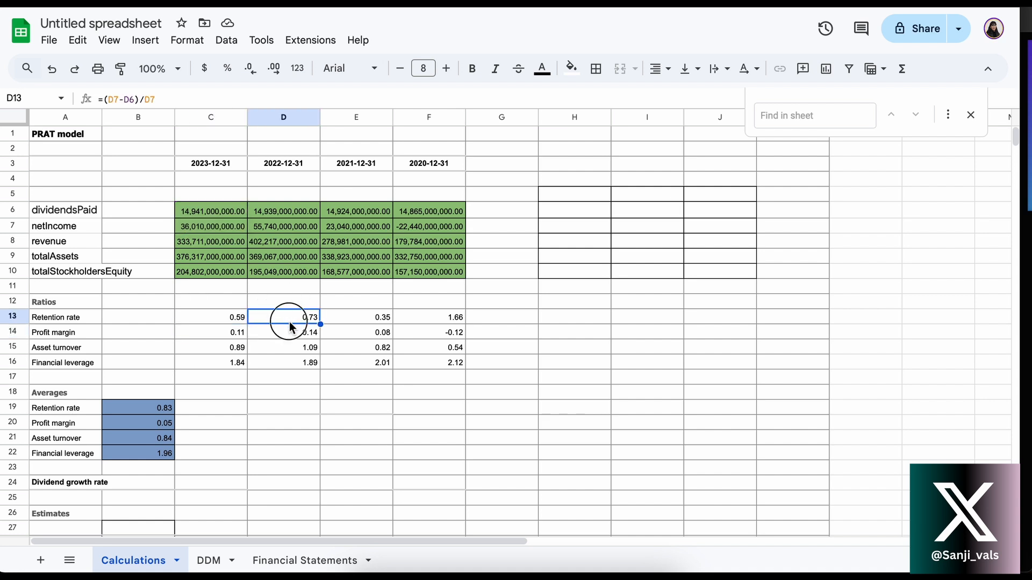
{"action": "double_click", "coordinate": [289, 323]}
{"action": "key", "text": "Return"}
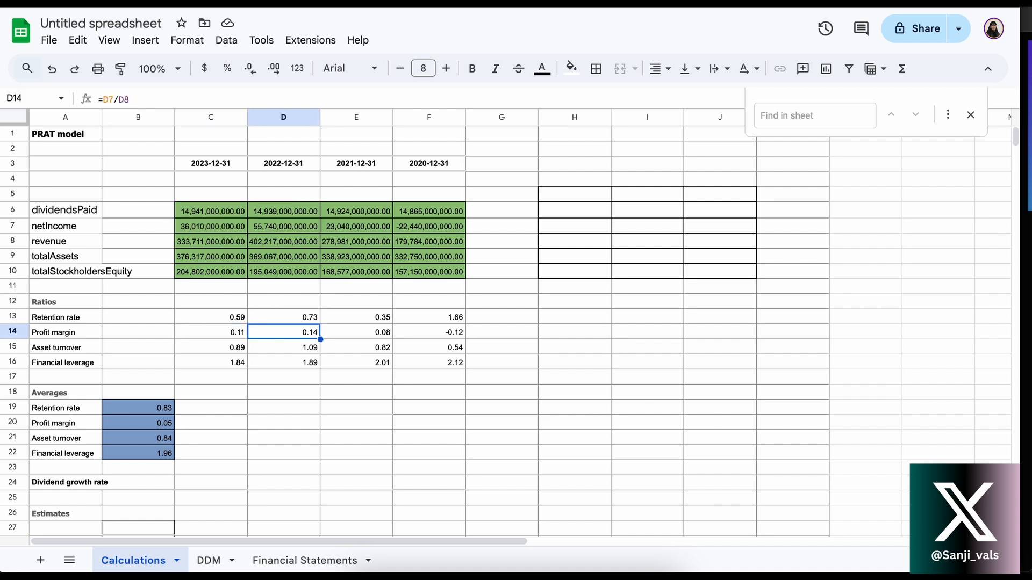
{"action": "left_click", "coordinate": [209, 320]}
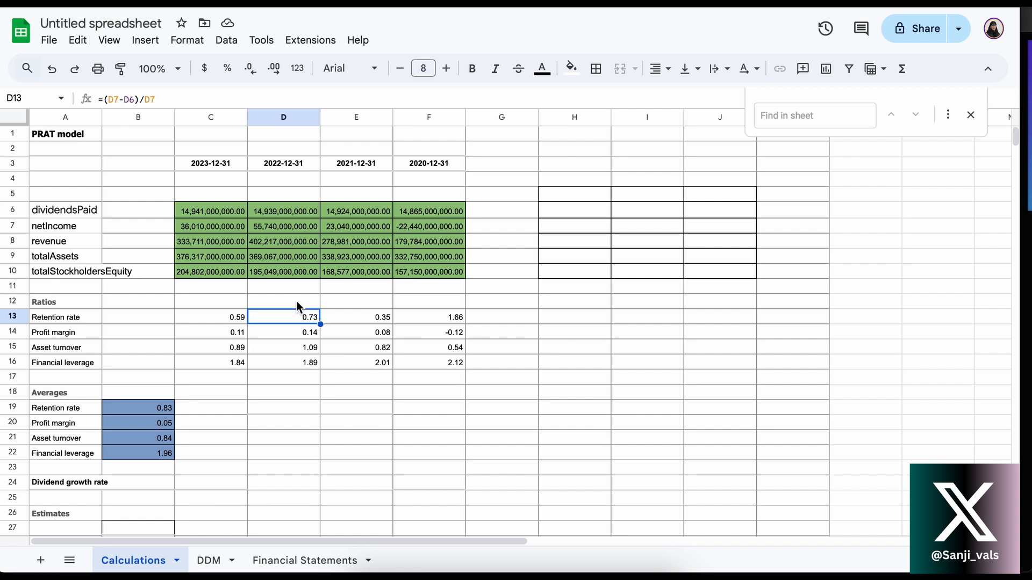
{"action": "left_click", "coordinate": [501, 322]}
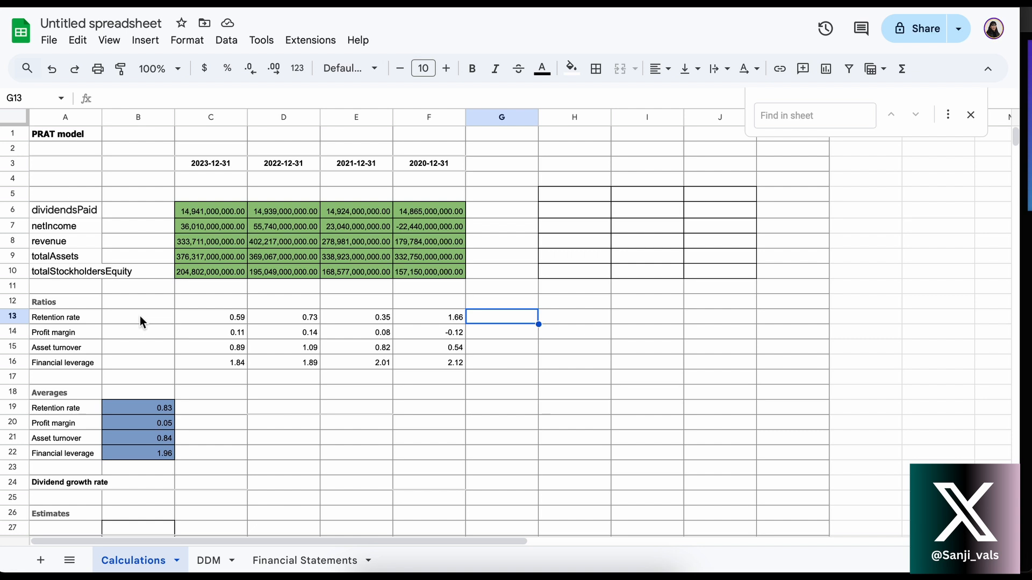
Examine the profit margin formula in C14 and its referenced cells, leaving the formula as it is
{"action": "left_click", "coordinate": [145, 338]}
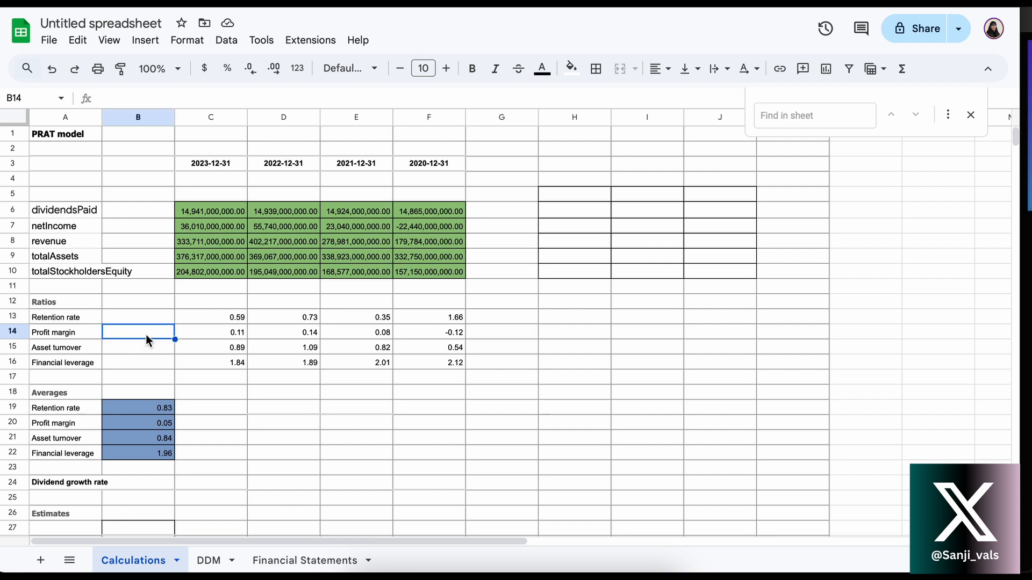
{"action": "left_click", "coordinate": [217, 339]}
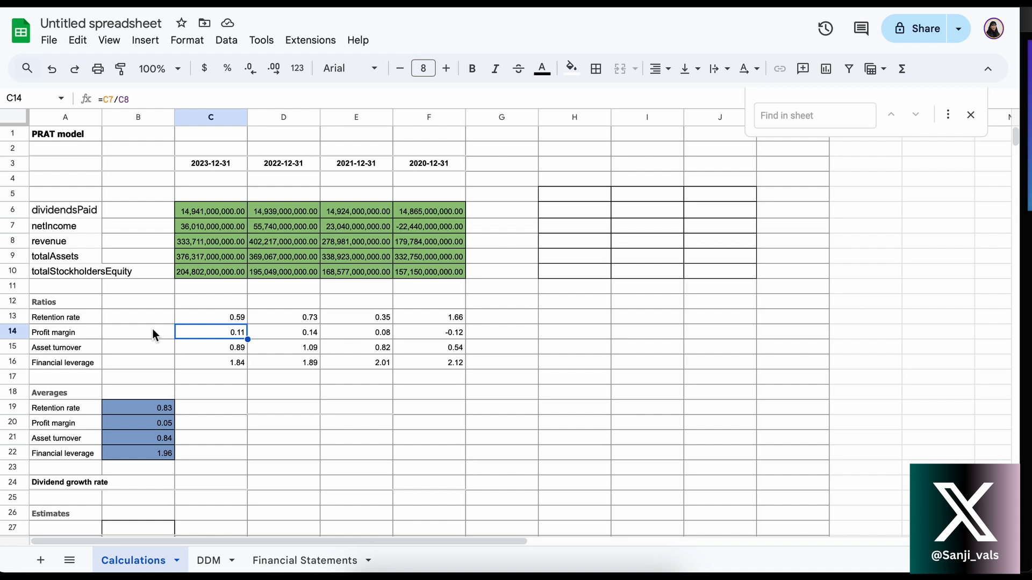
{"action": "double_click", "coordinate": [207, 330]}
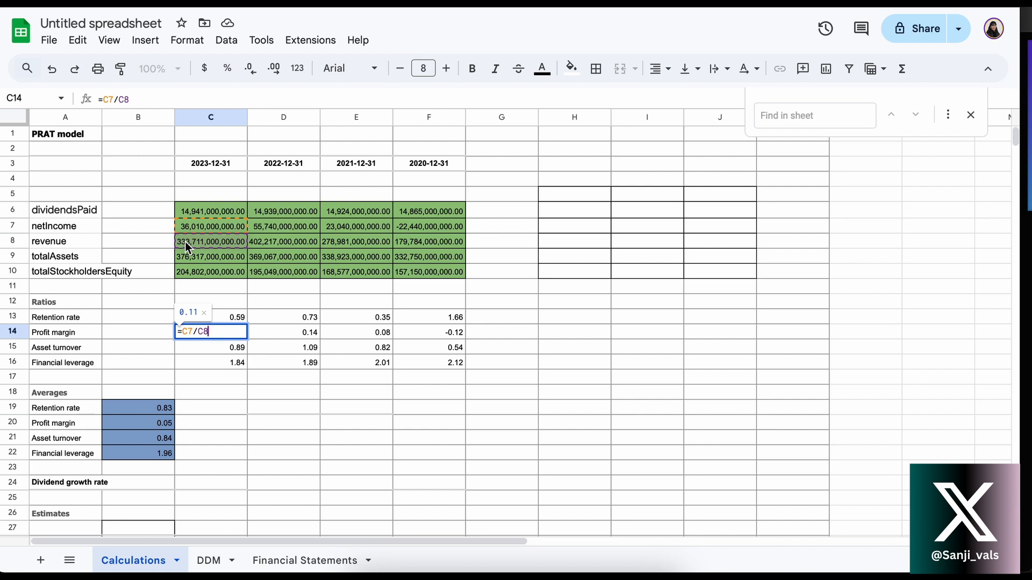
{"action": "key", "text": "Return"}
{"action": "left_click", "coordinate": [205, 337]}
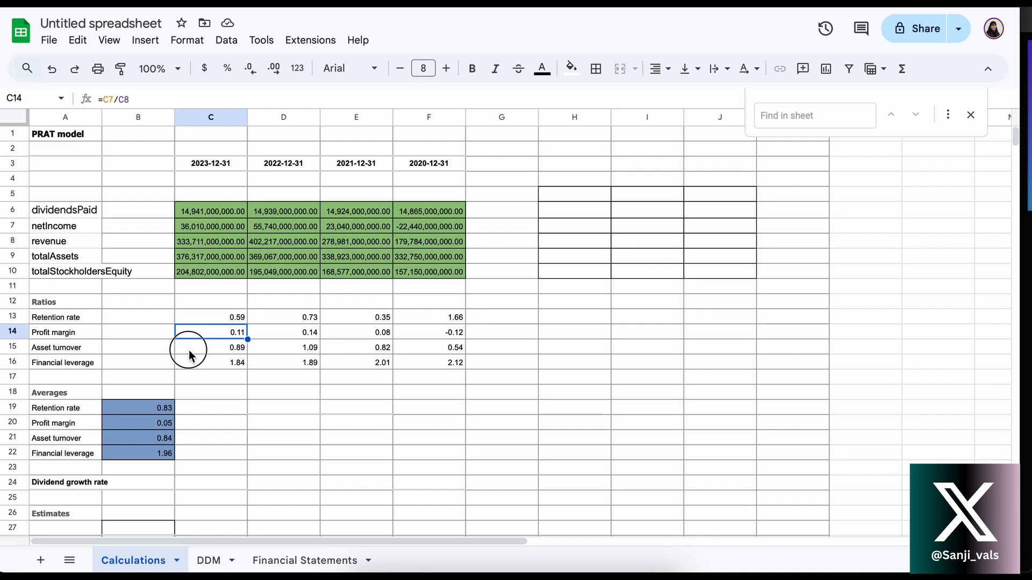
Examine the asset turnover formula in C15 and its referenced cells, leaving the formula as it is
{"action": "left_click", "coordinate": [188, 350]}
{"action": "double_click", "coordinate": [188, 350]}
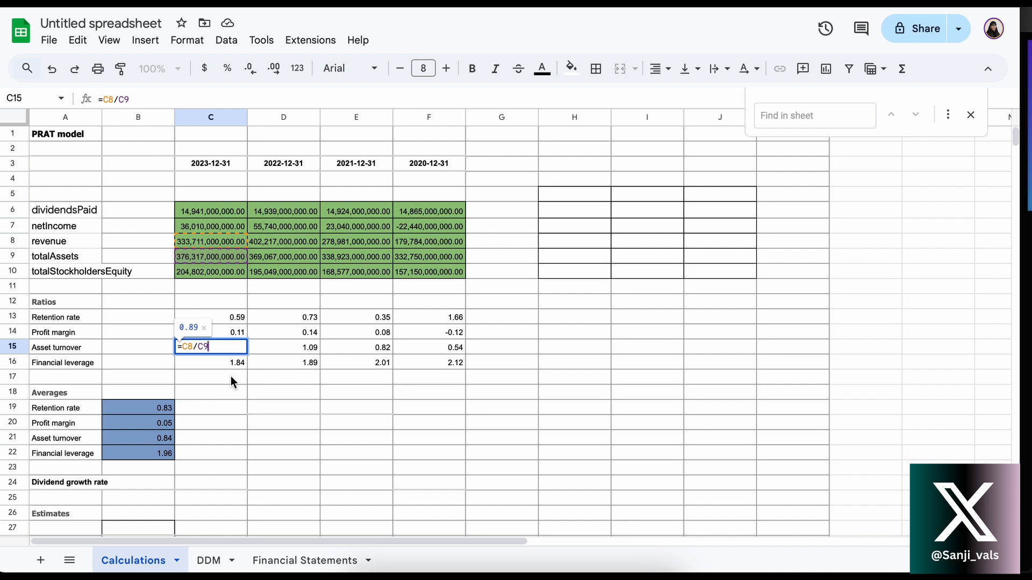
{"action": "key", "text": "Return"}
{"action": "left_click", "coordinate": [210, 347]}
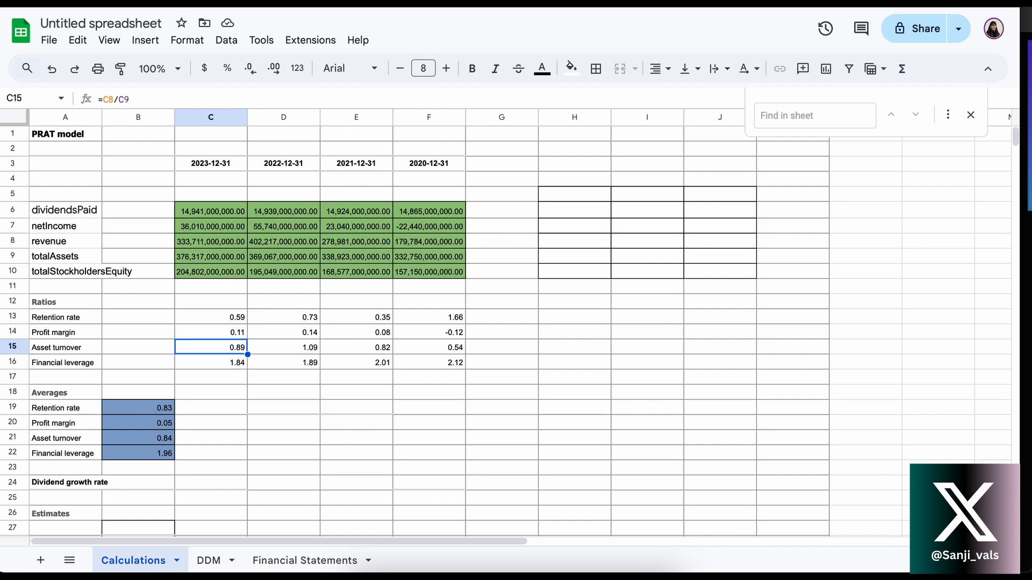
Examine the financial leverage formula in C16 and its referenced cells, leaving the formula as it is
{"action": "left_click", "coordinate": [198, 362]}
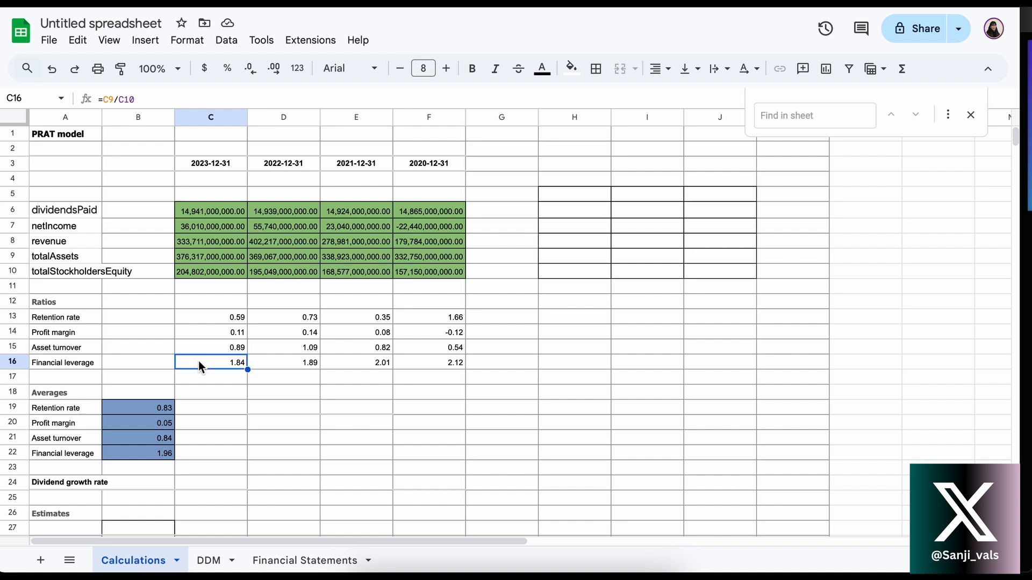
{"action": "double_click", "coordinate": [198, 360]}
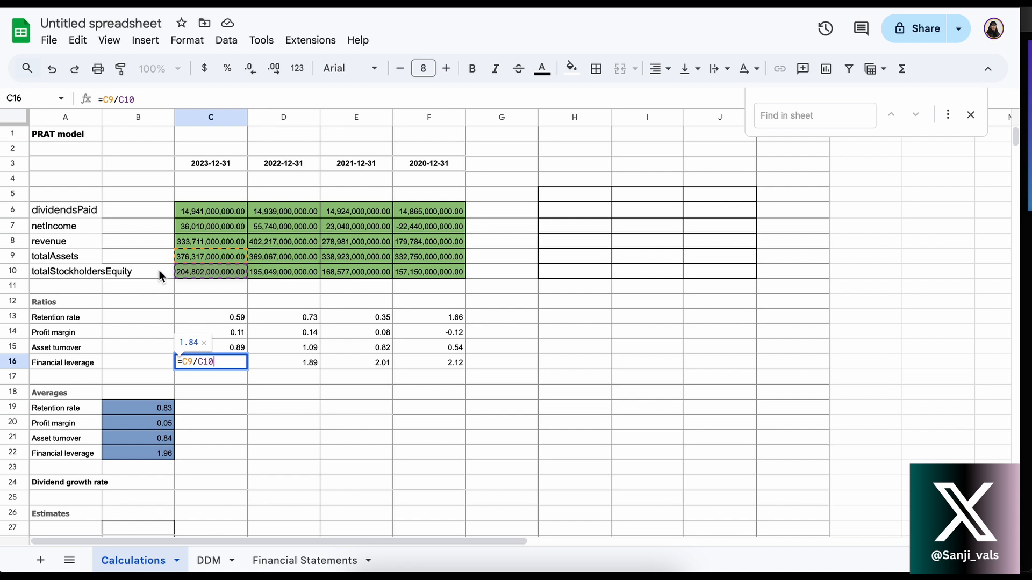
{"action": "key", "text": "Return"}
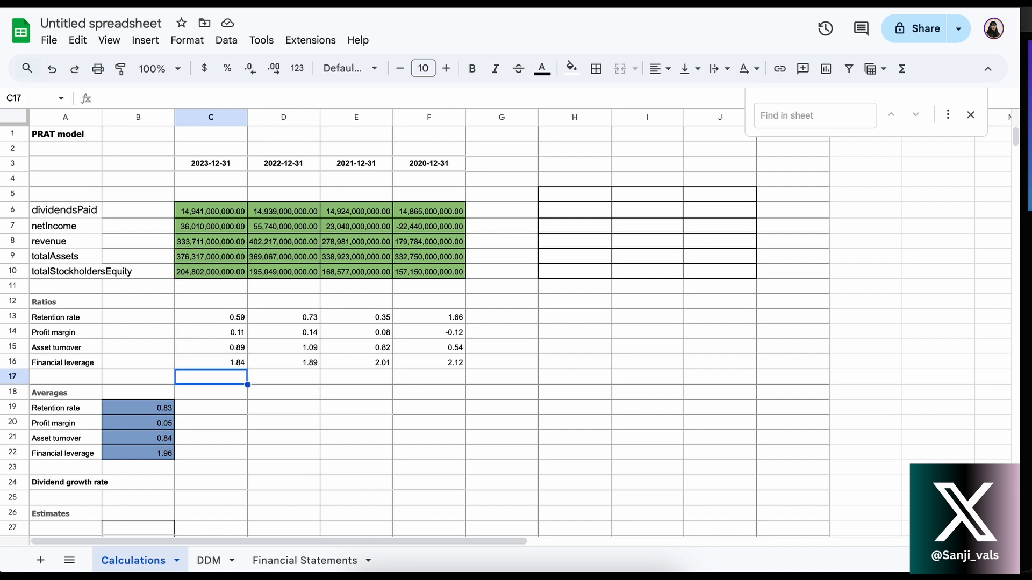
Check the 2022 asset turnover formula in D15 and the 2021 profit margin formula in E14
{"action": "double_click", "coordinate": [292, 346]}
{"action": "key", "text": "Return"}
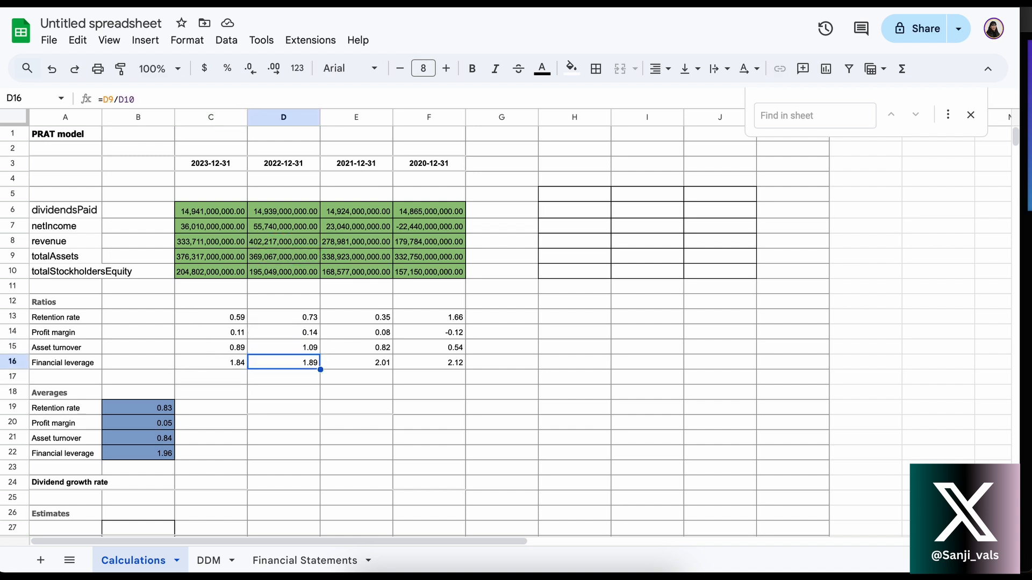
{"action": "double_click", "coordinate": [355, 336]}
{"action": "key", "text": "Return"}
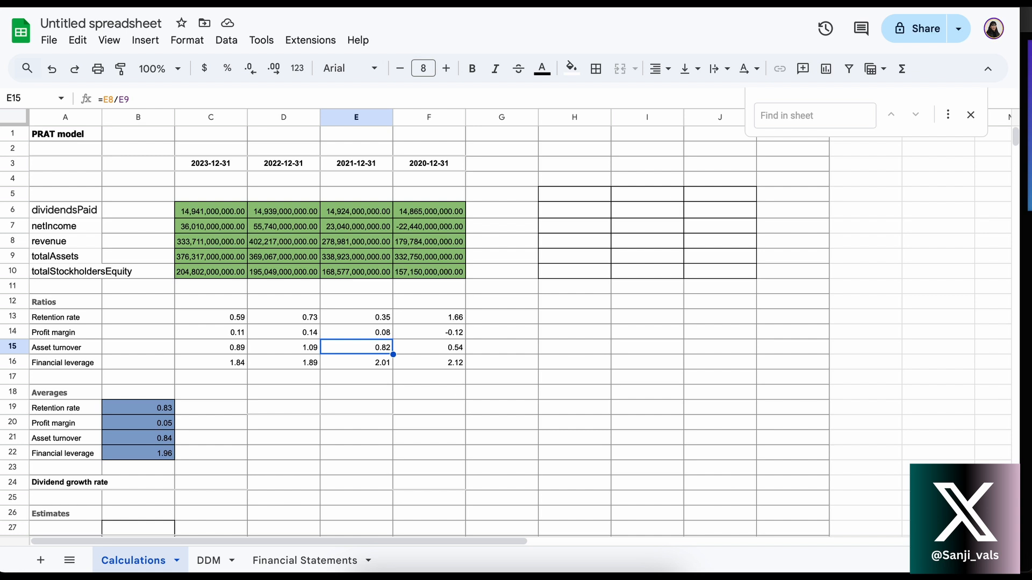
Examine the retention rate and profit margin average formulas in B19 and B20, leaving both as they are
{"action": "scroll", "coordinate": [298, 353], "scroll_direction": "down", "scroll_amount": 2}
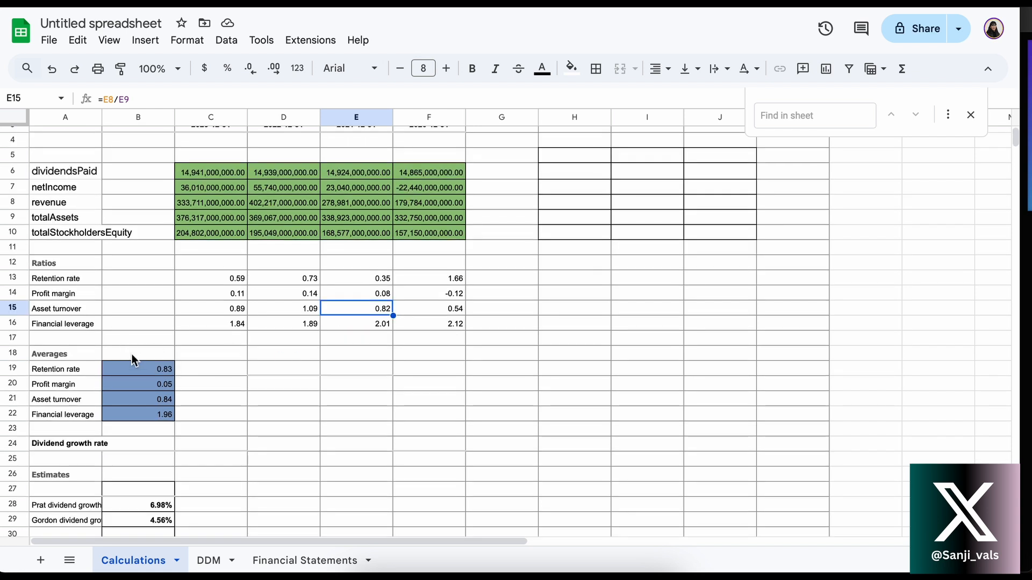
{"action": "double_click", "coordinate": [128, 362]}
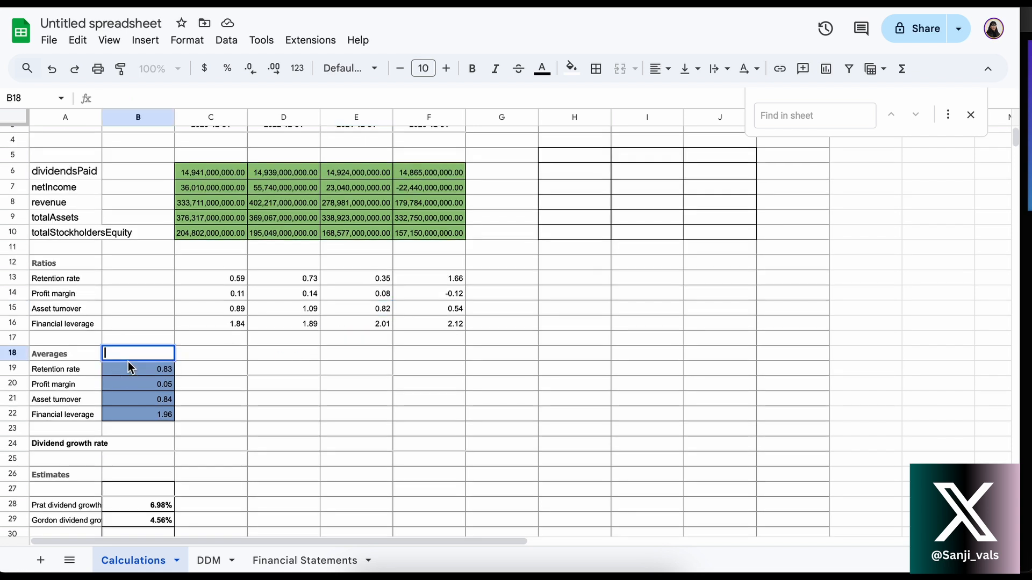
{"action": "double_click", "coordinate": [124, 368]}
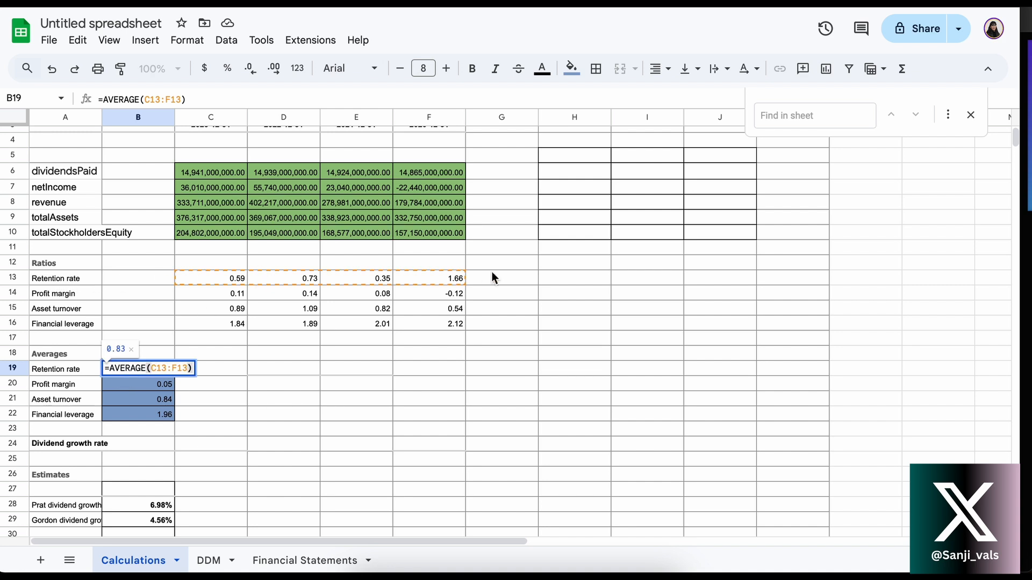
{"action": "key", "text": "Return"}
{"action": "key", "text": "shift+Return"}
{"action": "key", "text": "Return"}
{"action": "key", "text": "Return"}
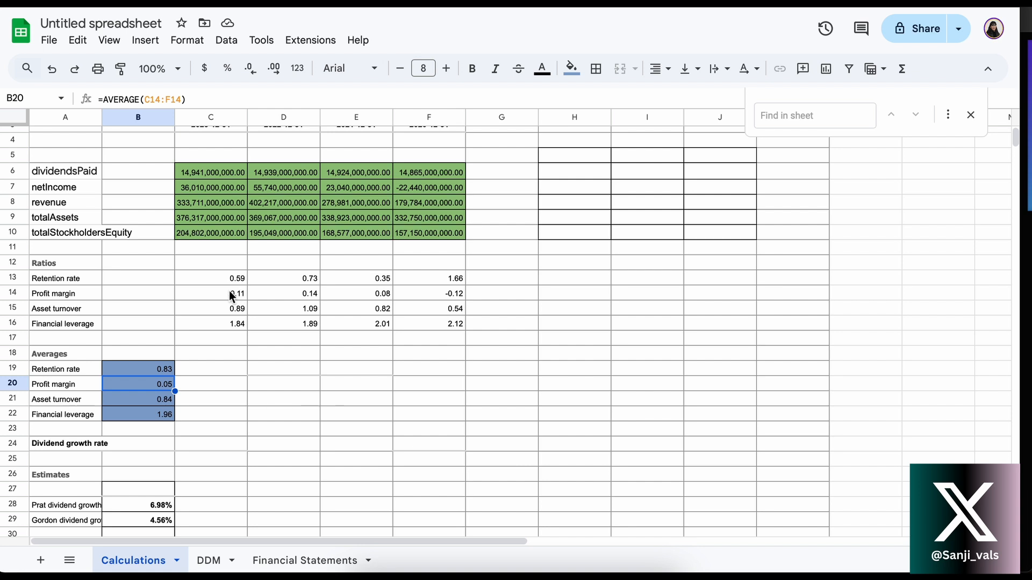
Review the profit margin ratios in C14:F14 and check the financial leverage average formula in B22
{"action": "left_click_drag", "start_coordinate": [231, 296], "coordinate": [445, 292]}
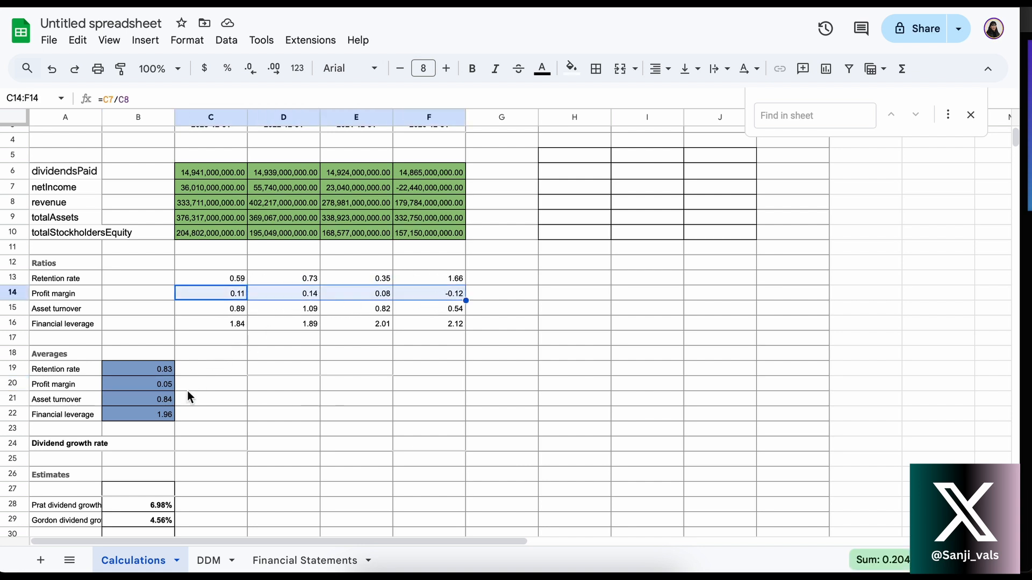
{"action": "key", "text": "Tab"}
{"action": "key", "text": "Tab"}
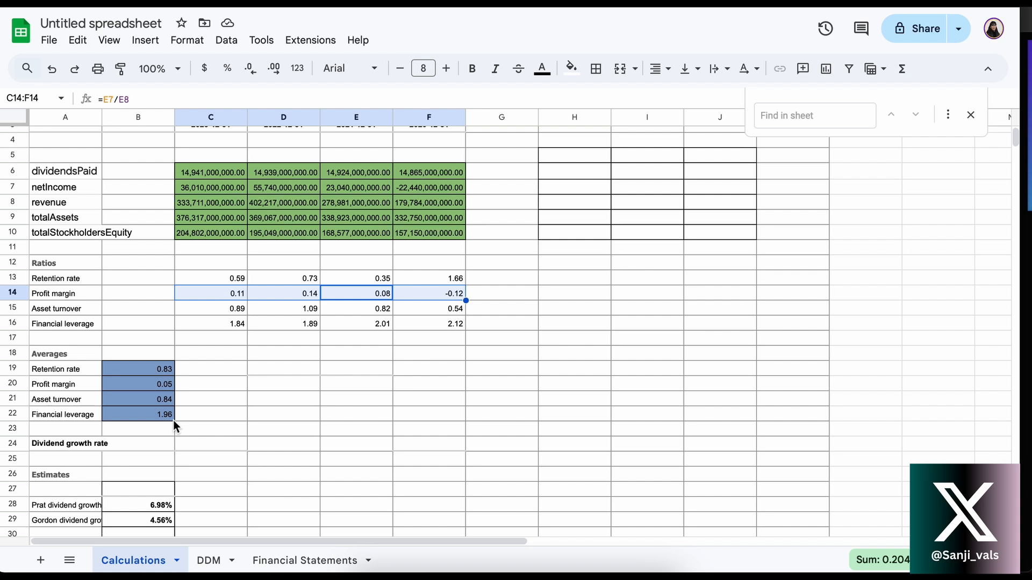
{"action": "key", "text": "Tab"}
{"action": "left_click", "coordinate": [202, 417]}
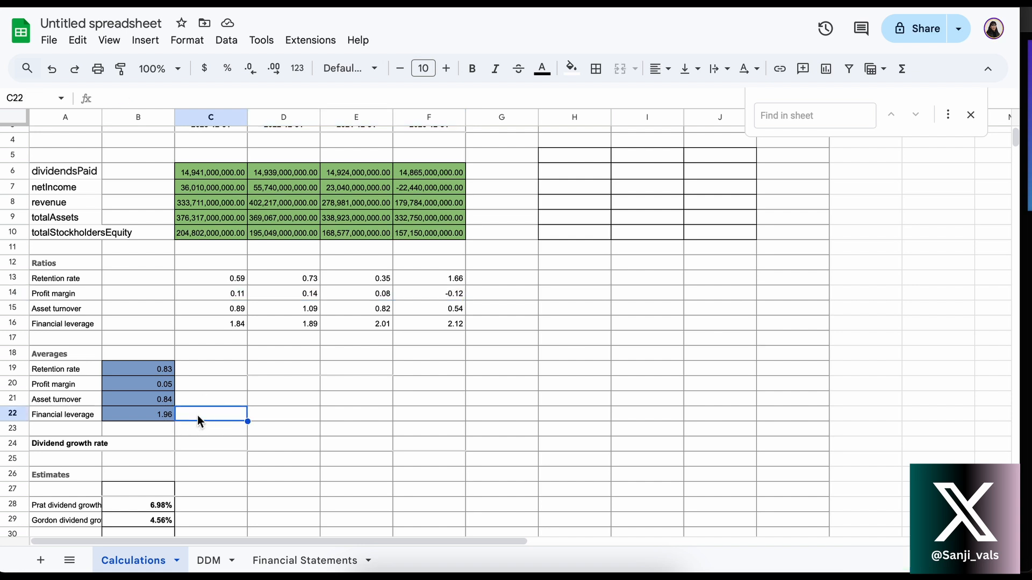
{"action": "left_click", "coordinate": [147, 418]}
Examine the PRAT dividend growth rate formula in B28 and the averages it multiplies, leaving the formula as it is
{"action": "scroll", "coordinate": [147, 417], "scroll_direction": "down", "scroll_amount": 2}
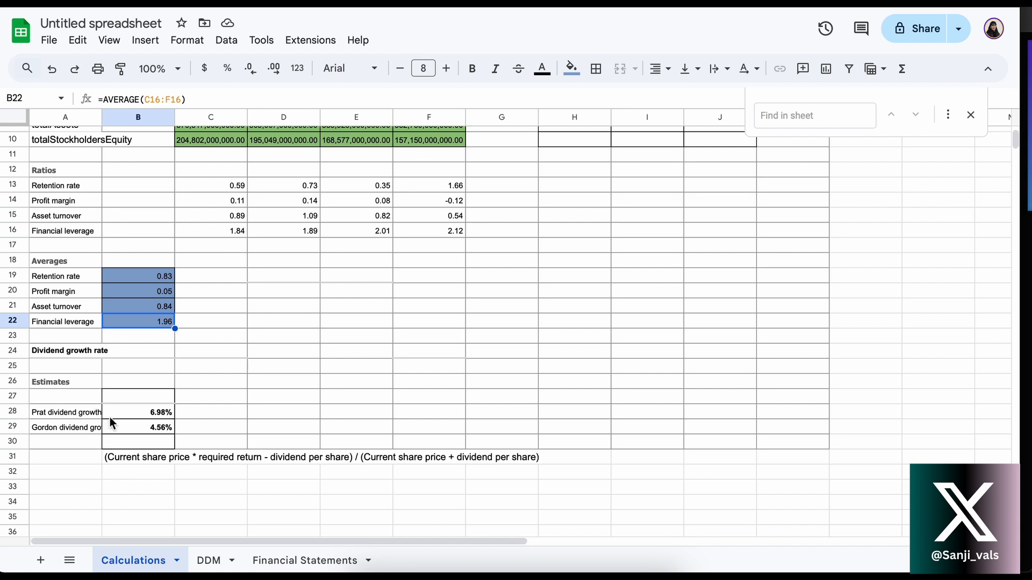
{"action": "left_click", "coordinate": [73, 417]}
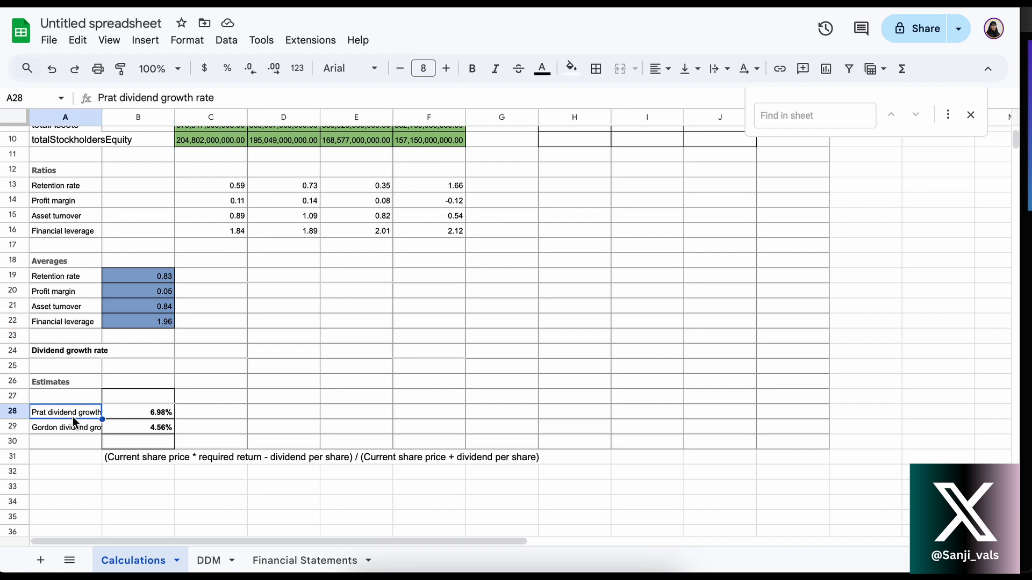
{"action": "double_click", "coordinate": [143, 414]}
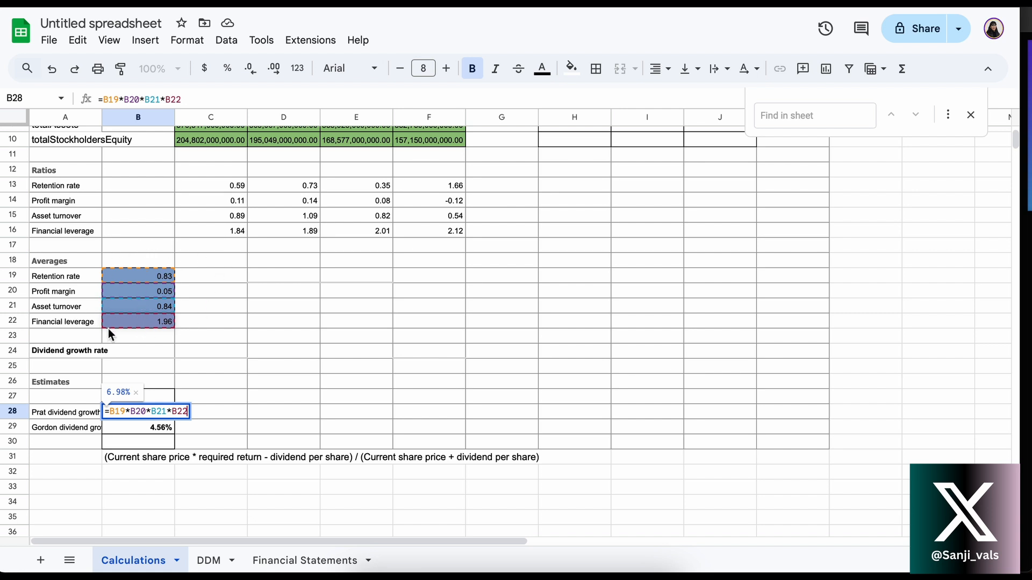
{"action": "key", "text": "Return"}
{"action": "left_click", "coordinate": [135, 420]}
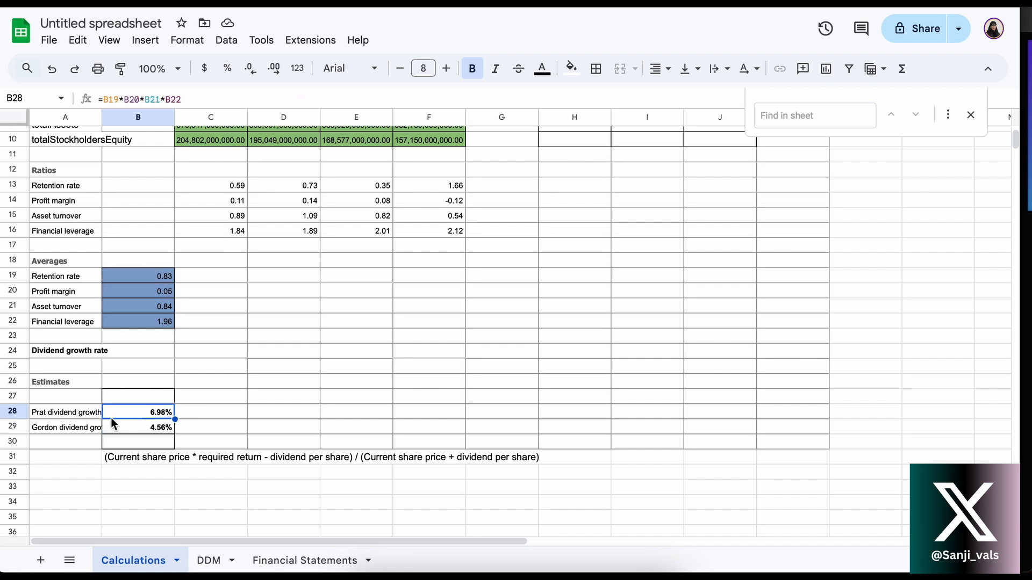
{"action": "left_click", "coordinate": [72, 414]}
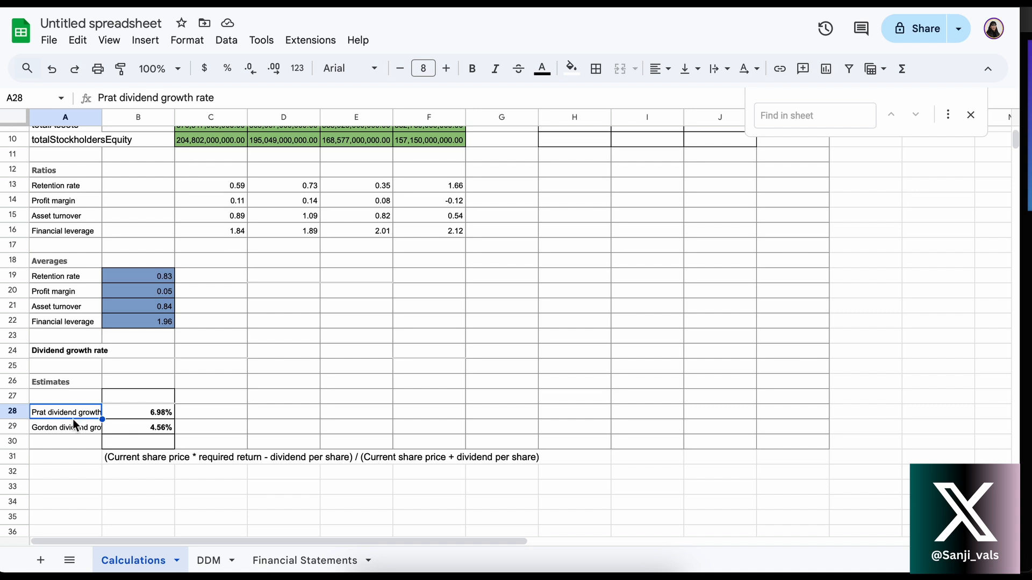
Examine the Gordon dividend growth rate formula in B29 and look up its current share price source in D16 of Financial Statements
{"action": "left_click", "coordinate": [78, 426]}
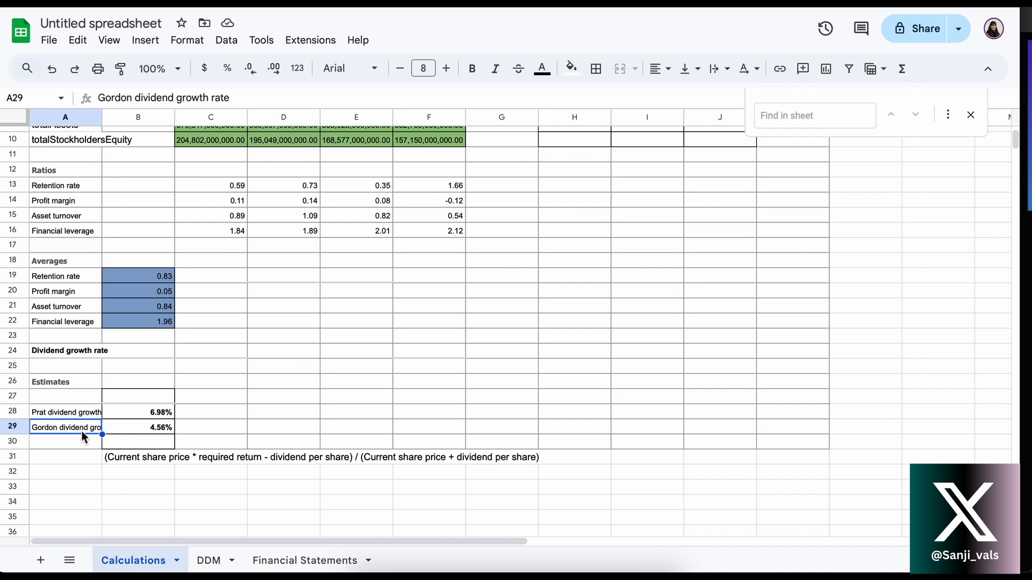
{"action": "left_click", "coordinate": [130, 426]}
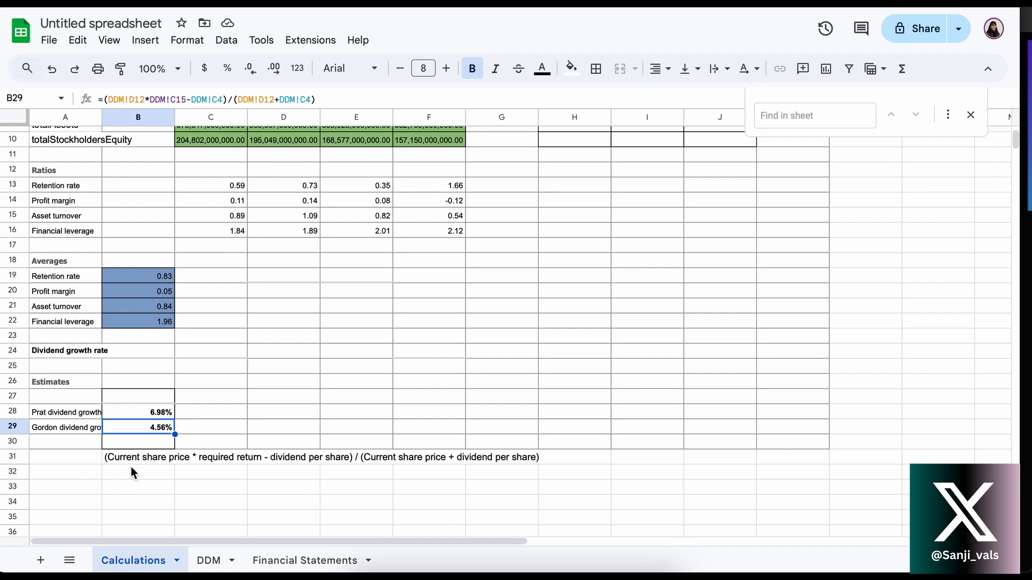
{"action": "left_click", "coordinate": [213, 562]}
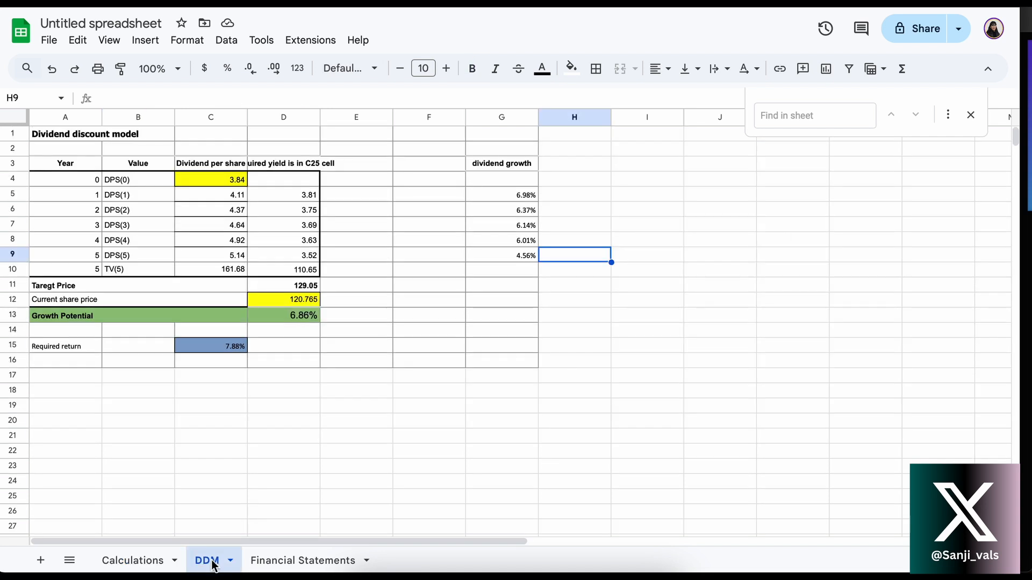
{"action": "left_click", "coordinate": [273, 565]}
{"action": "left_click", "coordinate": [406, 269]}
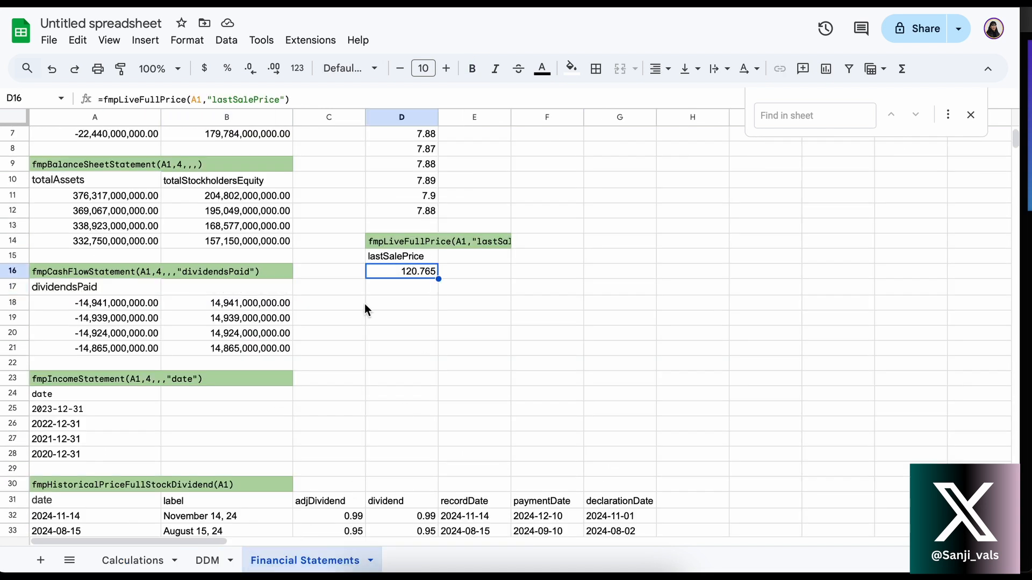
{"action": "left_click", "coordinate": [132, 565]}
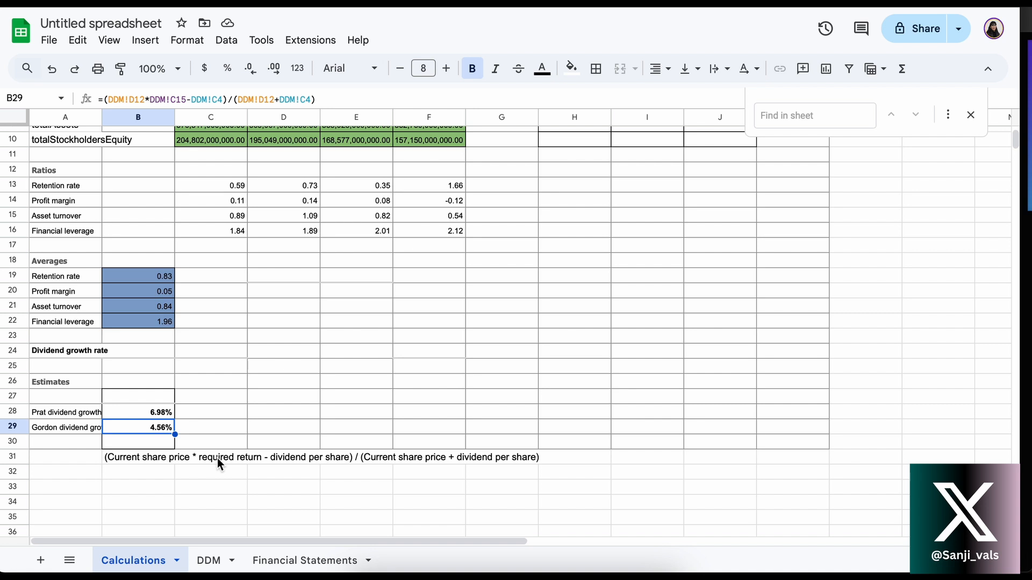
Look up the required return source beside the WACC data on the Financial Statements sheet, then return to the Calculations sheet
{"action": "left_click", "coordinate": [209, 560]}
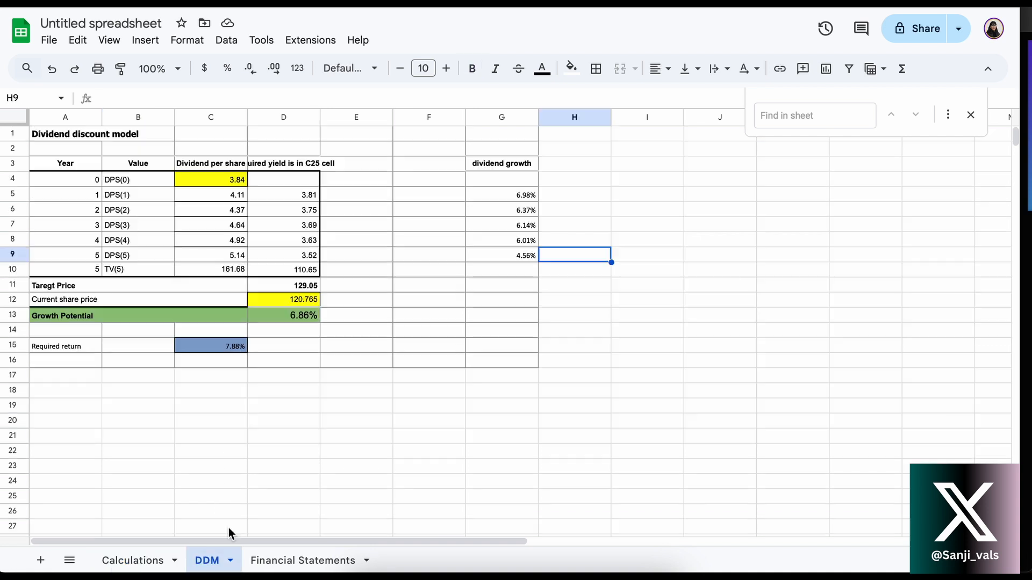
{"action": "left_click", "coordinate": [293, 560]}
{"action": "scroll", "coordinate": [421, 233], "scroll_direction": "up", "scroll_amount": 2}
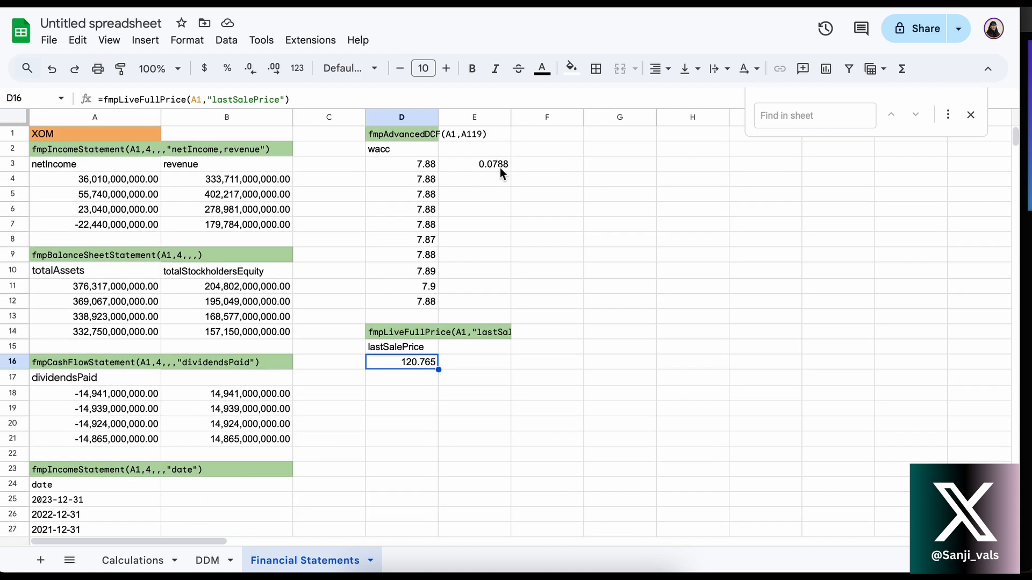
{"action": "left_click", "coordinate": [140, 560]}
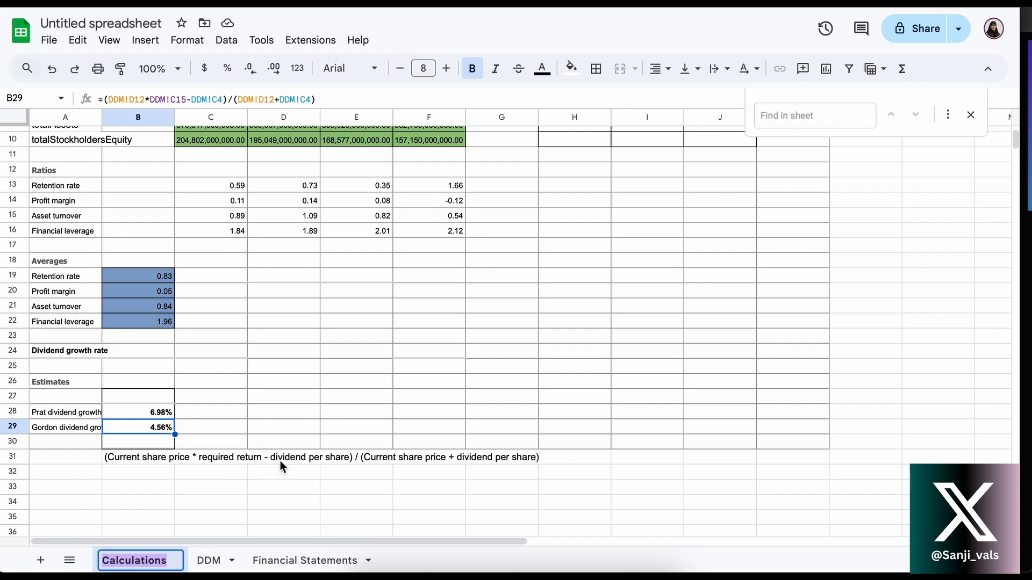
Examine the four latest adjusted dividends in C32:C35 of the Financial Statements sheet and check their sum
{"action": "left_click", "coordinate": [289, 560]}
{"action": "scroll", "coordinate": [318, 375], "scroll_direction": "down", "scroll_amount": 6}
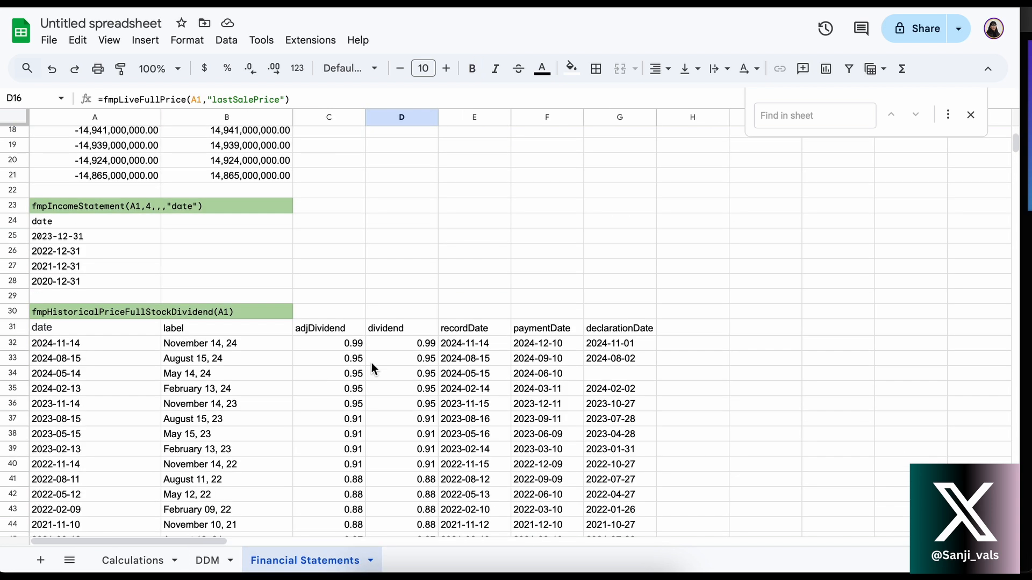
{"action": "left_click", "coordinate": [393, 344]}
{"action": "scroll", "coordinate": [394, 348], "scroll_direction": "down", "scroll_amount": 3}
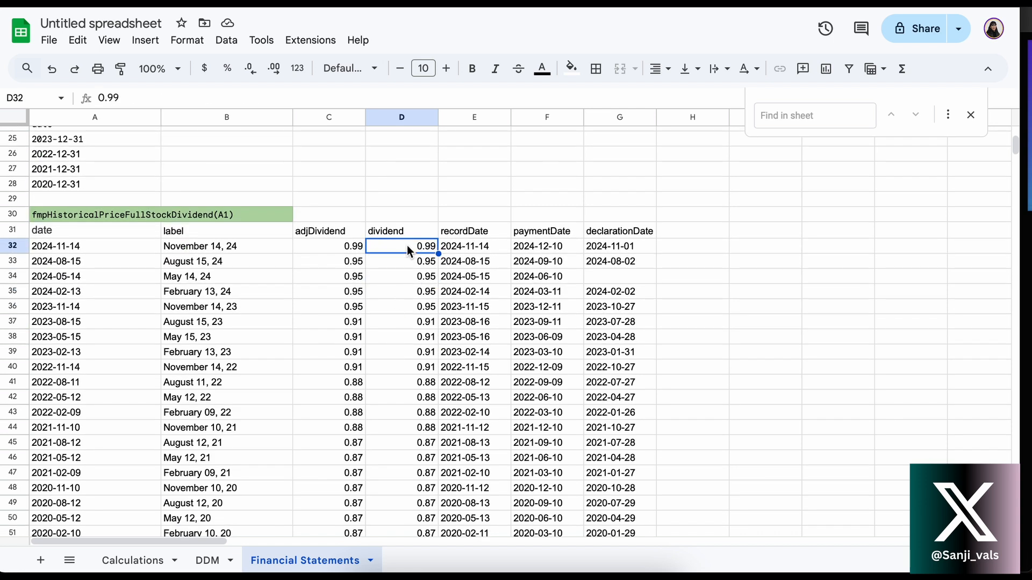
{"action": "left_click", "coordinate": [342, 253]}
{"action": "left_click_drag", "start_coordinate": [342, 255], "coordinate": [343, 293]}
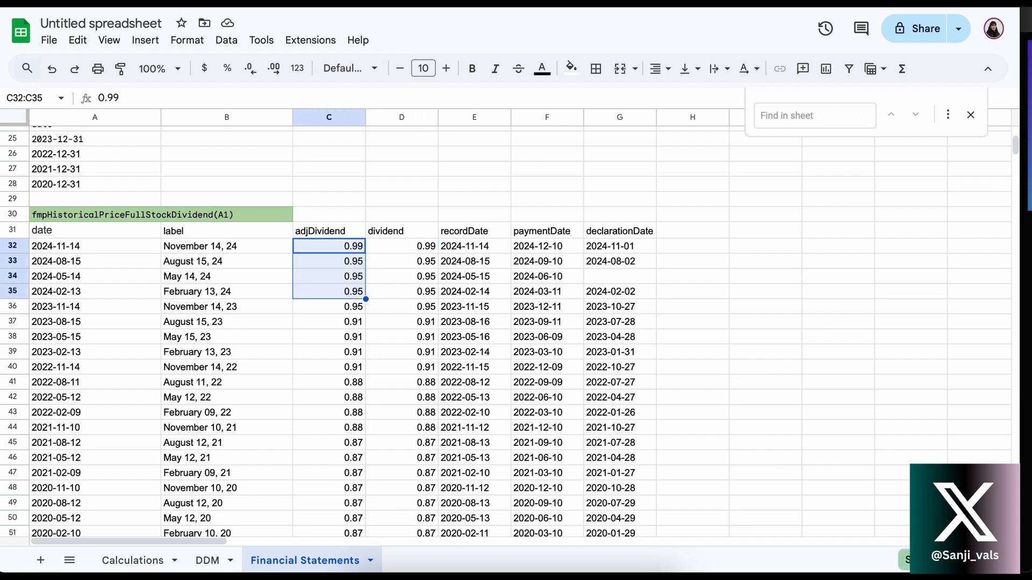
{"action": "left_click", "coordinate": [903, 561]}
{"action": "key", "text": "Escape"}
{"action": "left_click", "coordinate": [904, 561]}
{"action": "left_click", "coordinate": [721, 401]}
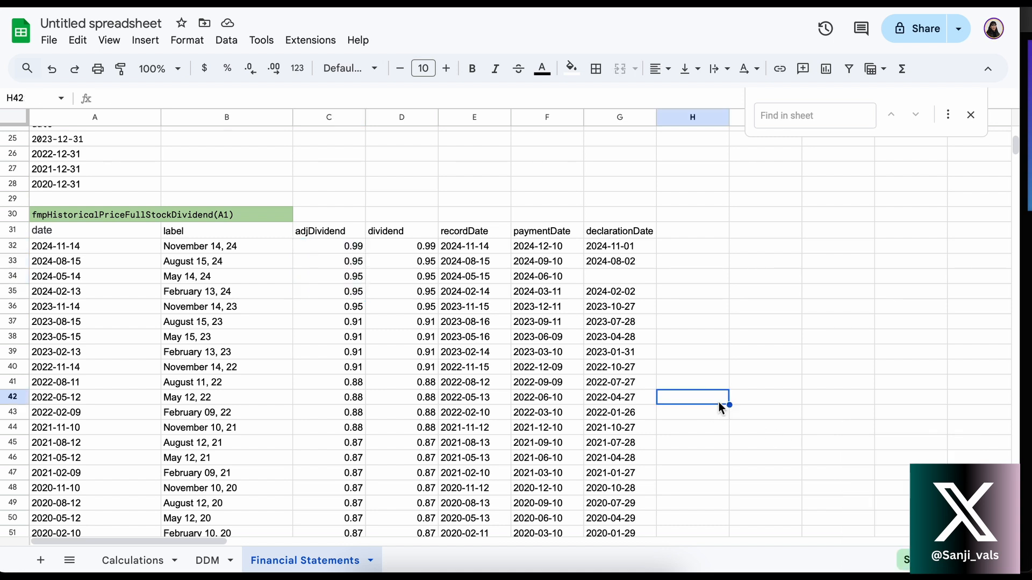
Check the formulas for the current share price in D12 and the year 0 dividend per share in C4 on the DDM sheet
{"action": "left_click", "coordinate": [206, 561]}
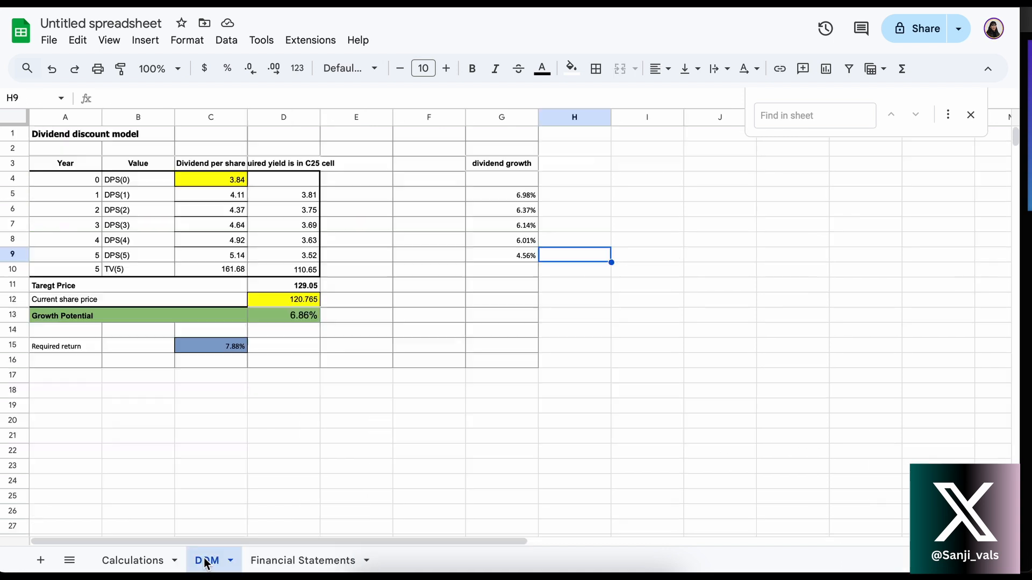
{"action": "left_click", "coordinate": [148, 564]}
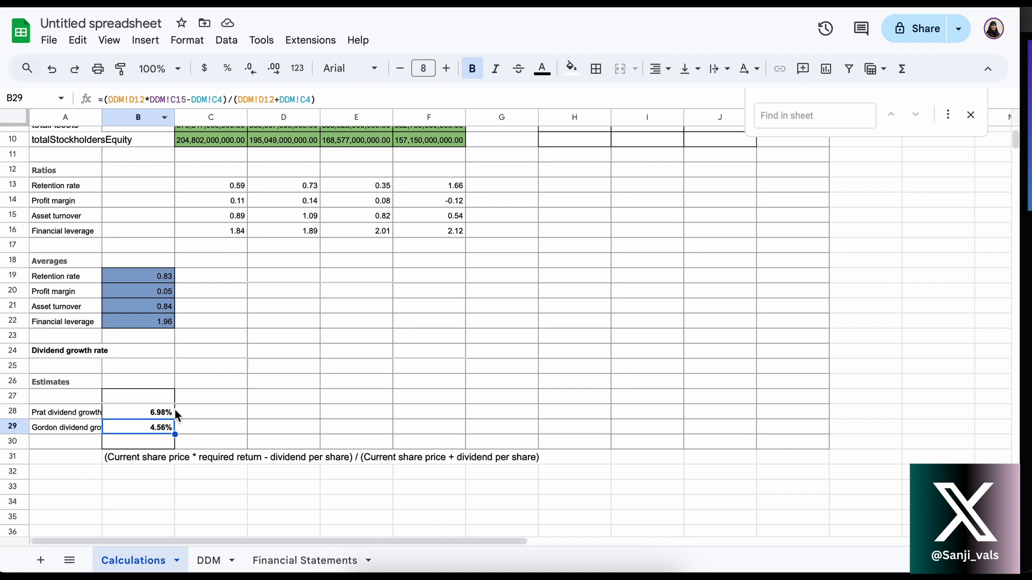
{"action": "left_click", "coordinate": [204, 560]}
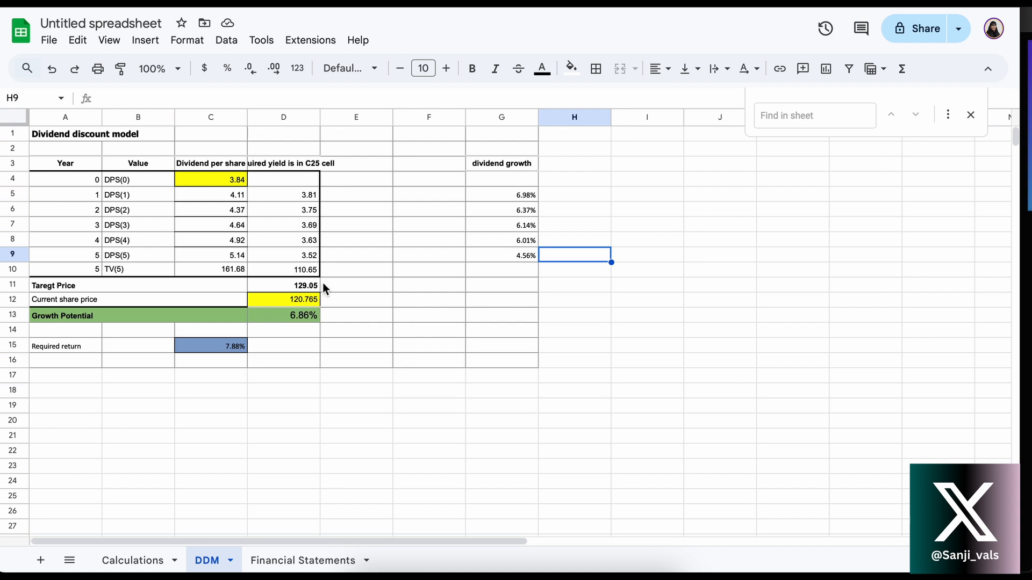
{"action": "left_click", "coordinate": [269, 304]}
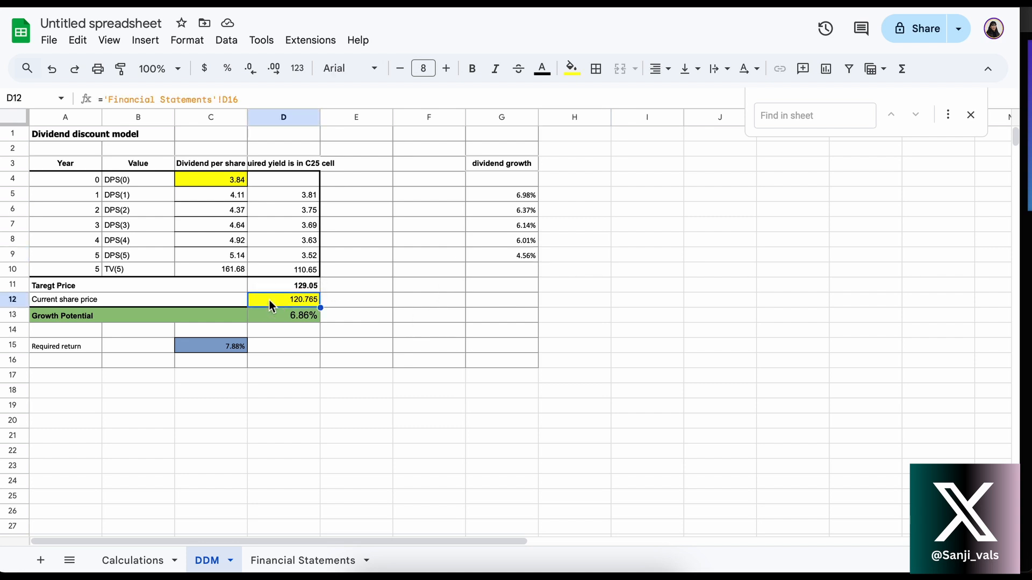
{"action": "left_click", "coordinate": [218, 181]}
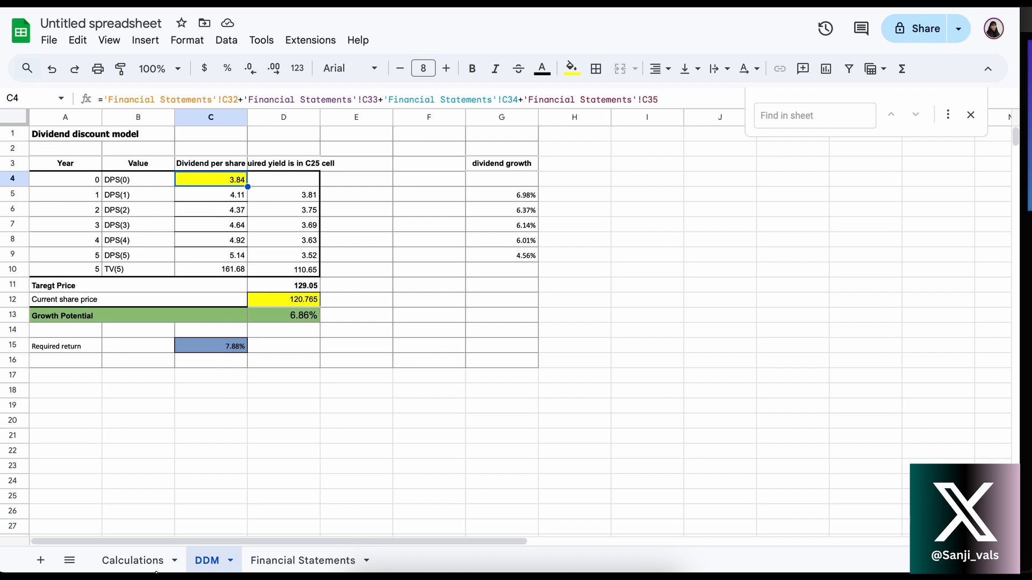
{"action": "key", "text": "Return"}
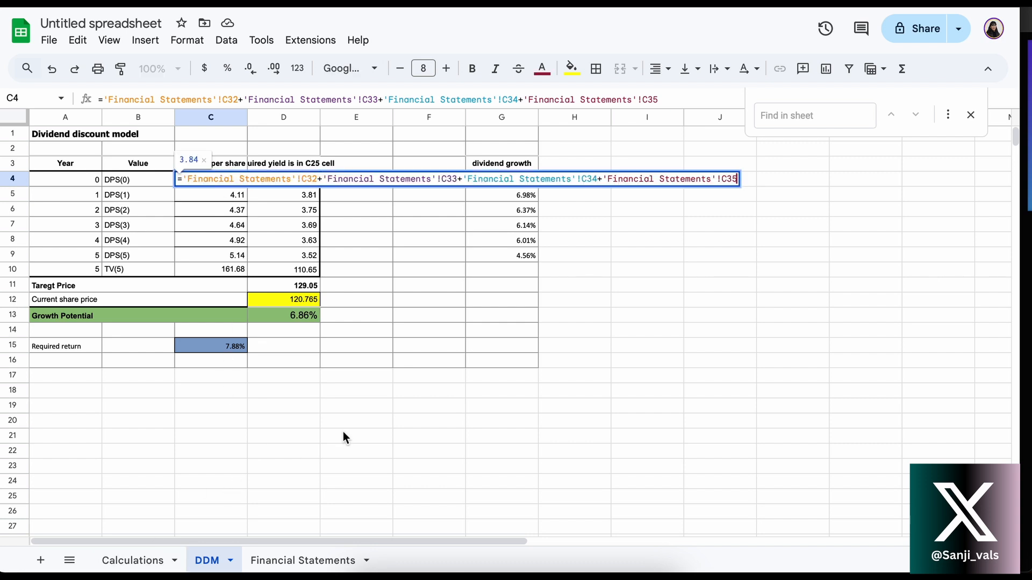
{"action": "key", "text": "Return"}
Check the required return reference in C15 on the DDM sheet and find its WACC source on the Financial Statements sheet
{"action": "left_click", "coordinate": [141, 559]}
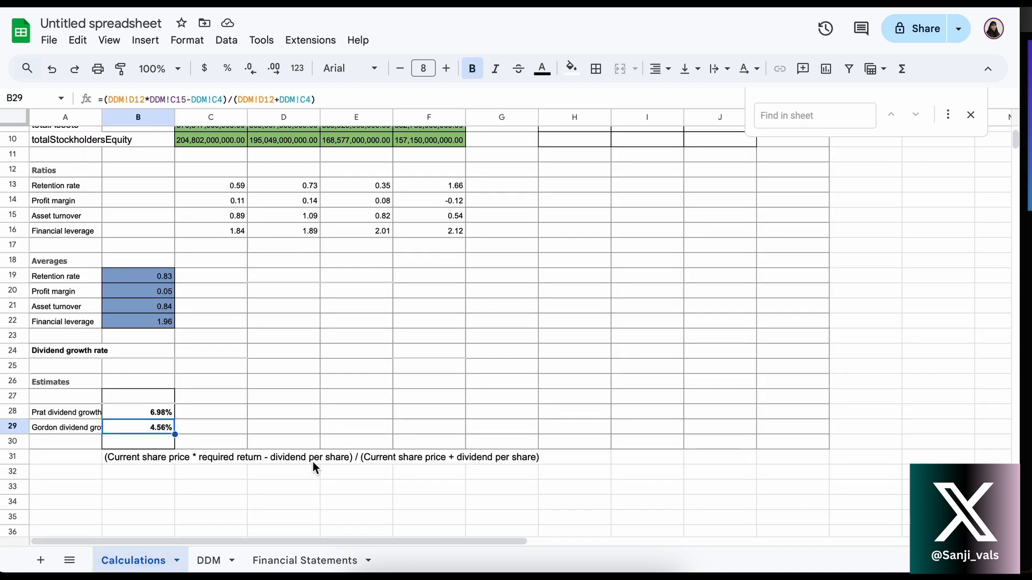
{"action": "left_click", "coordinate": [212, 560]}
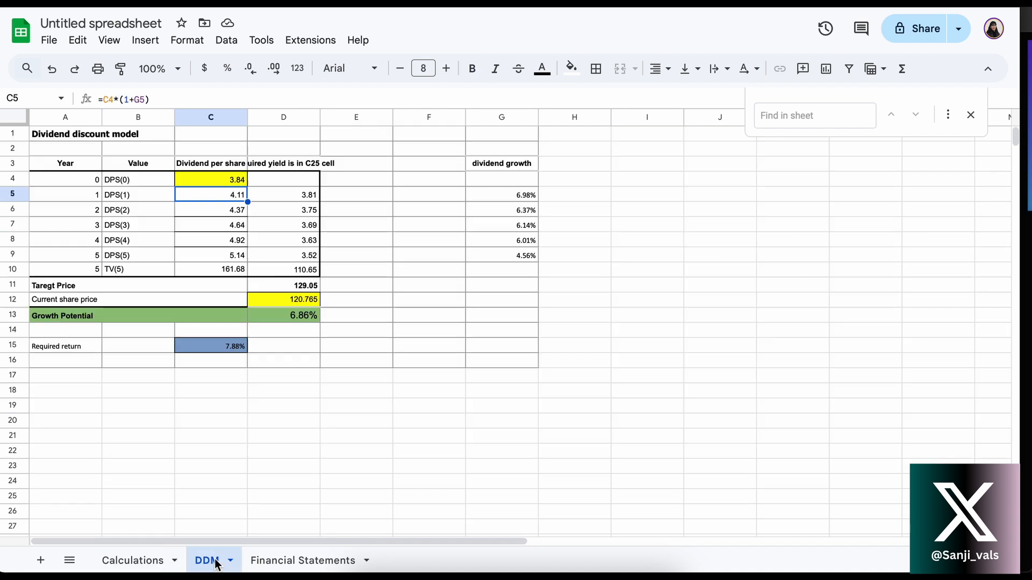
{"action": "left_click", "coordinate": [217, 350]}
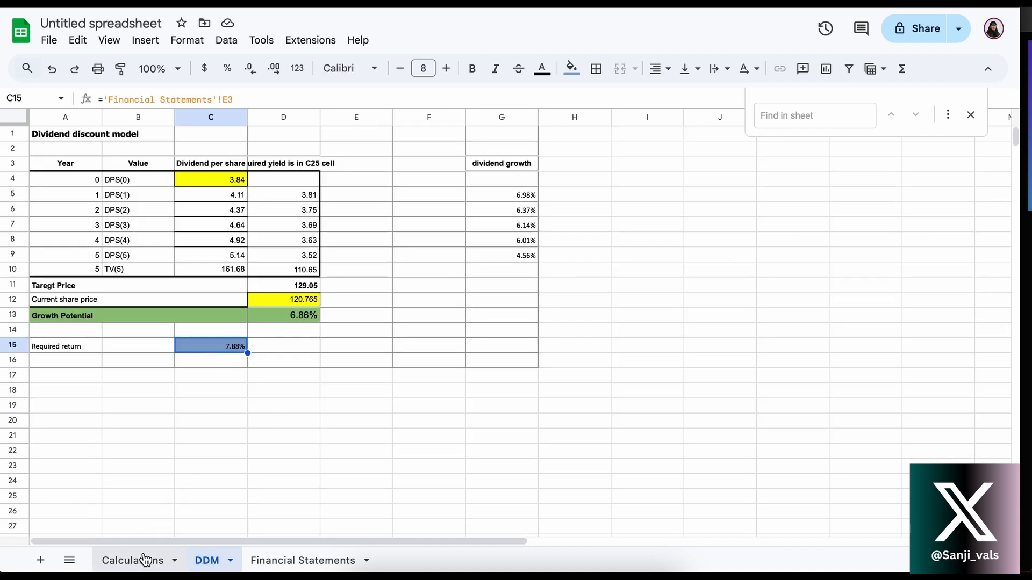
{"action": "left_click", "coordinate": [293, 560]}
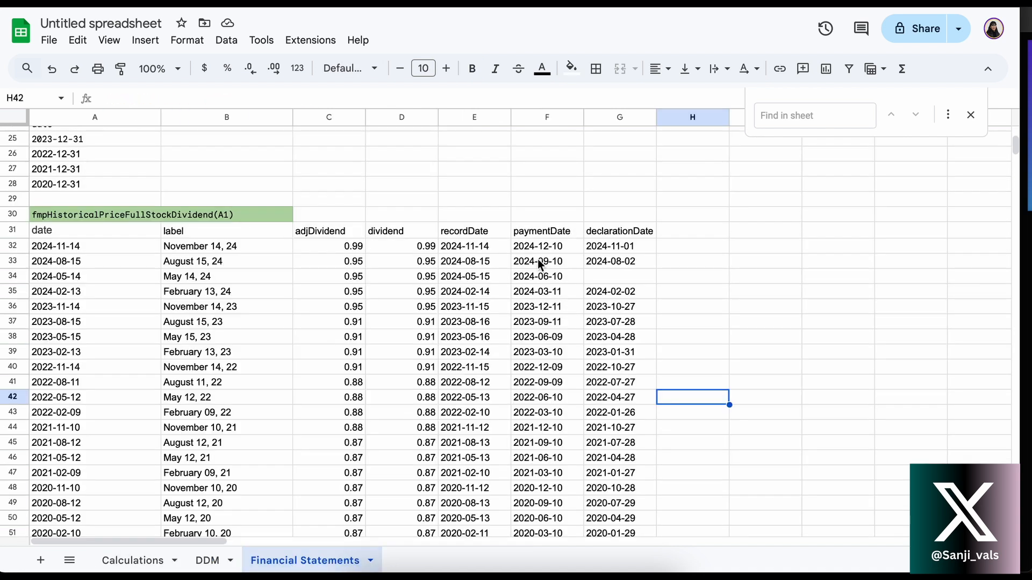
{"action": "left_click", "coordinate": [151, 561]}
{"action": "left_click", "coordinate": [285, 561]}
{"action": "scroll", "coordinate": [322, 357], "scroll_direction": "up", "scroll_amount": 10}
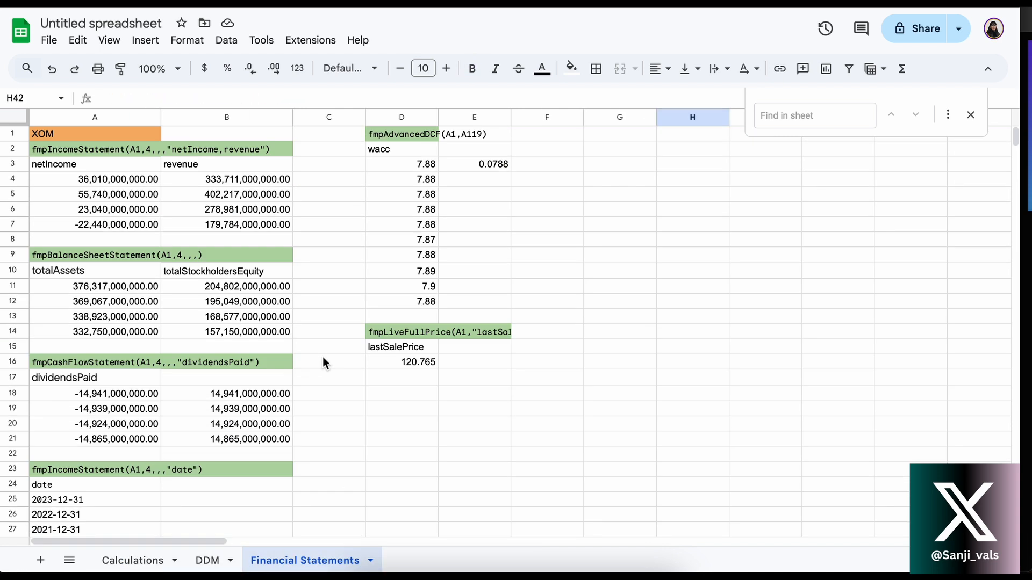
Compare the Gordon dividend growth formula in B29 of the Calculations sheet with its inputs on the DDM sheet
{"action": "left_click", "coordinate": [156, 561]}
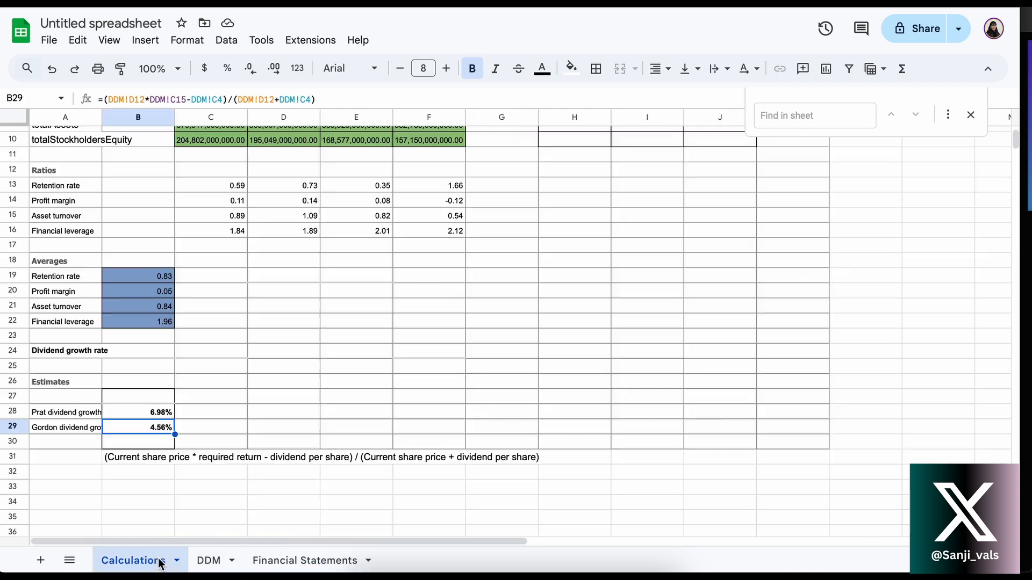
{"action": "left_click", "coordinate": [218, 561]}
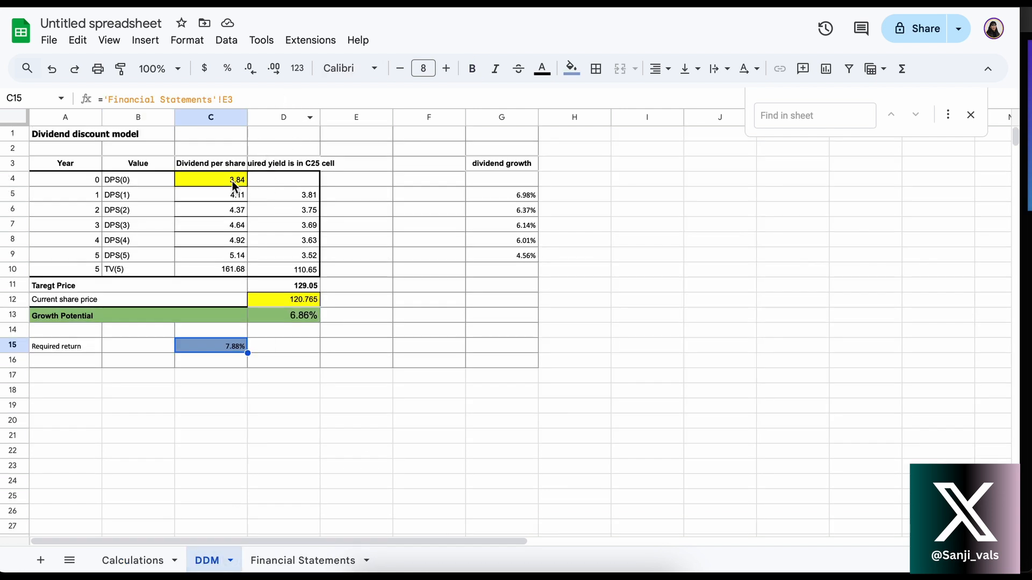
{"action": "left_click", "coordinate": [142, 559]}
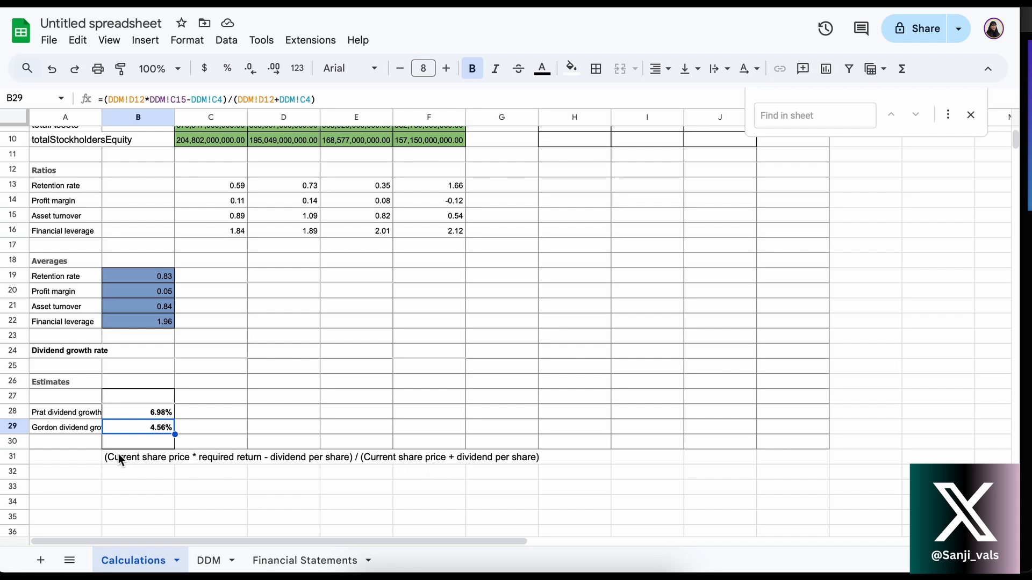
{"action": "left_click", "coordinate": [218, 559]}
{"action": "left_click", "coordinate": [266, 389]}
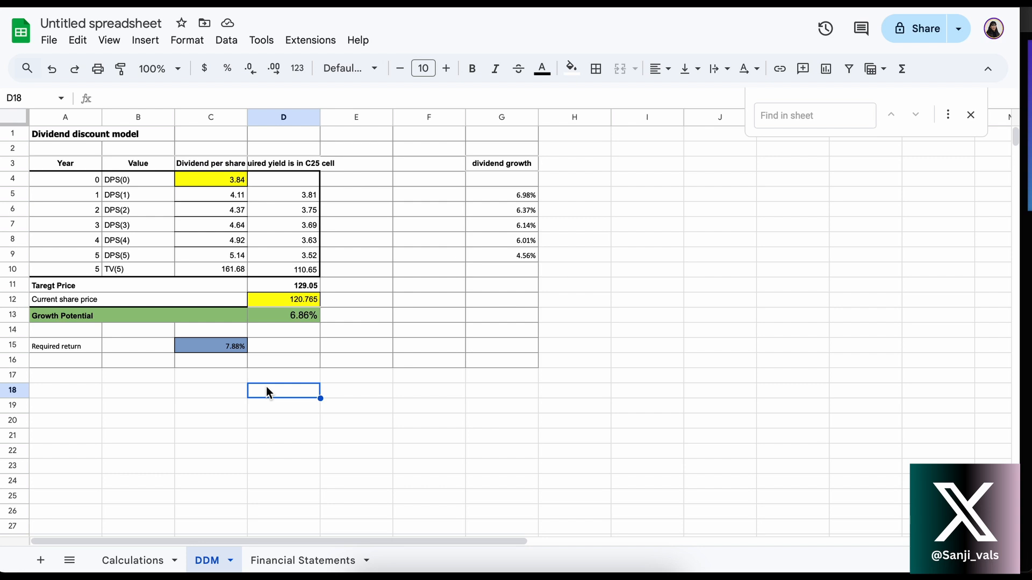
Trace the year 1 dividend growth in G5 of the DDM sheet to the PRAT growth formula in Calculations B28, then return to DDM
{"action": "left_click", "coordinate": [511, 164]}
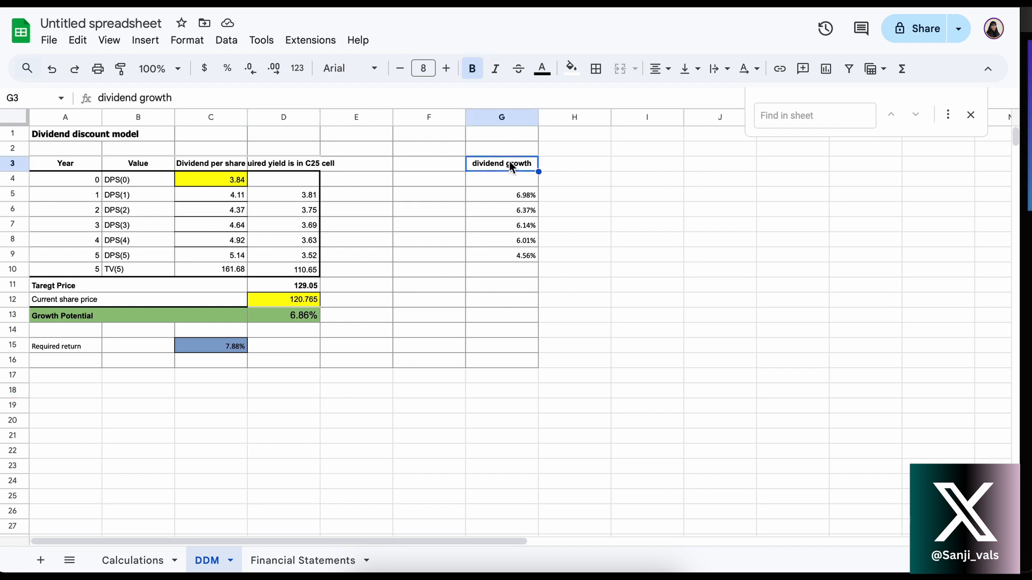
{"action": "left_click", "coordinate": [490, 150]}
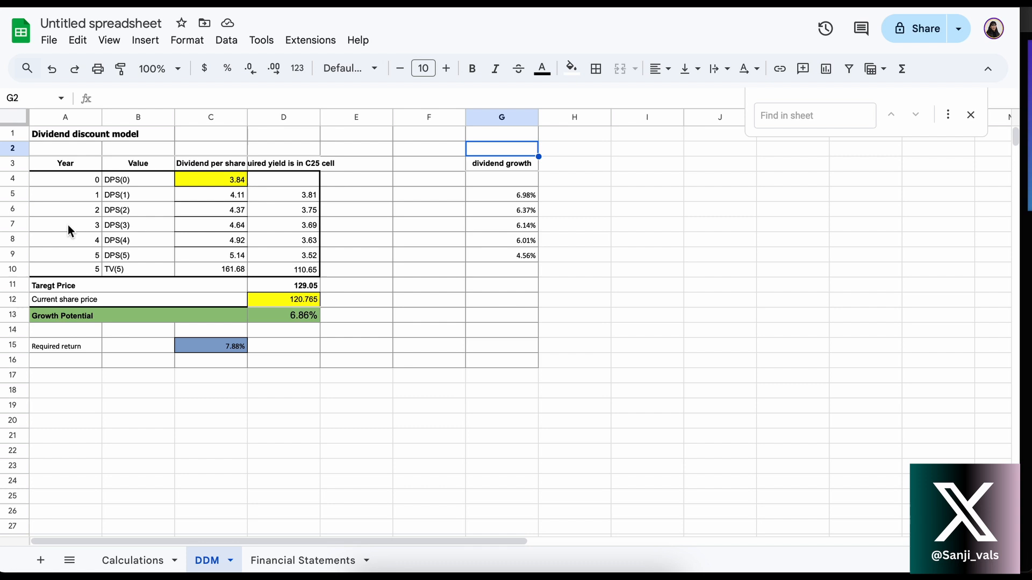
{"action": "left_click", "coordinate": [504, 195]}
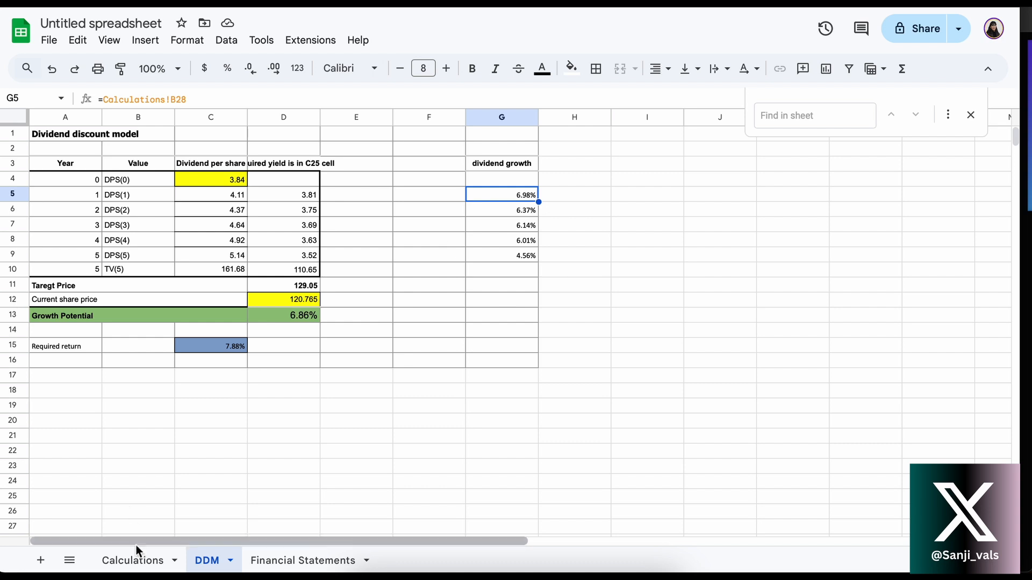
{"action": "left_click", "coordinate": [134, 560]}
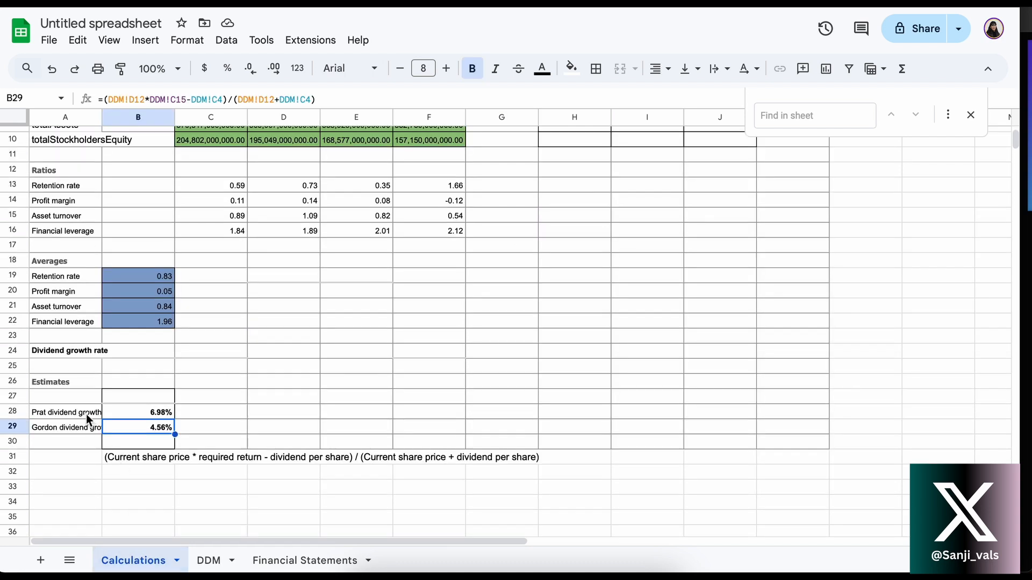
{"action": "left_click", "coordinate": [126, 411]}
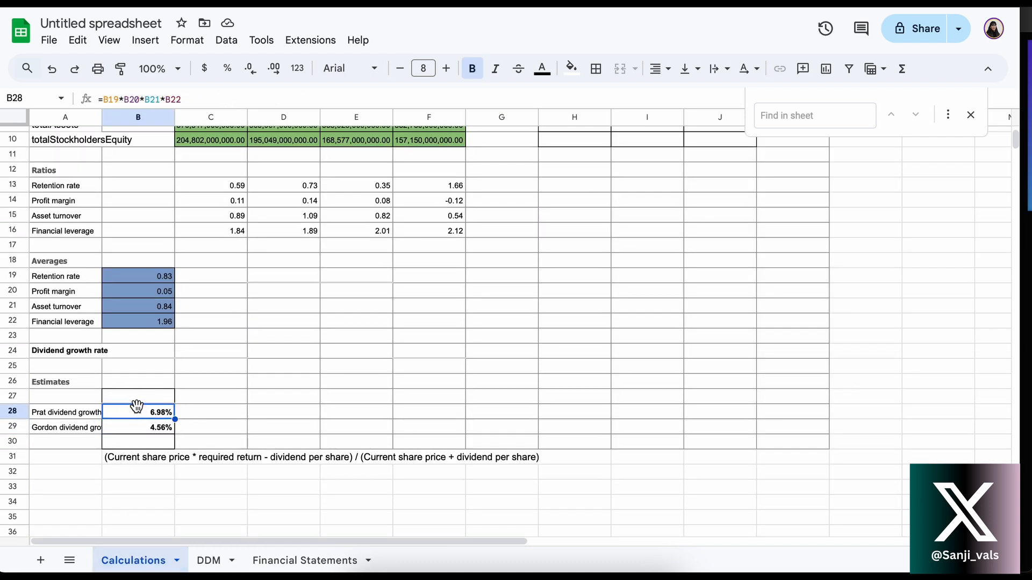
{"action": "left_click", "coordinate": [277, 561]}
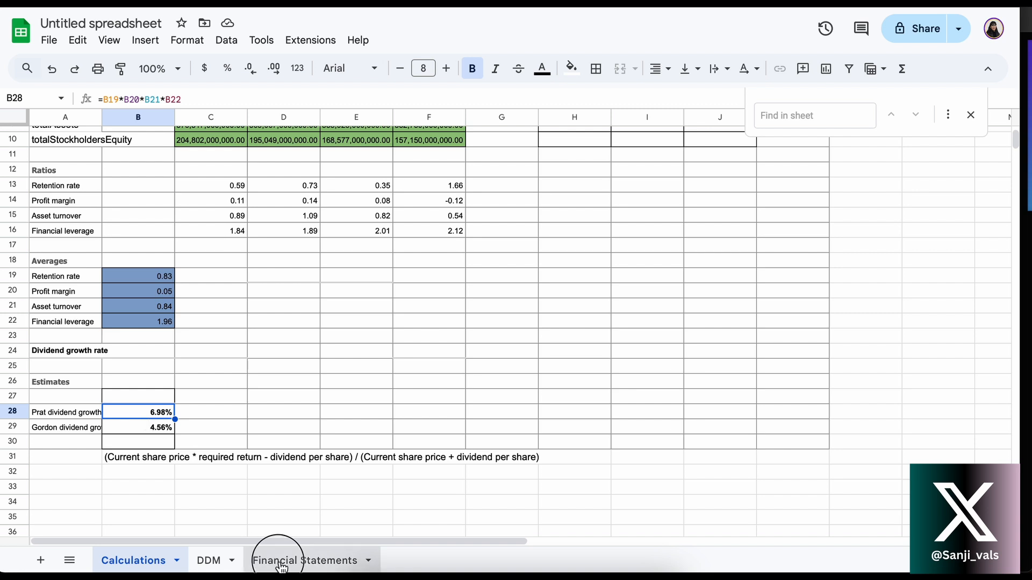
{"action": "left_click", "coordinate": [209, 562]}
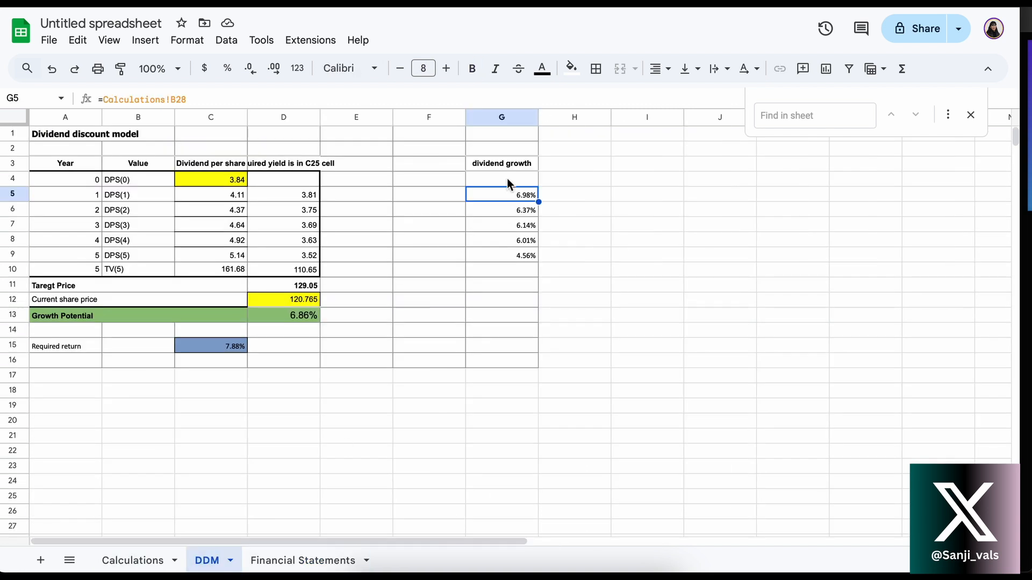
Trace the year 5 dividend growth in G9 to the Gordon growth formula in Calculations B29, then return to the DDM sheet
{"action": "left_click", "coordinate": [502, 259]}
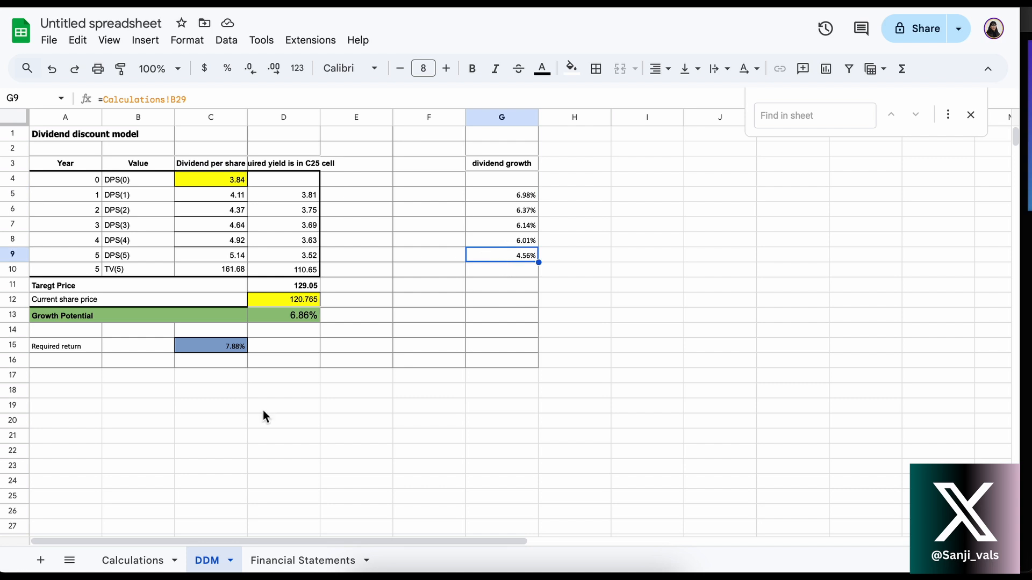
{"action": "left_click", "coordinate": [132, 560]}
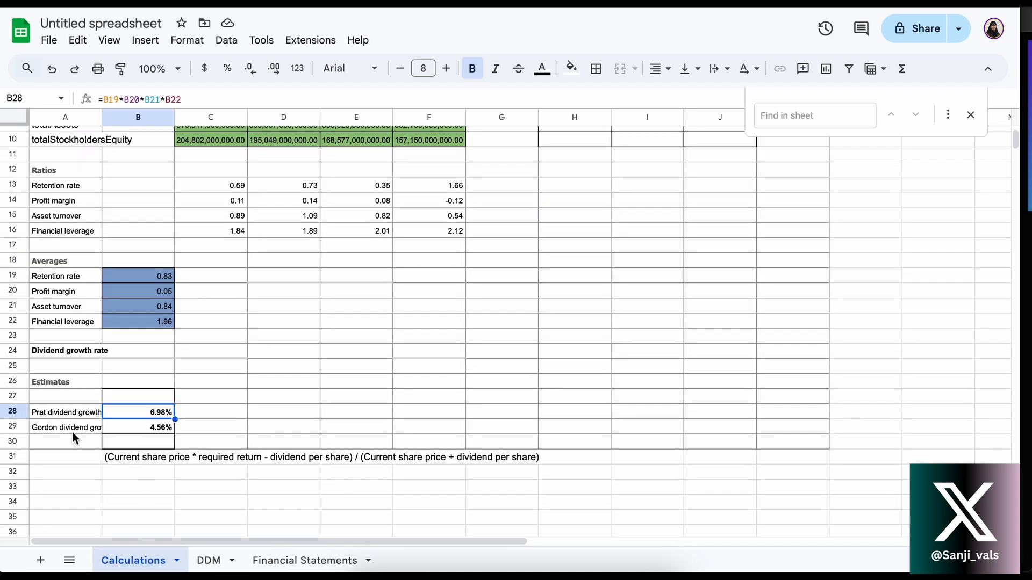
{"action": "left_click", "coordinate": [124, 429]}
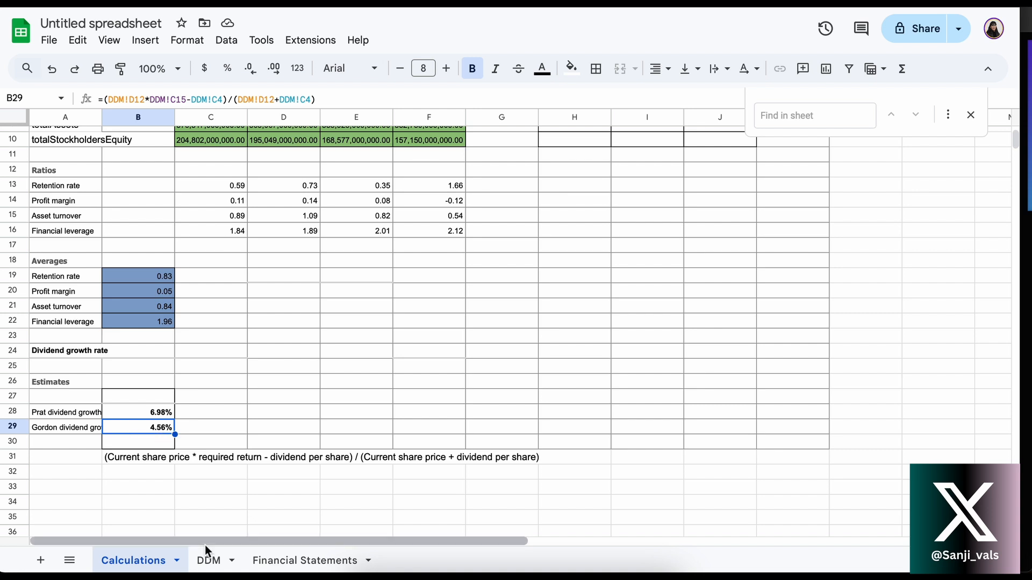
{"action": "left_click", "coordinate": [209, 561]}
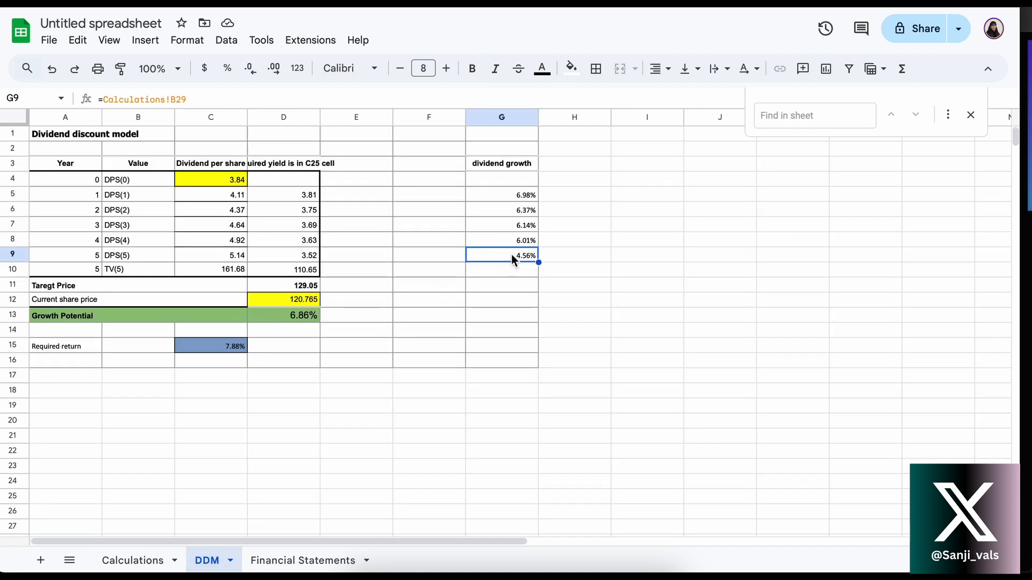
Examine the year 2 growth interpolation formula in G6 of the DDM sheet against the growth estimates on the Calculations sheet
{"action": "left_click", "coordinate": [504, 210]}
{"action": "double_click", "coordinate": [504, 211]}
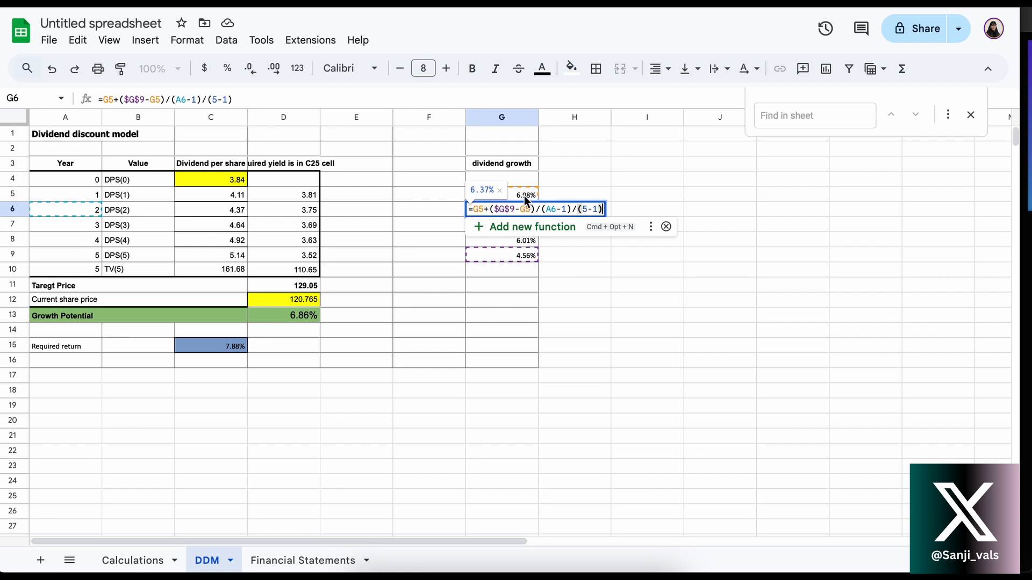
{"action": "key", "text": "Return"}
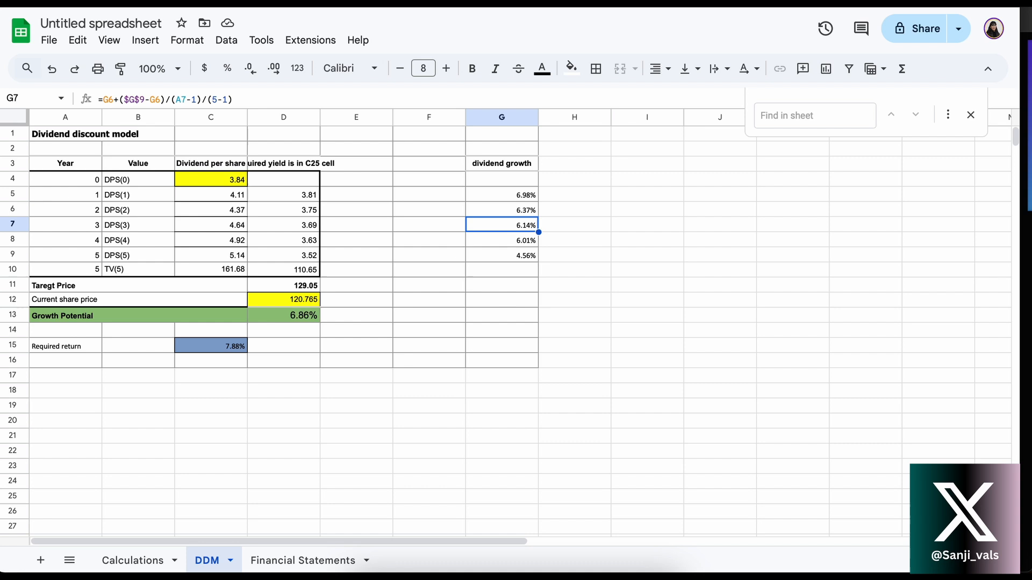
{"action": "left_click", "coordinate": [139, 561]}
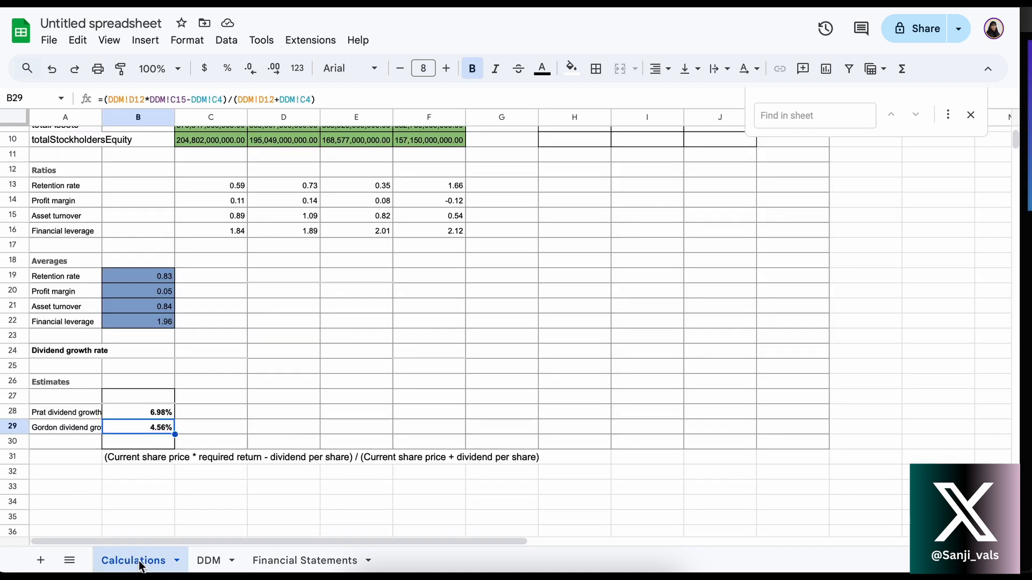
{"action": "left_click", "coordinate": [207, 561]}
{"action": "left_click", "coordinate": [144, 560]}
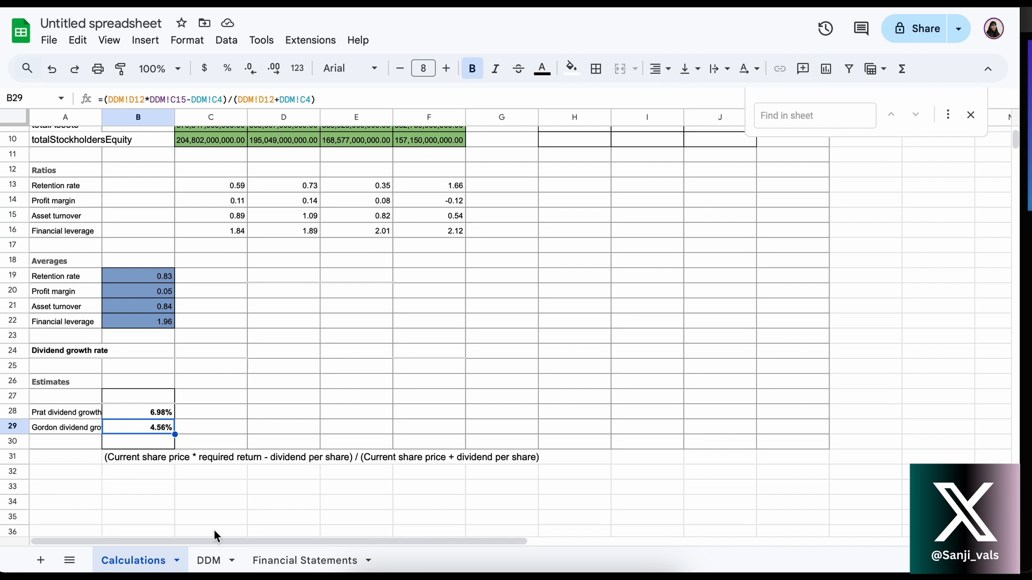
{"action": "left_click", "coordinate": [213, 559]}
{"action": "double_click", "coordinate": [511, 212]}
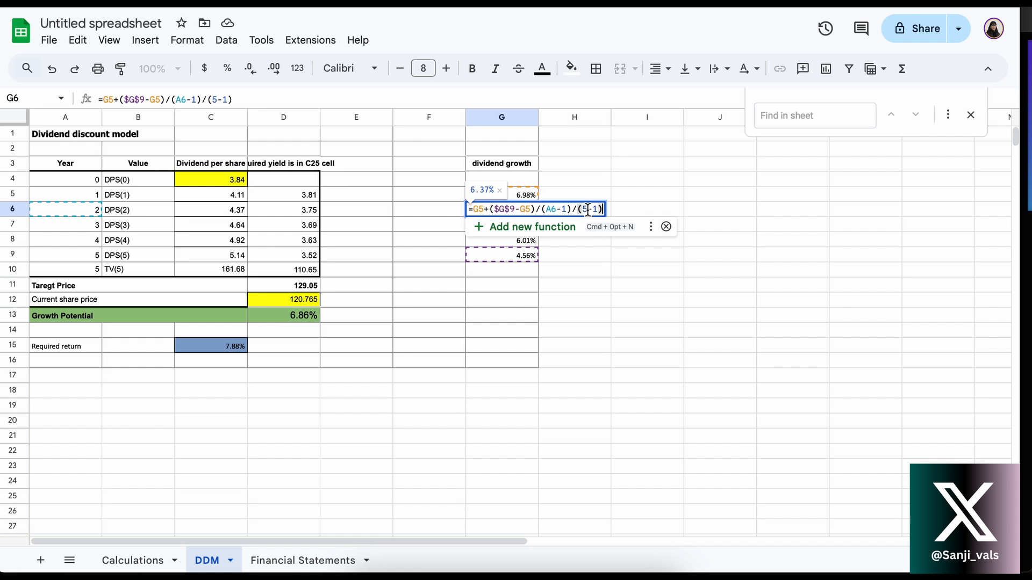
{"action": "key", "text": "Return"}
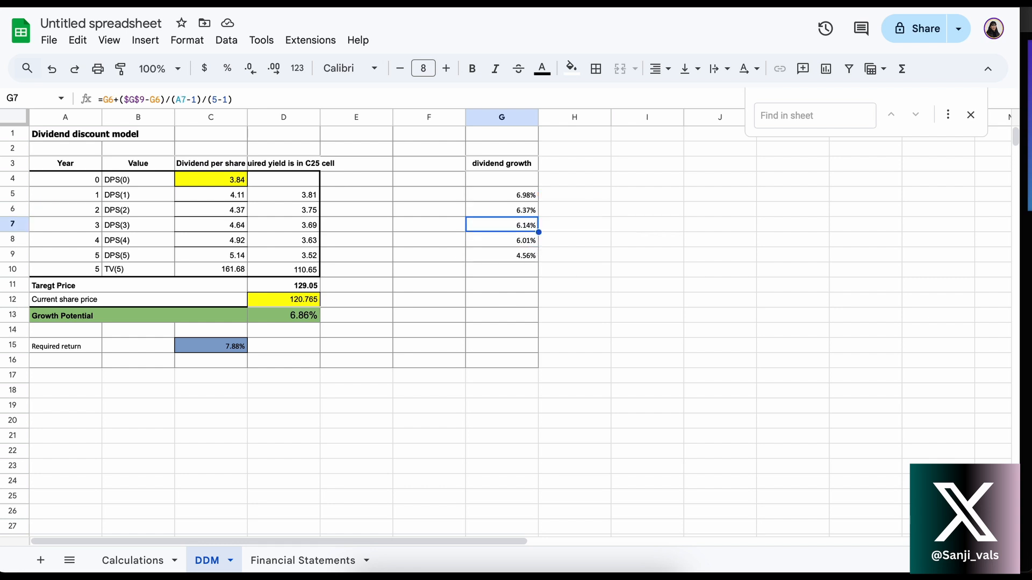
Inspect the interpolation formulas for year 3 and year 4 dividend growth in G7 and G8, leaving them unedited
{"action": "double_click", "coordinate": [496, 226]}
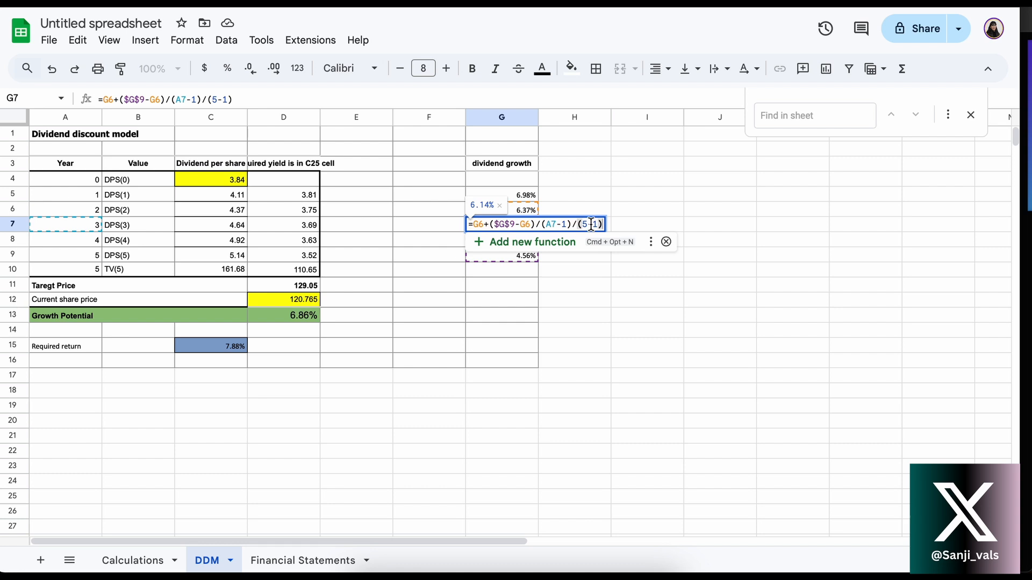
{"action": "key", "text": "Return"}
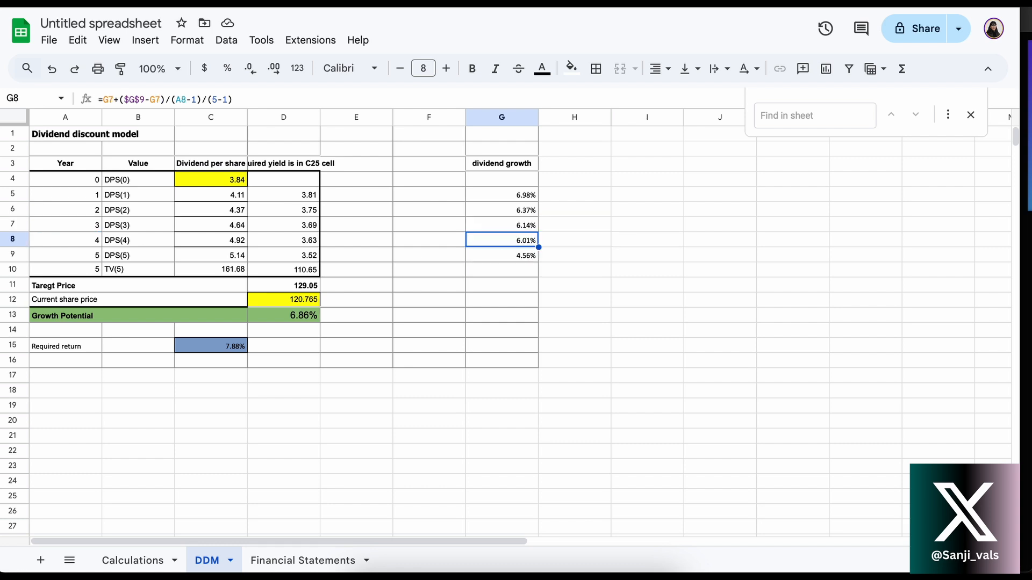
{"action": "double_click", "coordinate": [486, 242]}
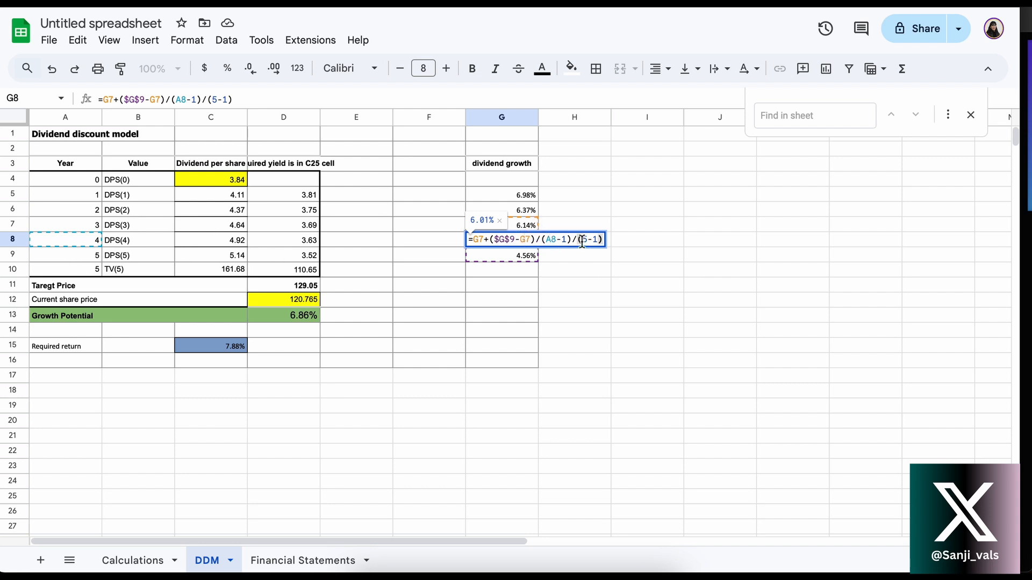
{"action": "key", "text": "Return"}
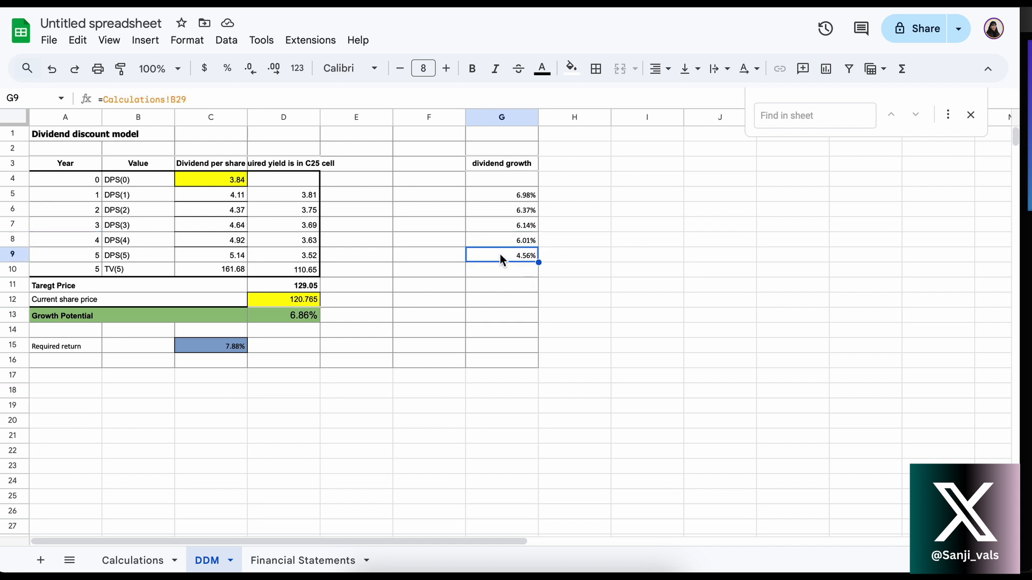
Check the growth estimates on the Calculations sheet against the full dividend growth range G5:G9 on the DDM sheet
{"action": "left_click", "coordinate": [140, 561]}
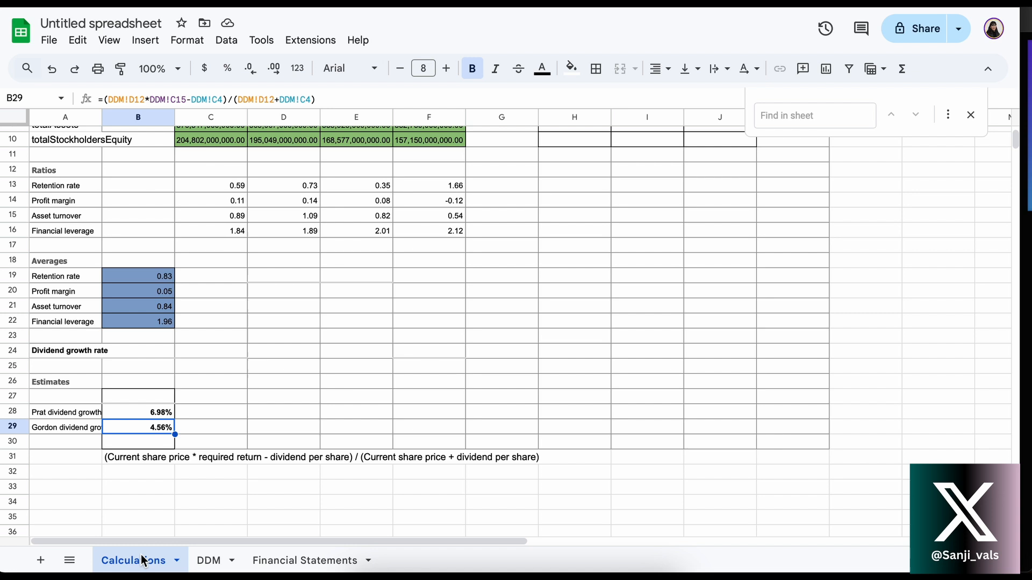
{"action": "left_click", "coordinate": [212, 560]}
{"action": "left_click_drag", "start_coordinate": [498, 195], "coordinate": [502, 258]}
{"action": "left_click", "coordinate": [472, 283]}
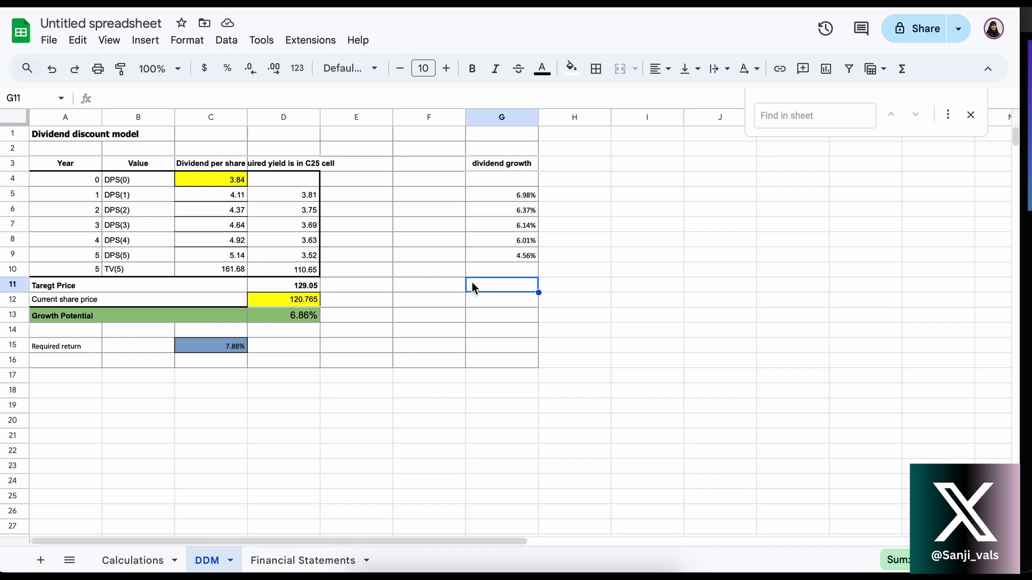
Inspect the year 1 dividend per share formula in C5 of the DDM sheet and the cells it references
{"action": "left_click", "coordinate": [201, 198]}
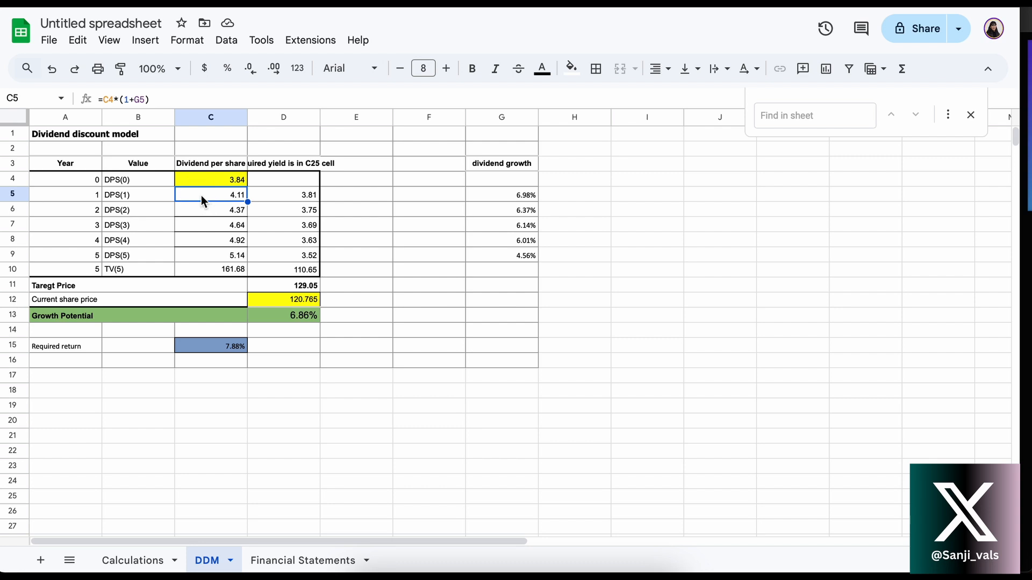
{"action": "double_click", "coordinate": [200, 195]}
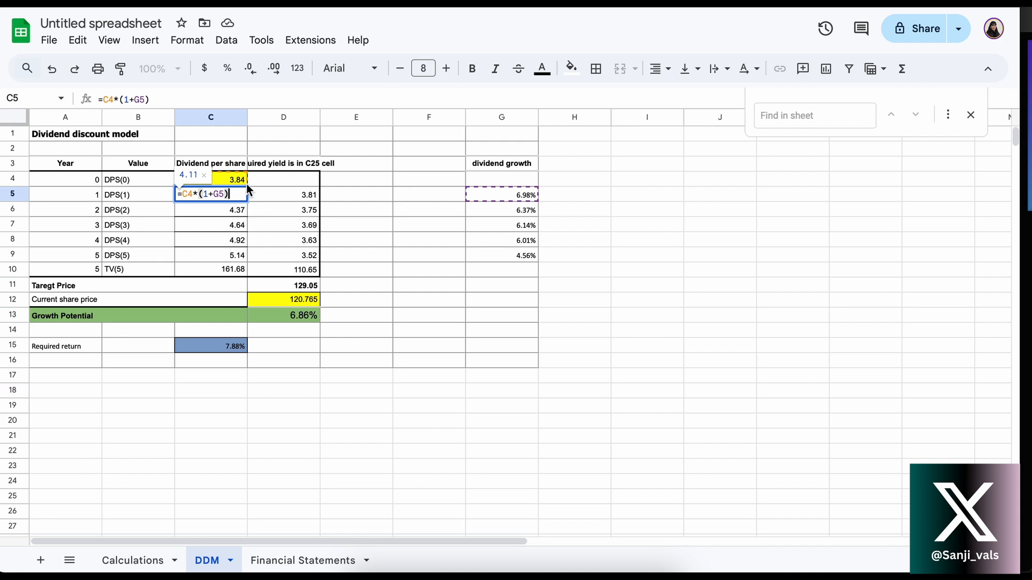
{"action": "key", "text": "Return"}
Check the sum of the adjusted dividends in C32:C35 on the Financial Statements sheet, then return to the DDM sheet
{"action": "left_click", "coordinate": [293, 561]}
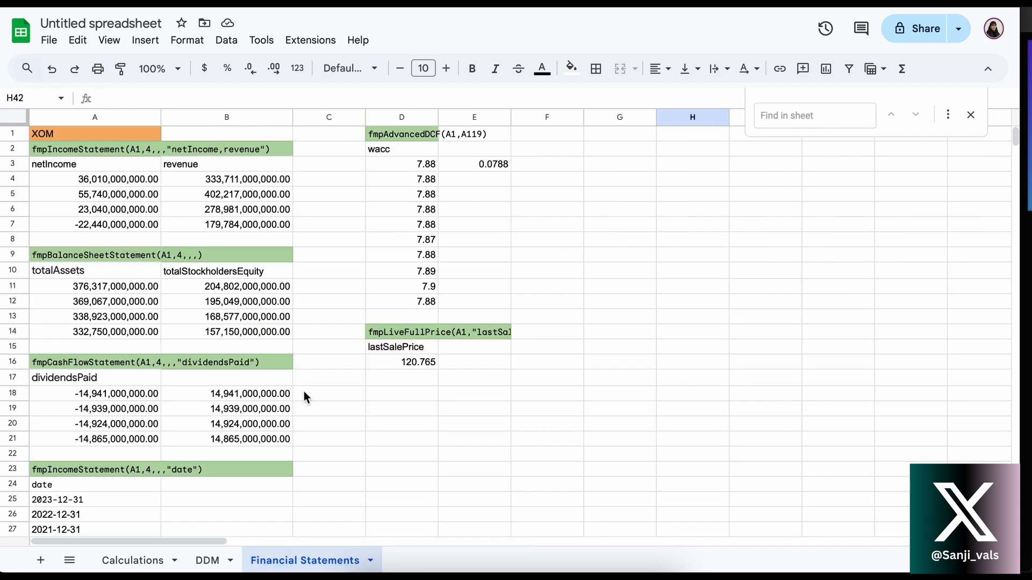
{"action": "scroll", "coordinate": [304, 391], "scroll_direction": "down", "scroll_amount": 6}
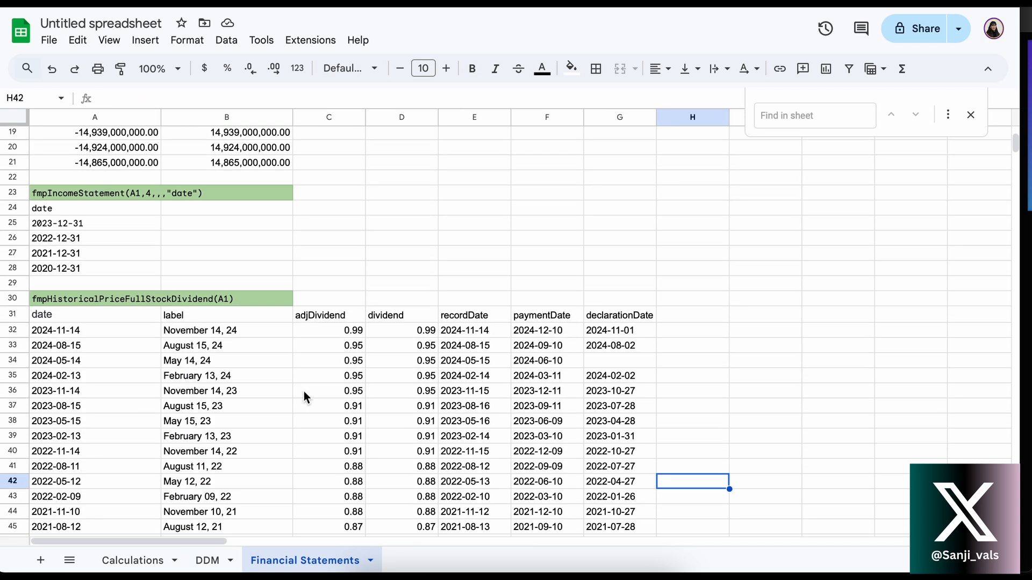
{"action": "left_click_drag", "start_coordinate": [348, 334], "coordinate": [342, 375]}
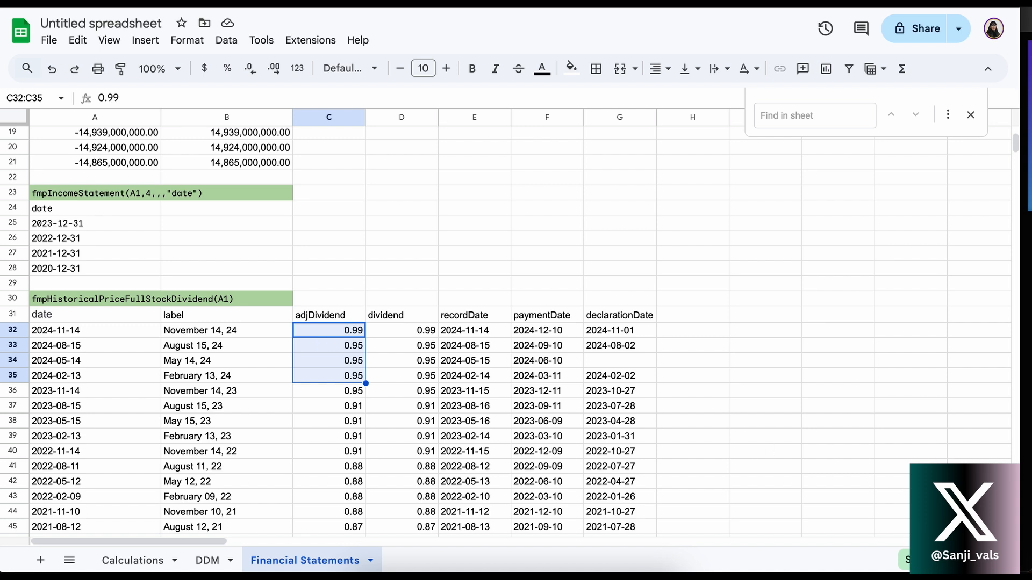
{"action": "left_click", "coordinate": [932, 560]}
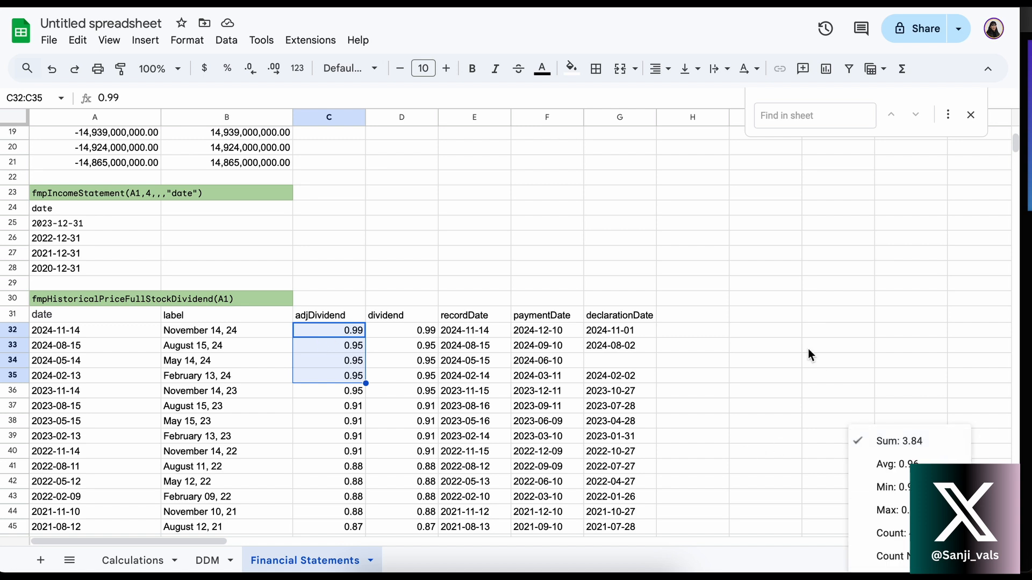
{"action": "left_click", "coordinate": [933, 560]}
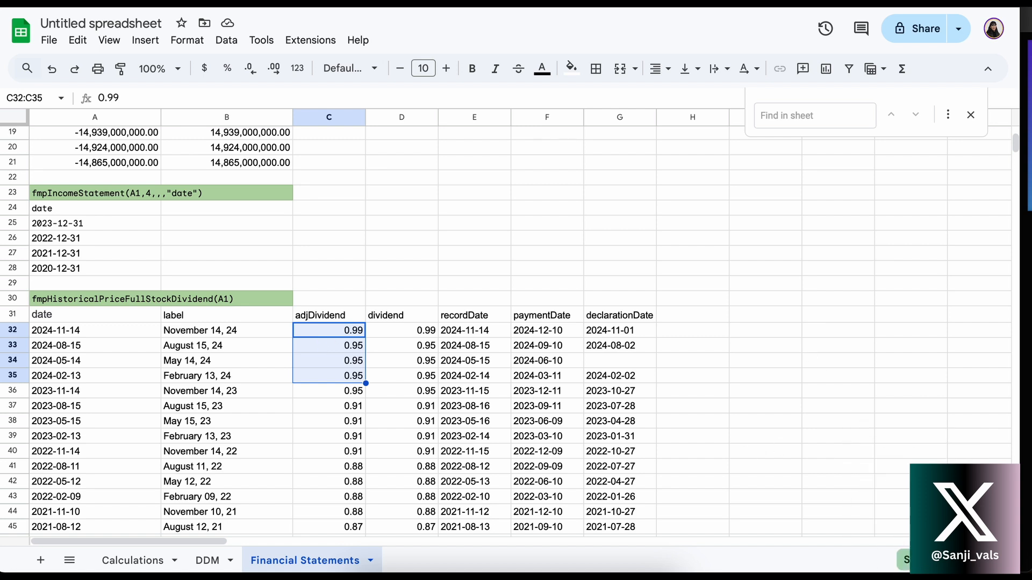
{"action": "left_click", "coordinate": [220, 562]}
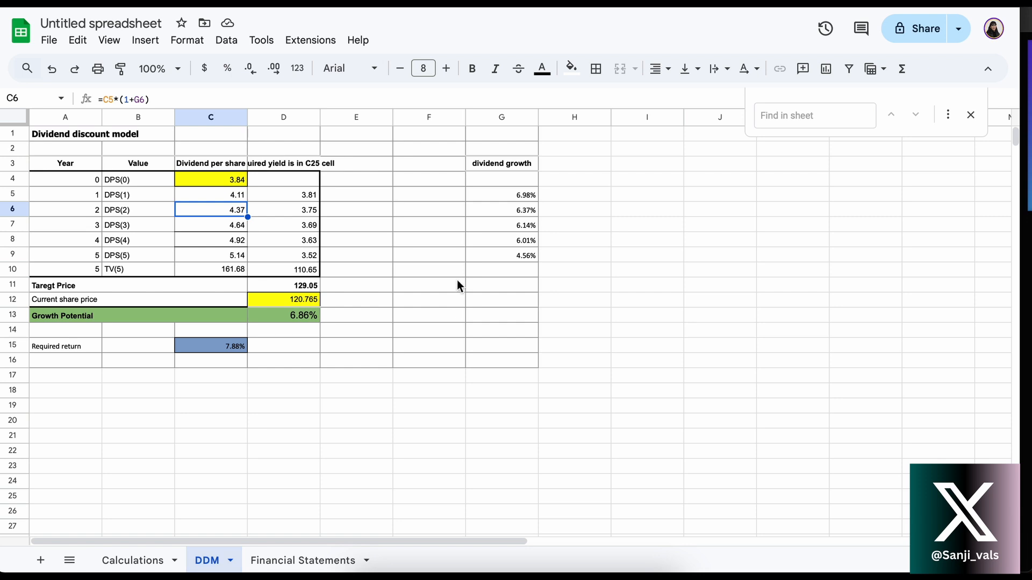
Inspect the year 1 and year 2 dividend per share formulas in C5 and C6 and the growth rates they reference, leaving them unedited
{"action": "double_click", "coordinate": [218, 194]}
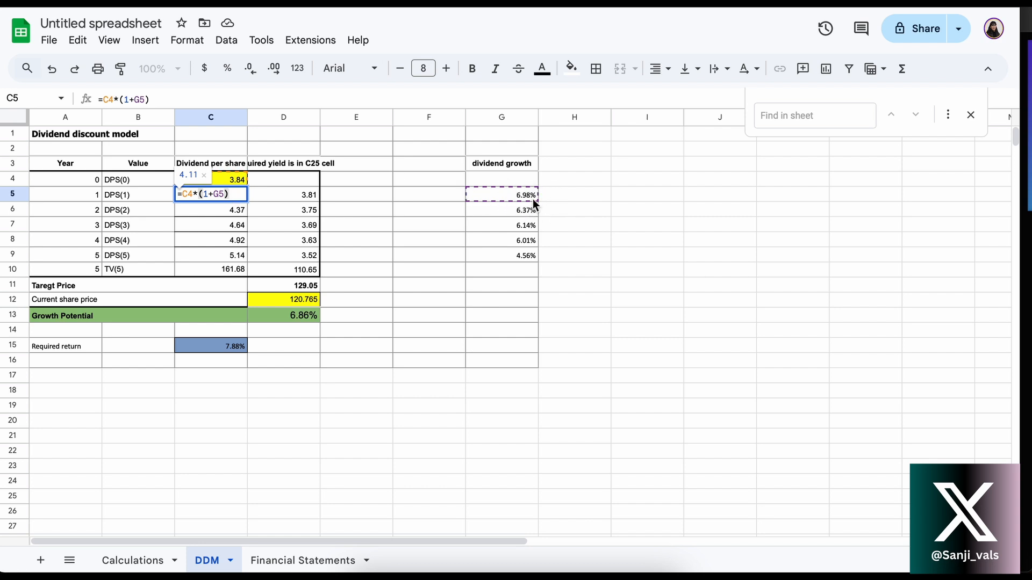
{"action": "key", "text": "Return"}
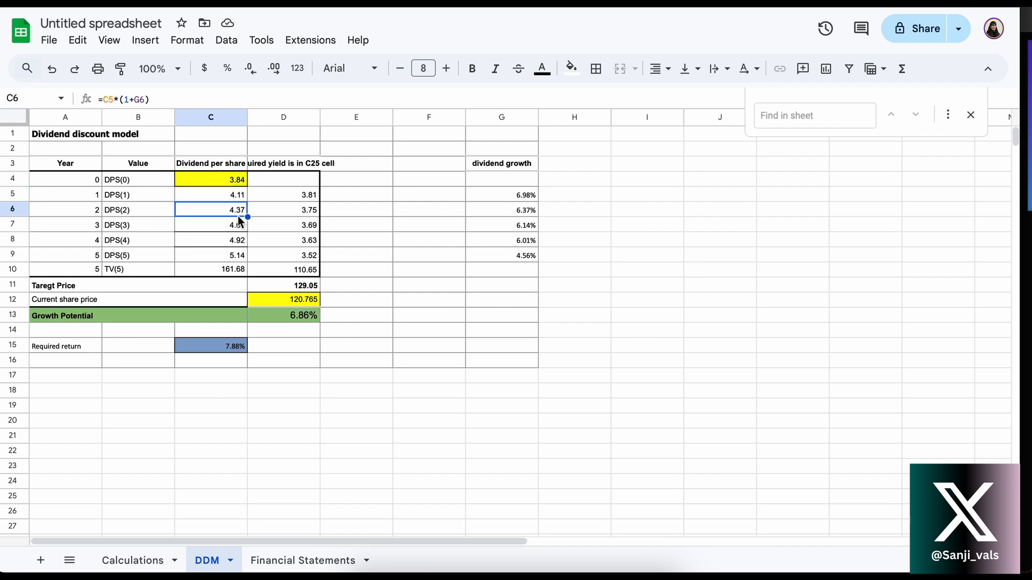
{"action": "left_click", "coordinate": [203, 196]}
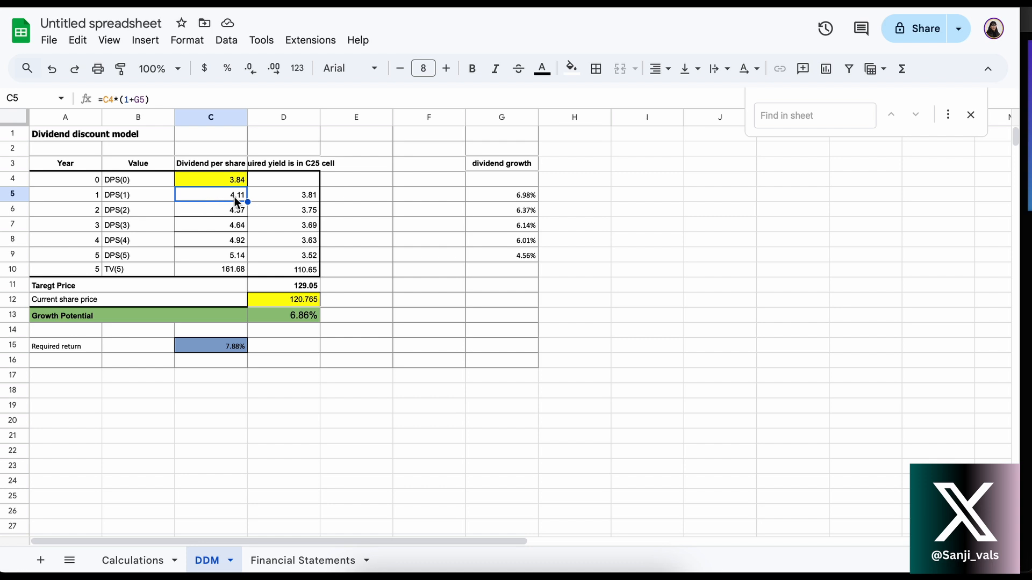
{"action": "key", "text": "Down"}
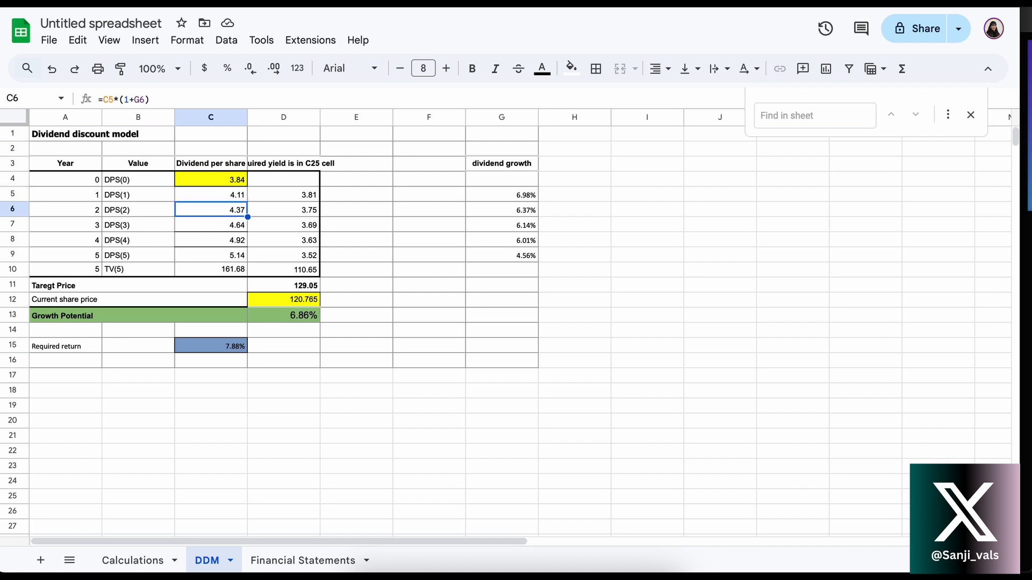
{"action": "double_click", "coordinate": [198, 212]}
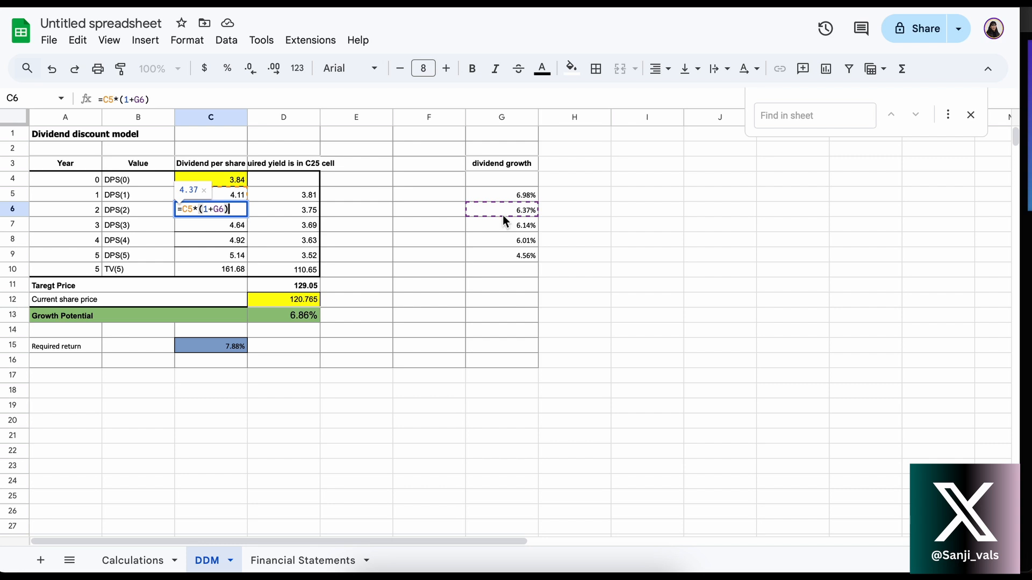
{"action": "key", "text": "Return"}
Inspect the dividend per share formulas for years 3 to 5 in C7, C8 and C9 without changing them
{"action": "double_click", "coordinate": [201, 225]}
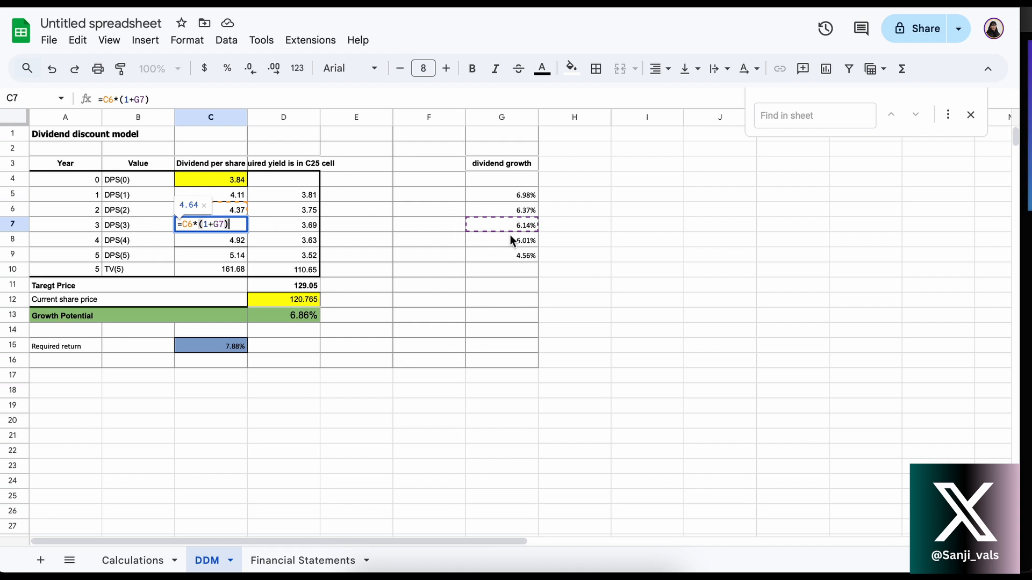
{"action": "key", "text": "Return"}
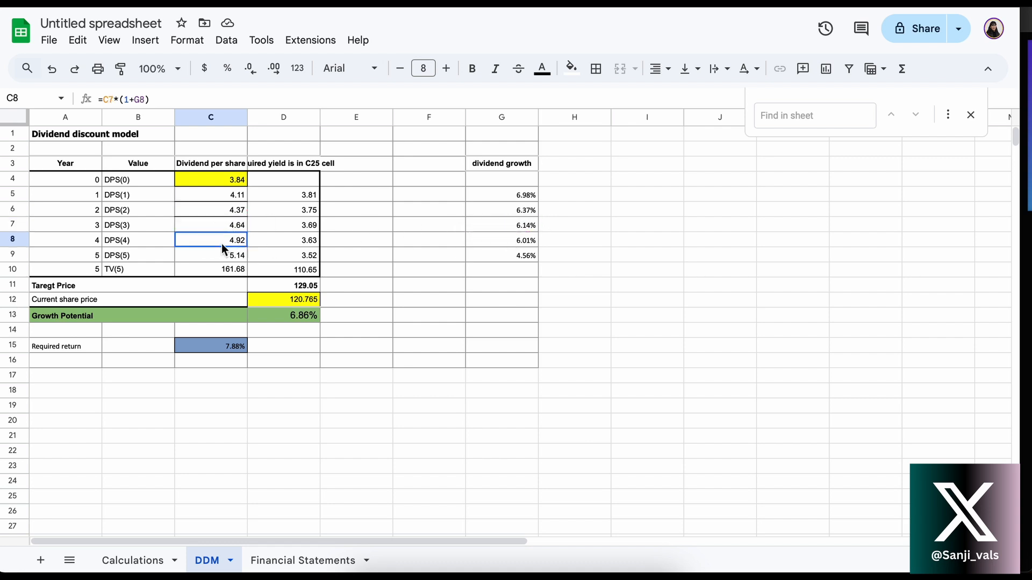
{"action": "double_click", "coordinate": [221, 244]}
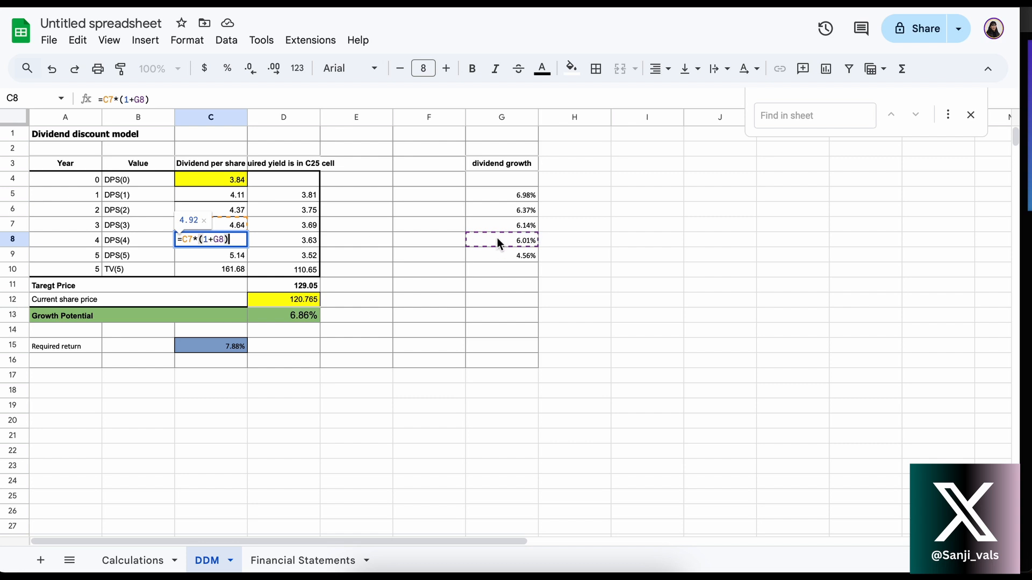
{"action": "key", "text": "Return"}
{"action": "double_click", "coordinate": [210, 254]}
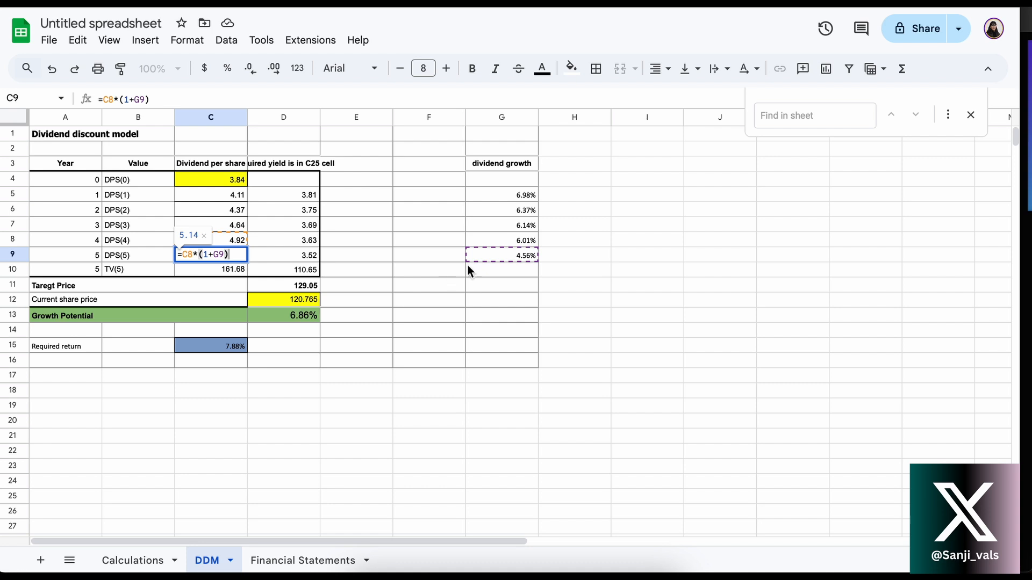
{"action": "key", "text": "Return"}
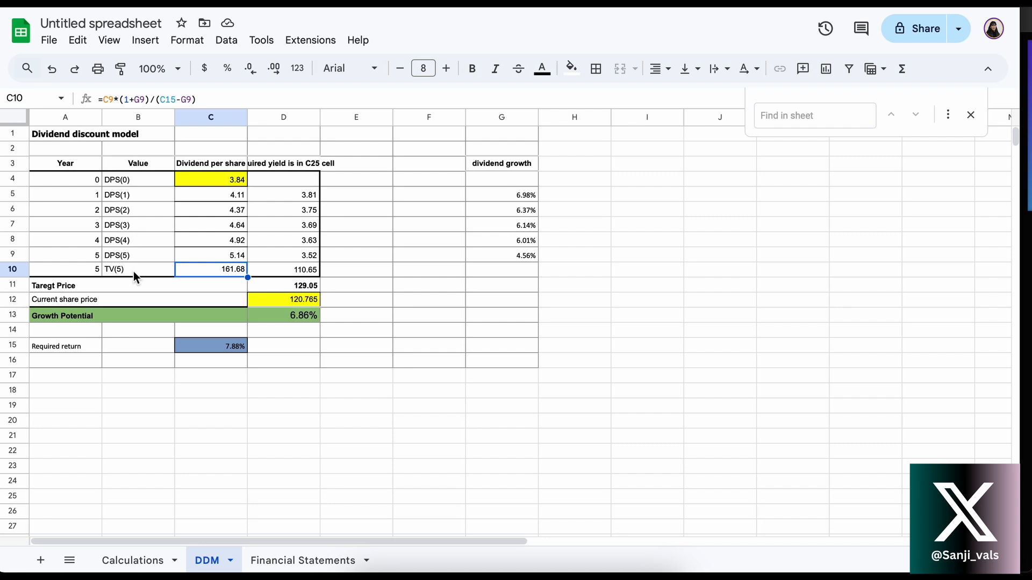
Inspect the terminal value formula in C10 and its references to the year 5 dividend, growth rate and required return
{"action": "double_click", "coordinate": [207, 270]}
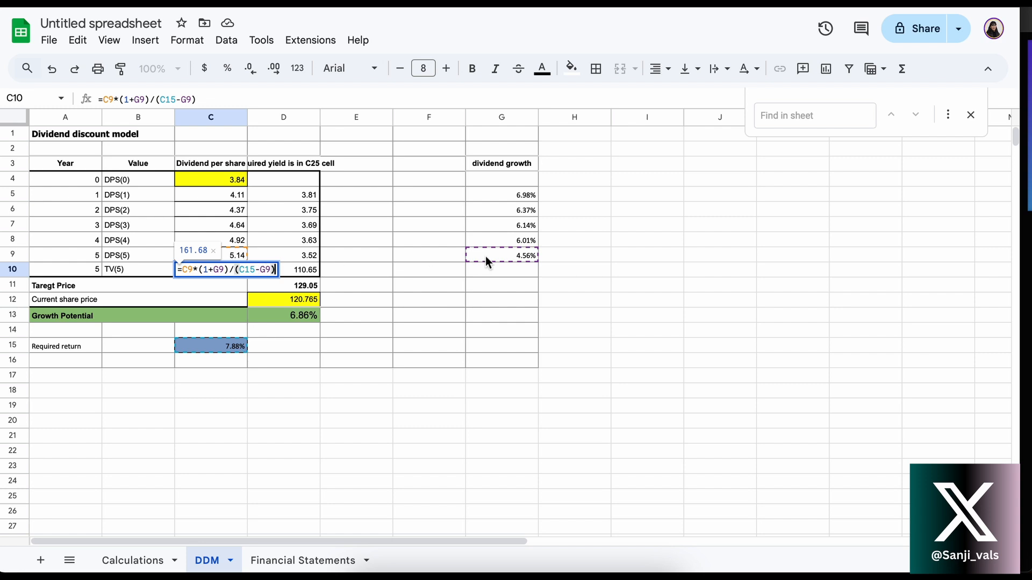
{"action": "key", "text": "Return"}
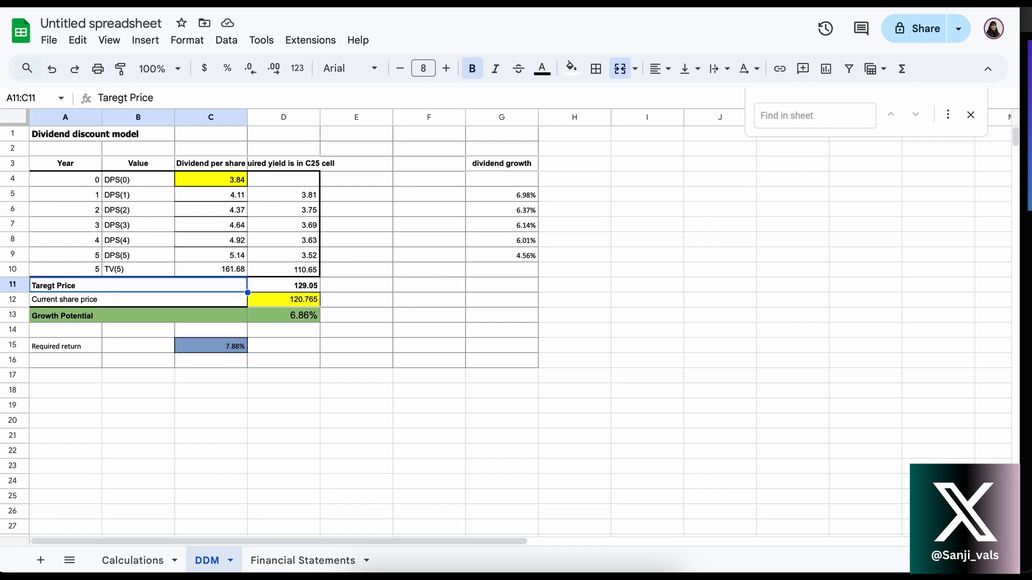
{"action": "left_click", "coordinate": [205, 271]}
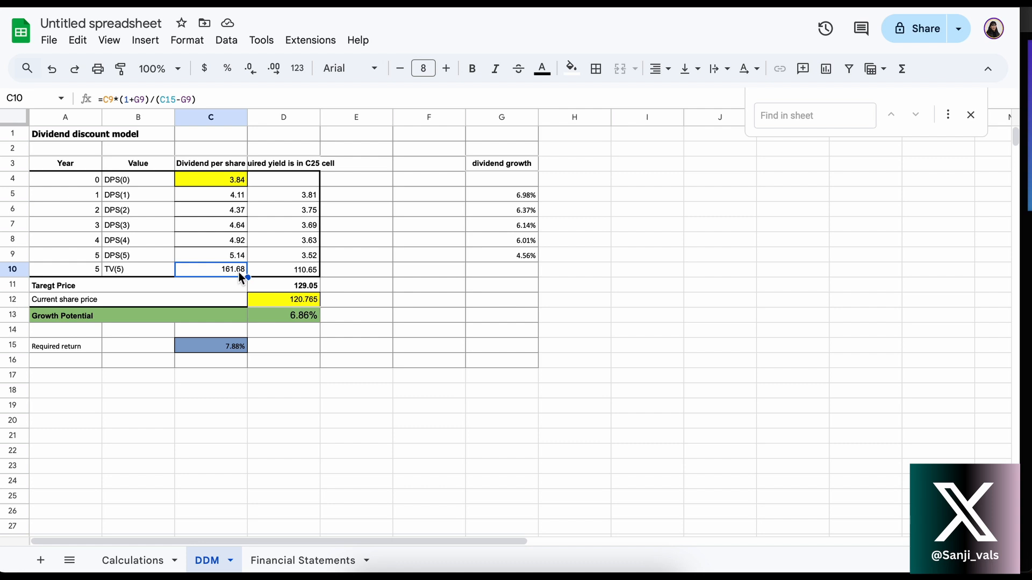
Compare the present value column D5:D10 with the projected dividends and terminal value in C5:C10
{"action": "left_click", "coordinate": [276, 184]}
{"action": "left_click", "coordinate": [275, 206]}
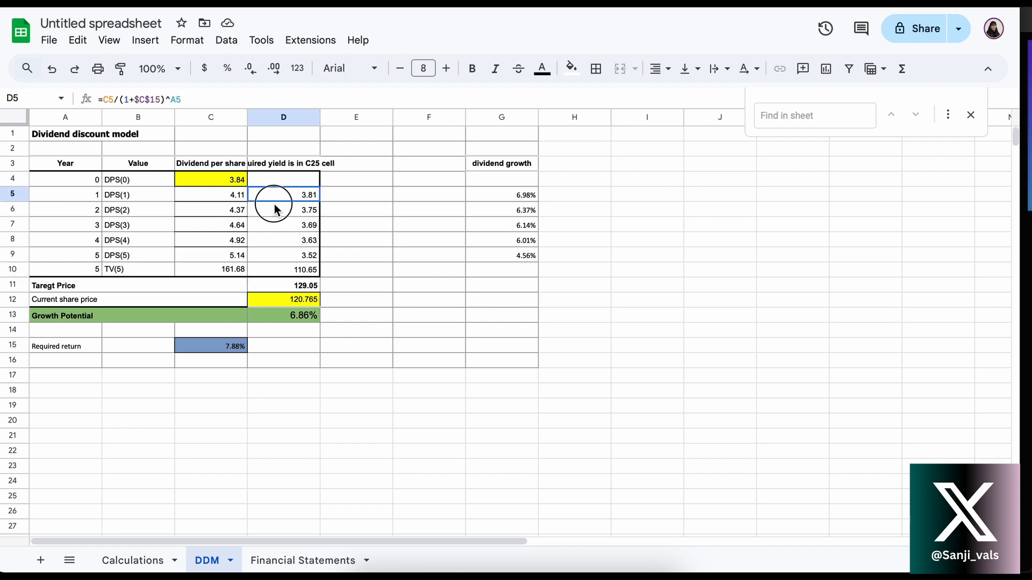
{"action": "left_click_drag", "start_coordinate": [275, 206], "coordinate": [284, 268]}
{"action": "left_click", "coordinate": [222, 192]}
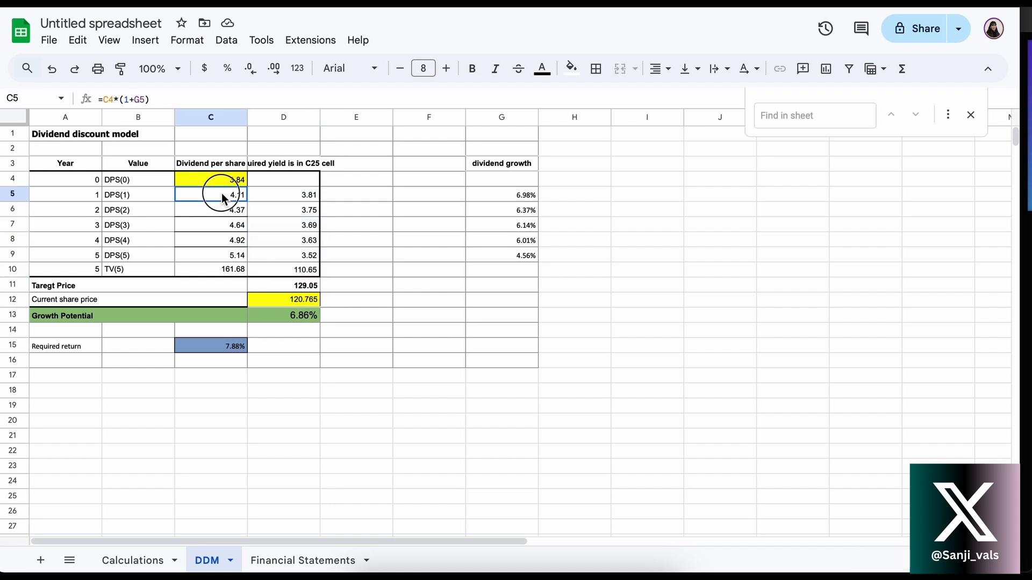
{"action": "left_click_drag", "start_coordinate": [221, 193], "coordinate": [218, 269]}
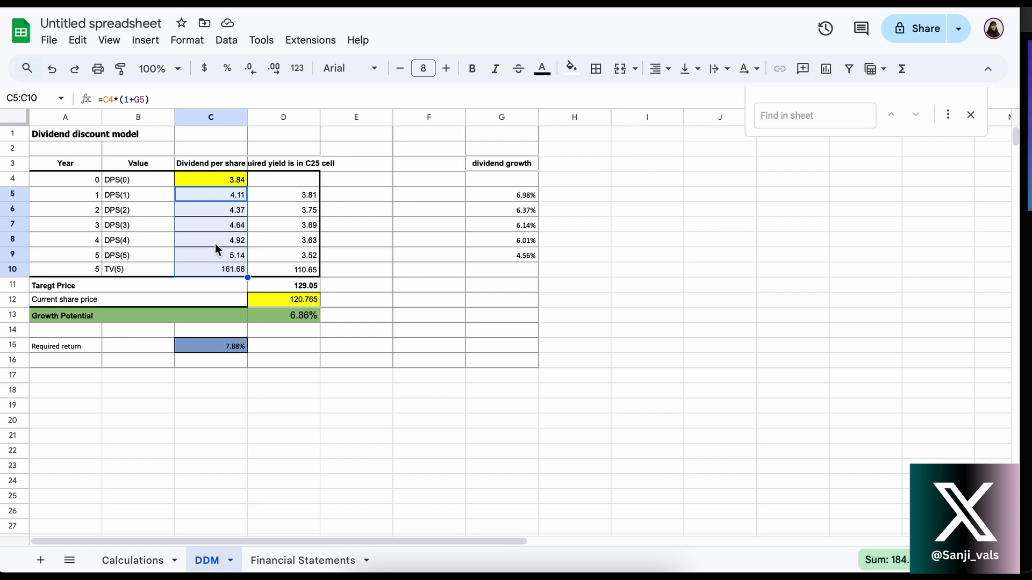
{"action": "left_click", "coordinate": [202, 198]}
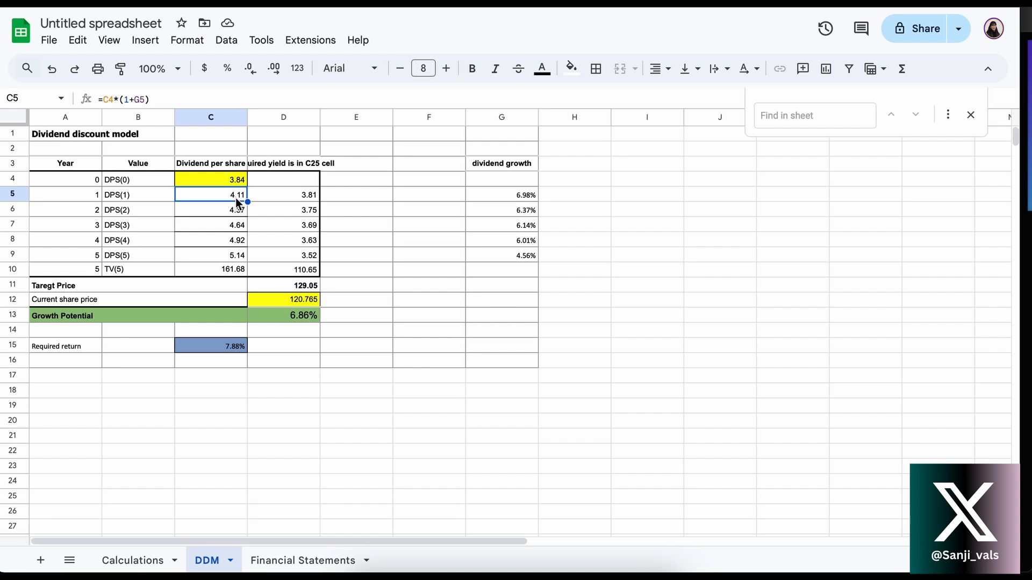
Inspect the discounting formulas for the year 1 and year 2 dividends in D5 and D6, leaving them unedited
{"action": "left_click", "coordinate": [289, 197]}
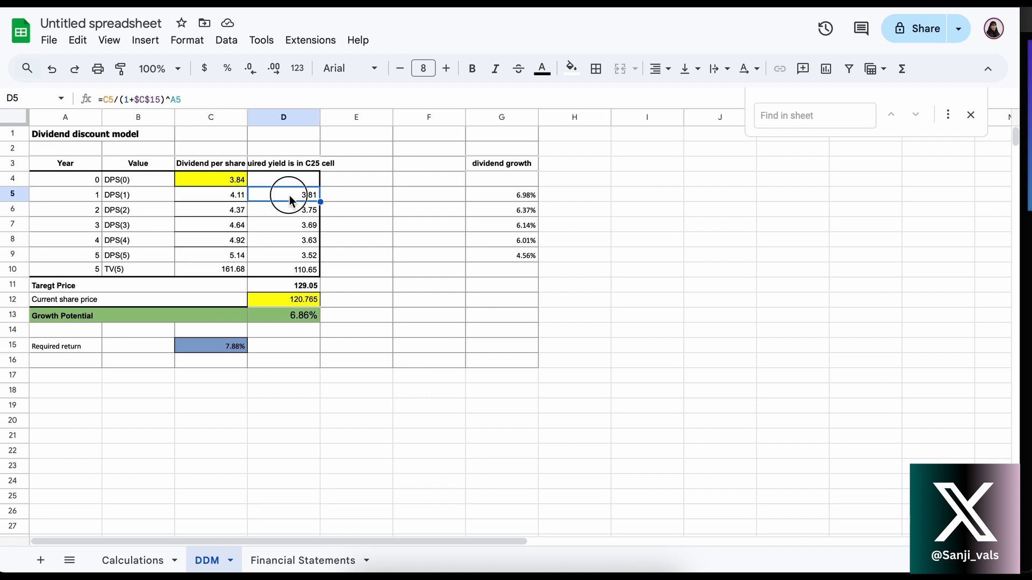
{"action": "double_click", "coordinate": [289, 195]}
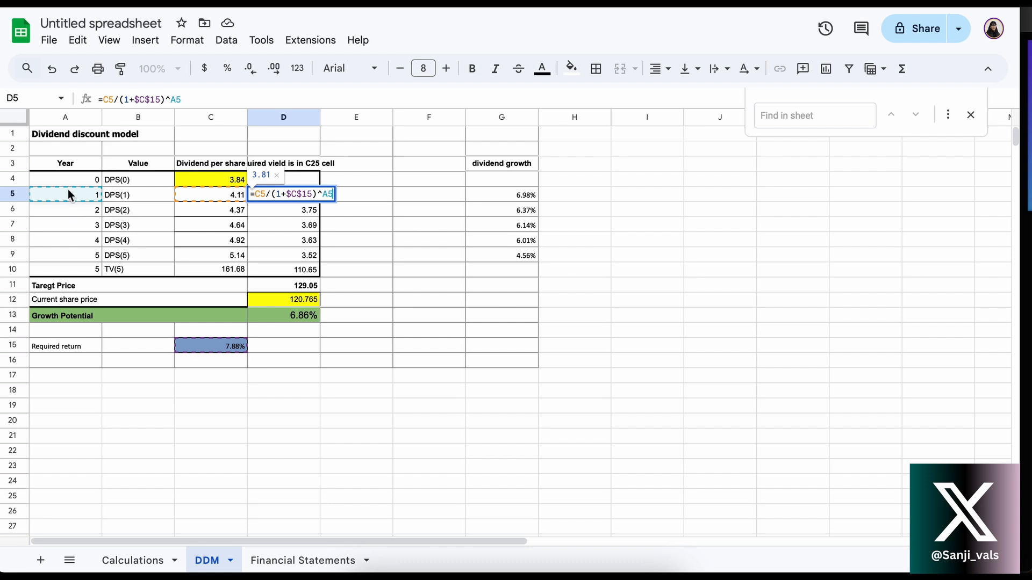
{"action": "key", "text": "Return"}
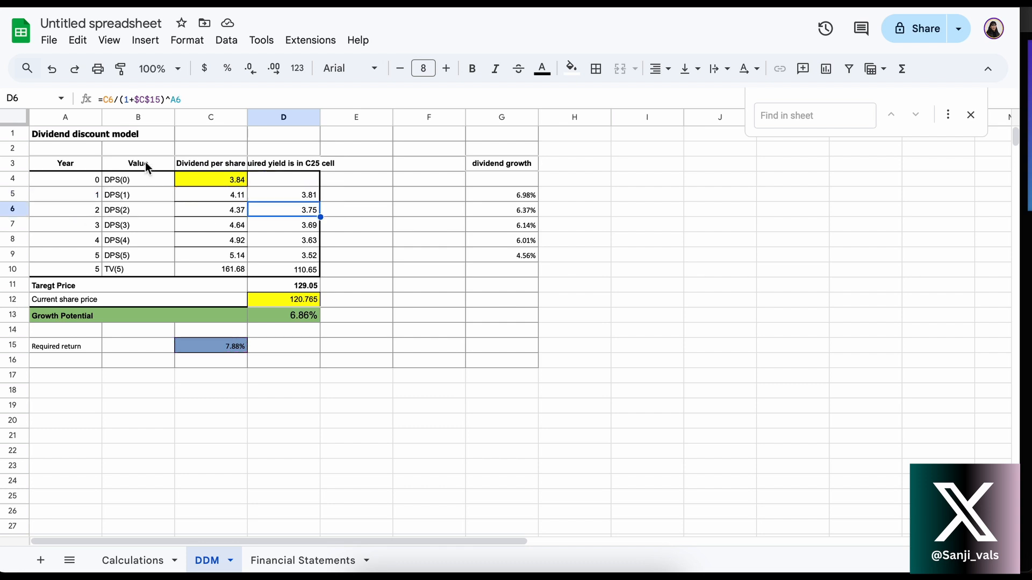
{"action": "double_click", "coordinate": [282, 209]}
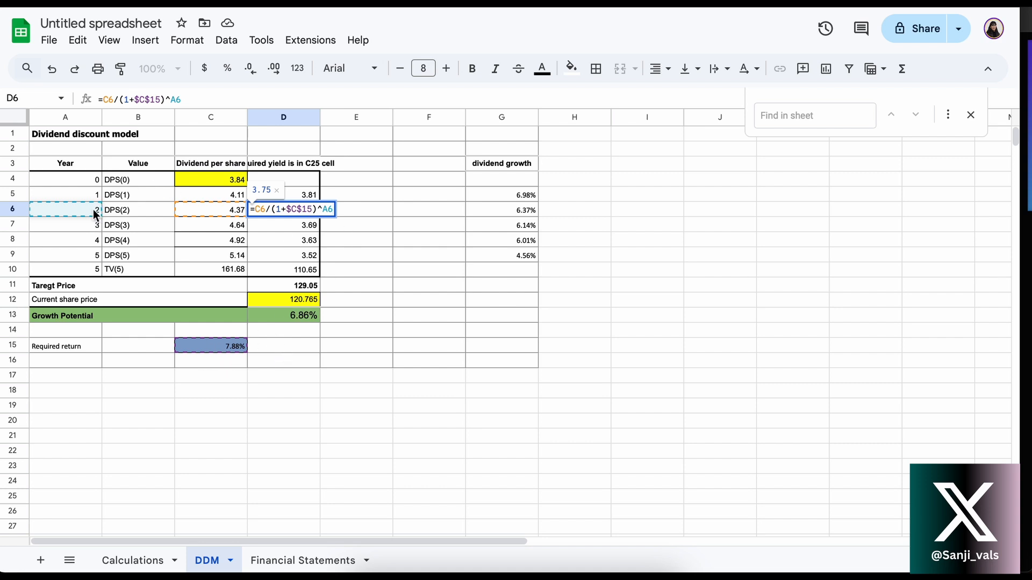
{"action": "key", "text": "Return"}
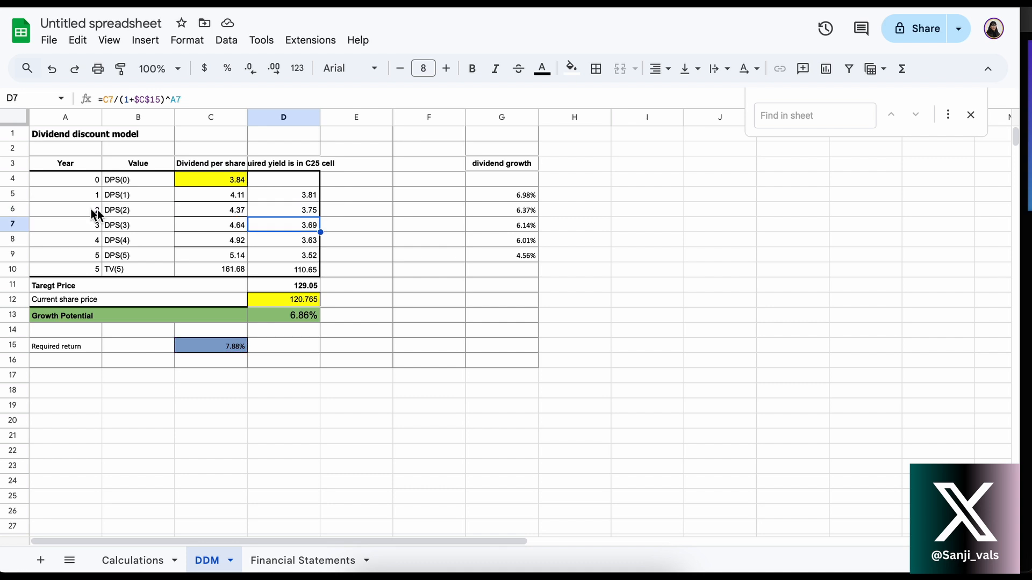
Inspect the discounting formulas for the year 3, 4 and 5 dividends in D7, D8 and D9 without changing them
{"action": "double_click", "coordinate": [278, 224]}
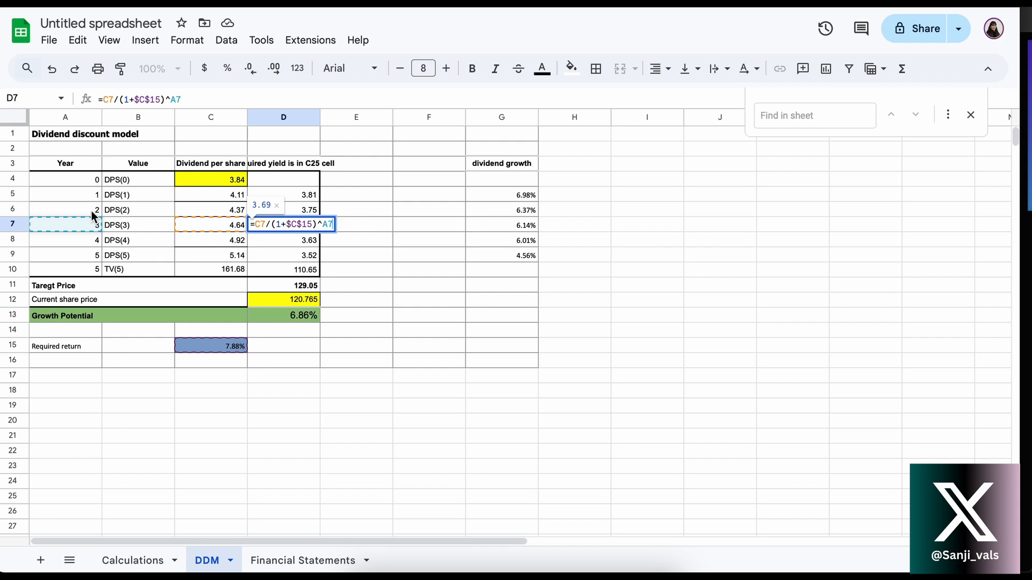
{"action": "key", "text": "Return"}
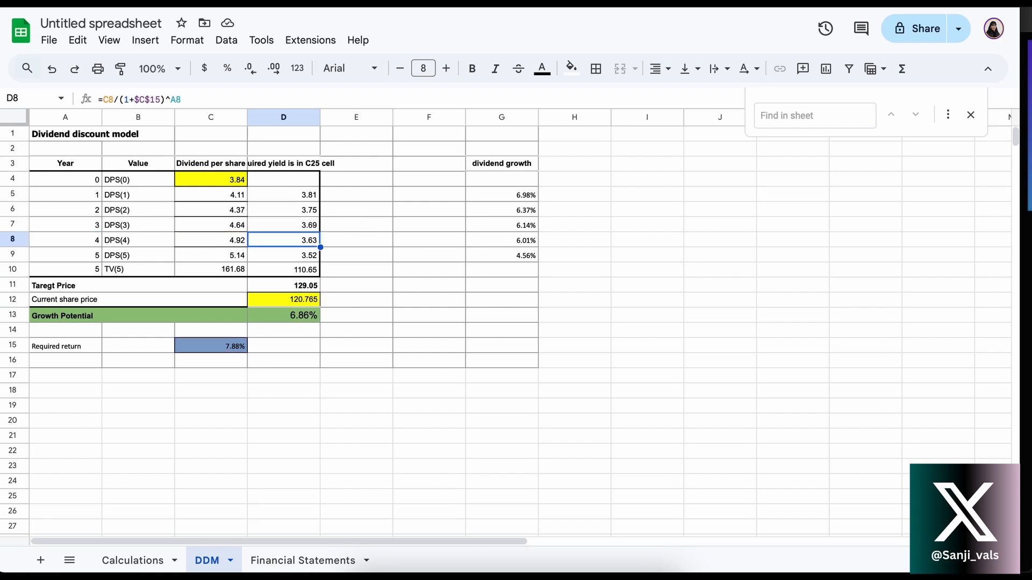
{"action": "double_click", "coordinate": [258, 246]}
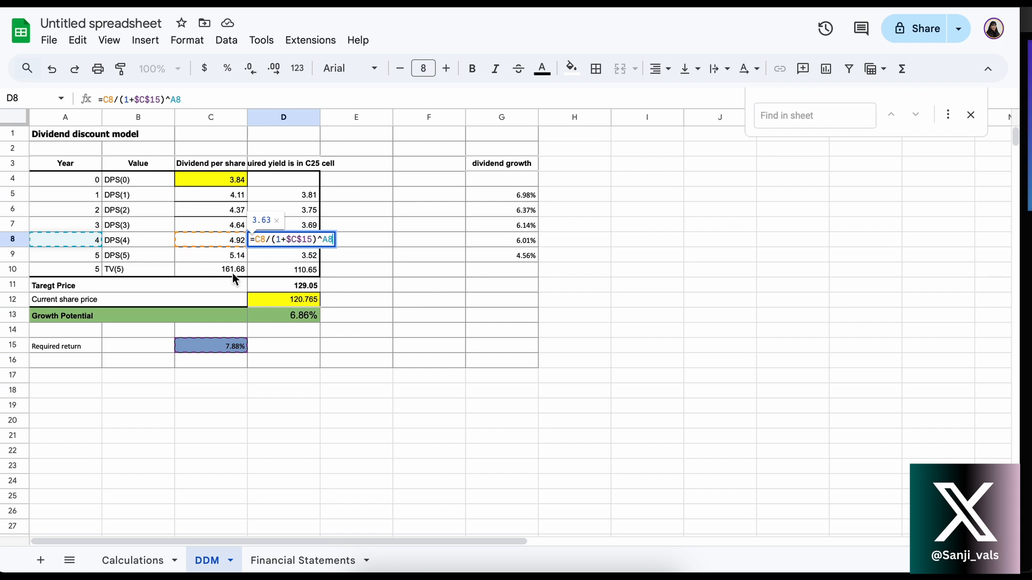
{"action": "key", "text": "Return"}
{"action": "double_click", "coordinate": [269, 254]}
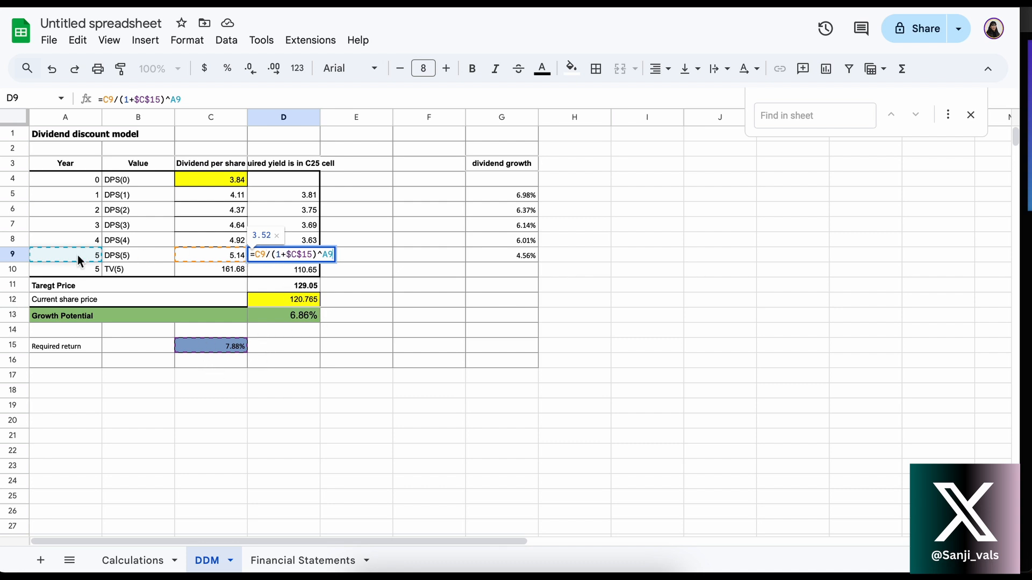
{"action": "key", "text": "Return"}
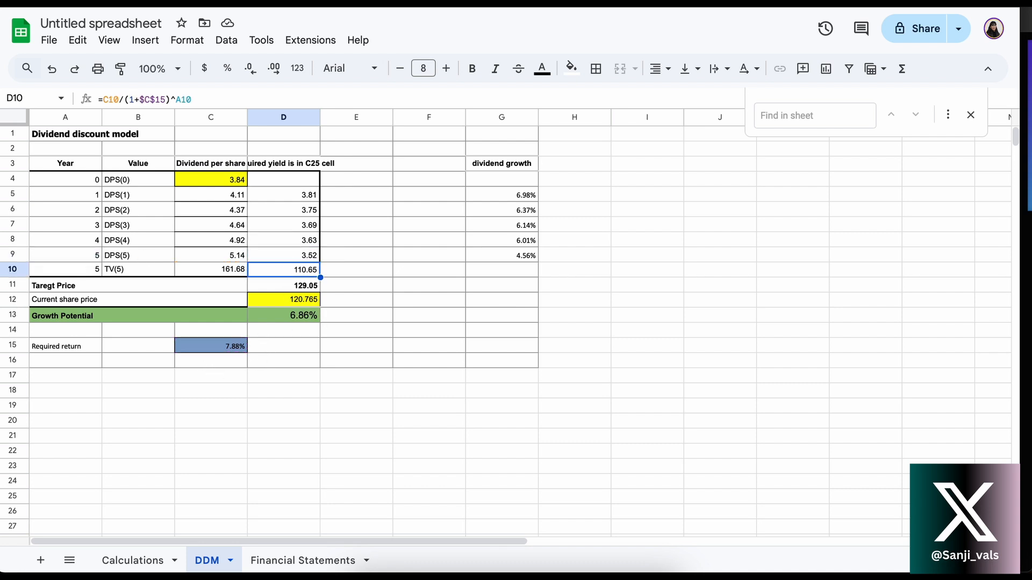
Check the terminal value in C10 against the formula in D10 that discounts it at the required return
{"action": "left_click", "coordinate": [211, 273]}
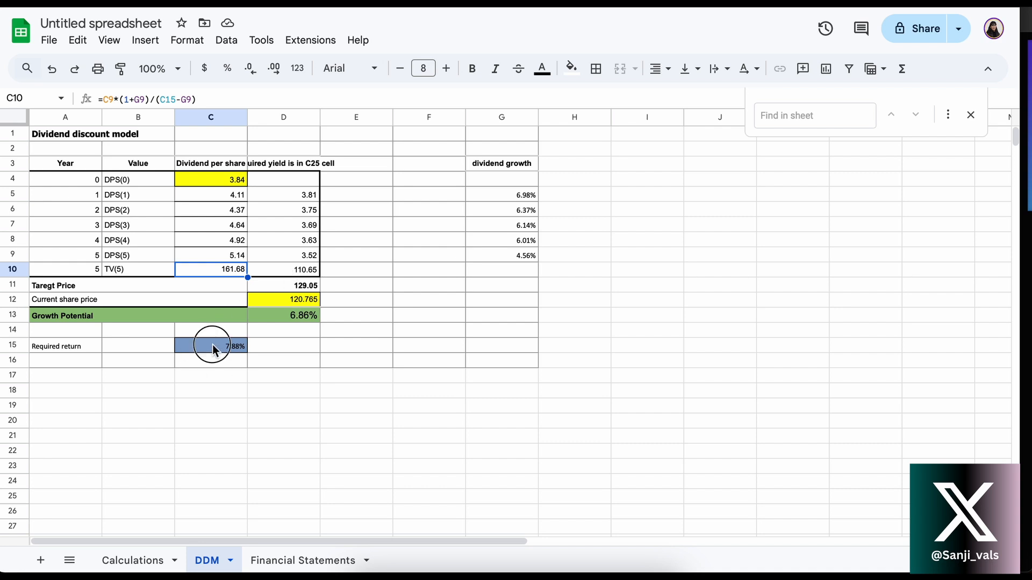
{"action": "double_click", "coordinate": [289, 270]}
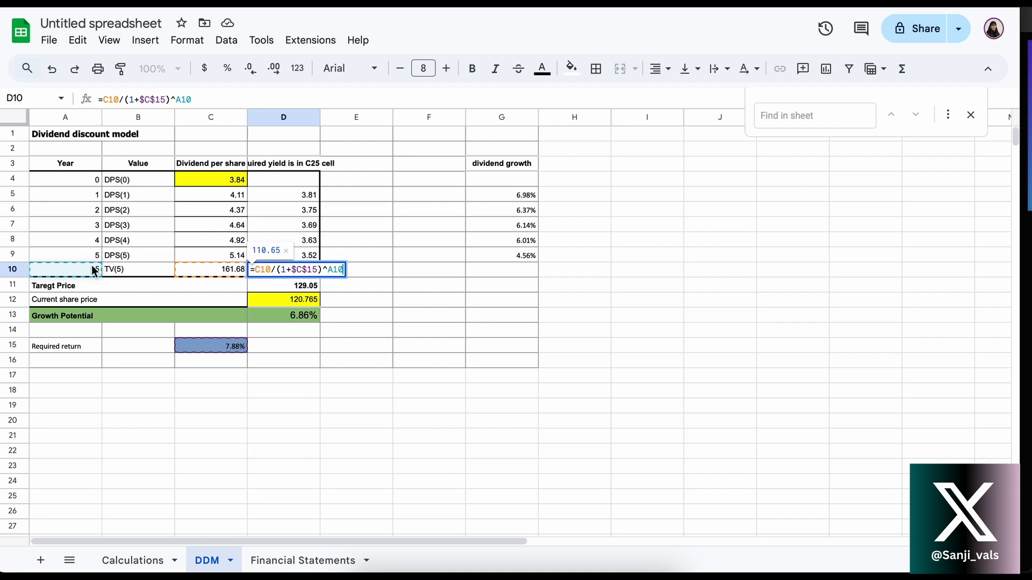
{"action": "key", "text": "Return"}
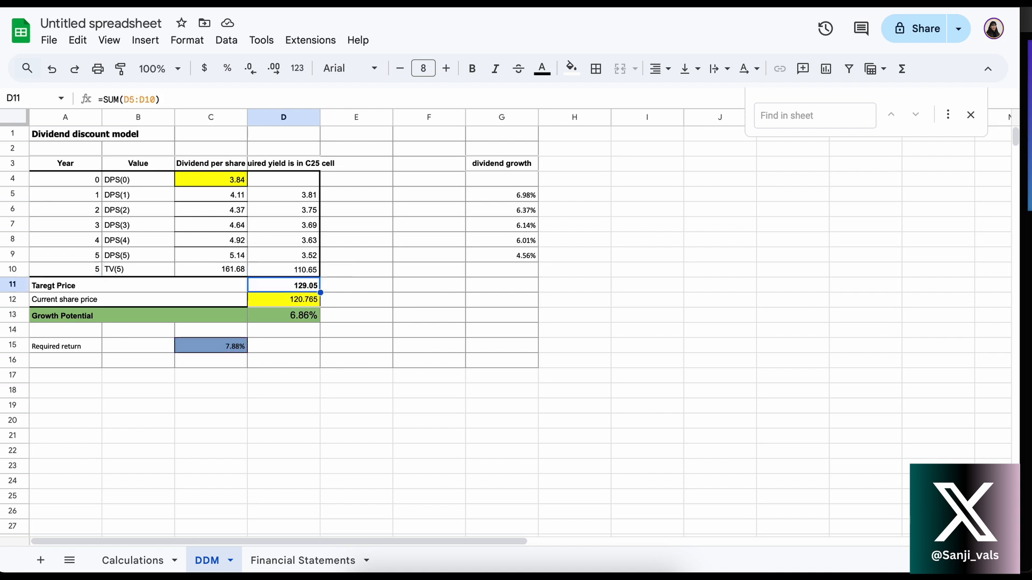
Inspect the target price formula in D11 against the range D5:D10, and the growth potential formula in D13
{"action": "left_click", "coordinate": [294, 271]}
{"action": "left_click_drag", "start_coordinate": [301, 200], "coordinate": [304, 273]}
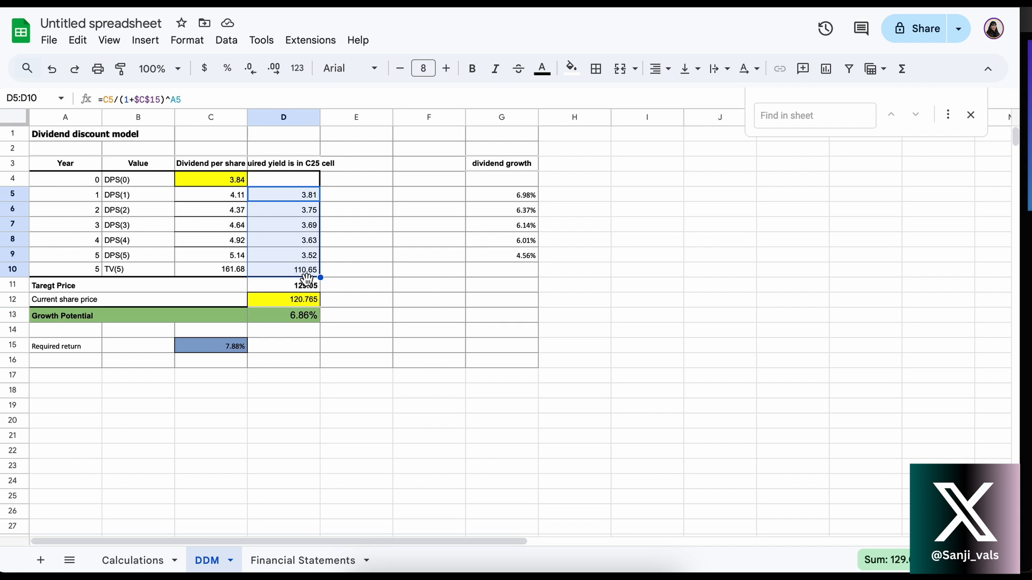
{"action": "key", "text": "Return"}
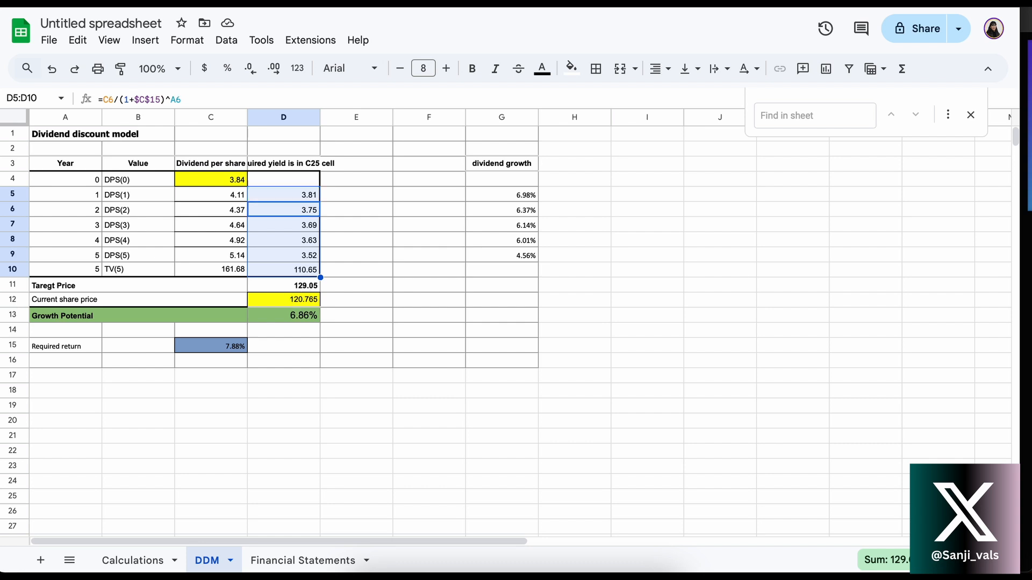
{"action": "left_click", "coordinate": [294, 287]}
{"action": "double_click", "coordinate": [293, 286]}
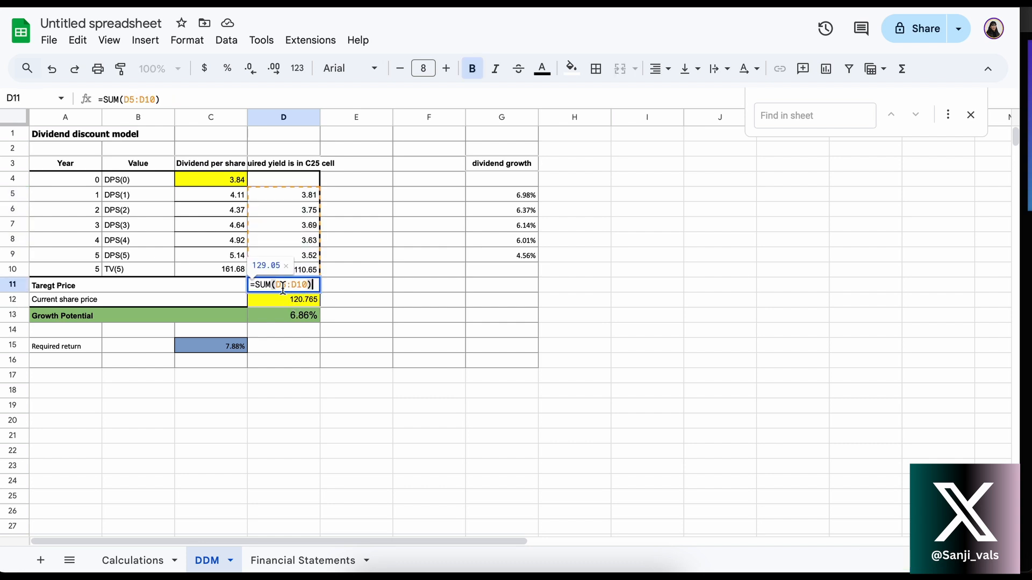
{"action": "key", "text": "Return"}
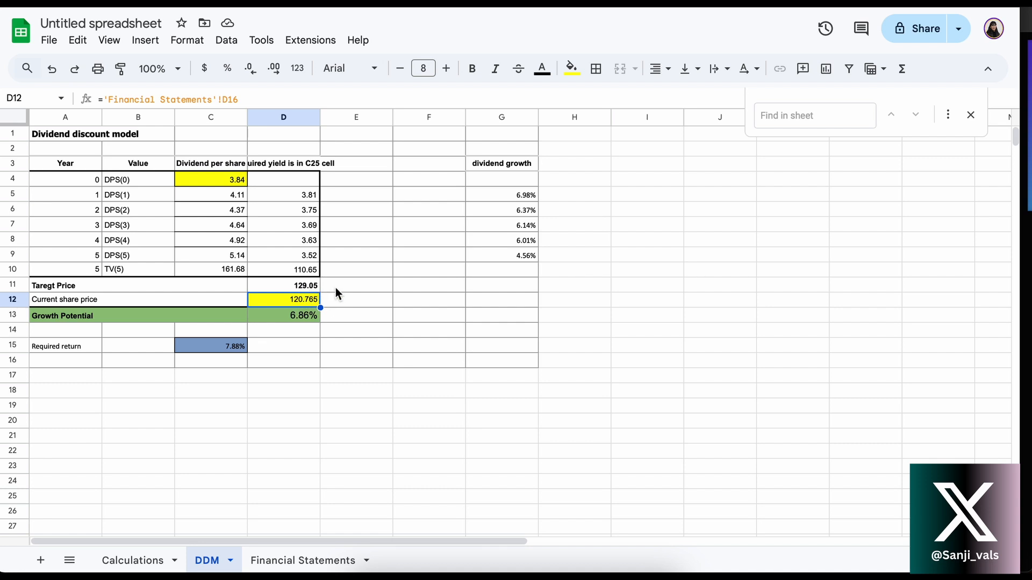
{"action": "double_click", "coordinate": [292, 317]}
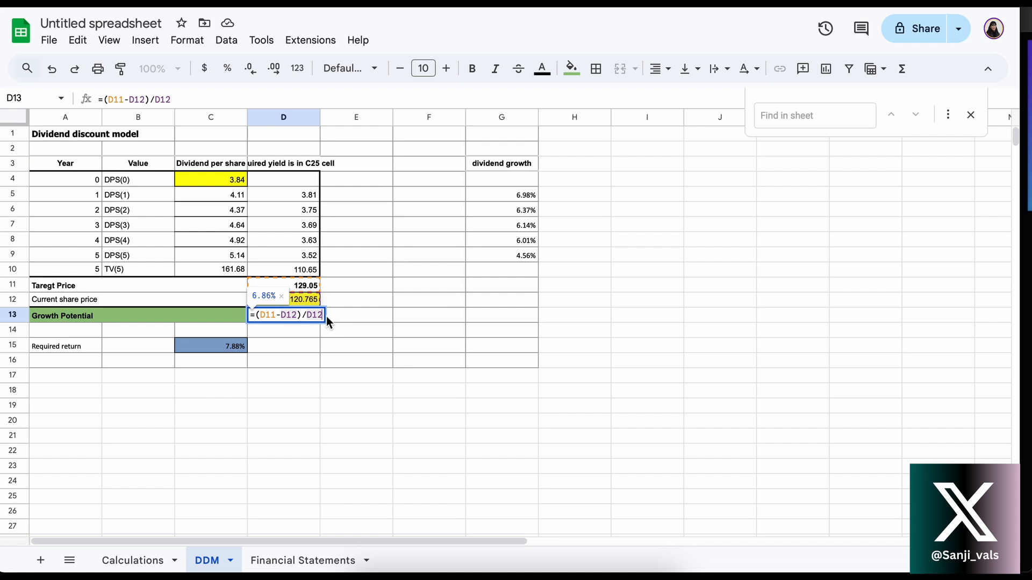
{"action": "key", "text": "Return"}
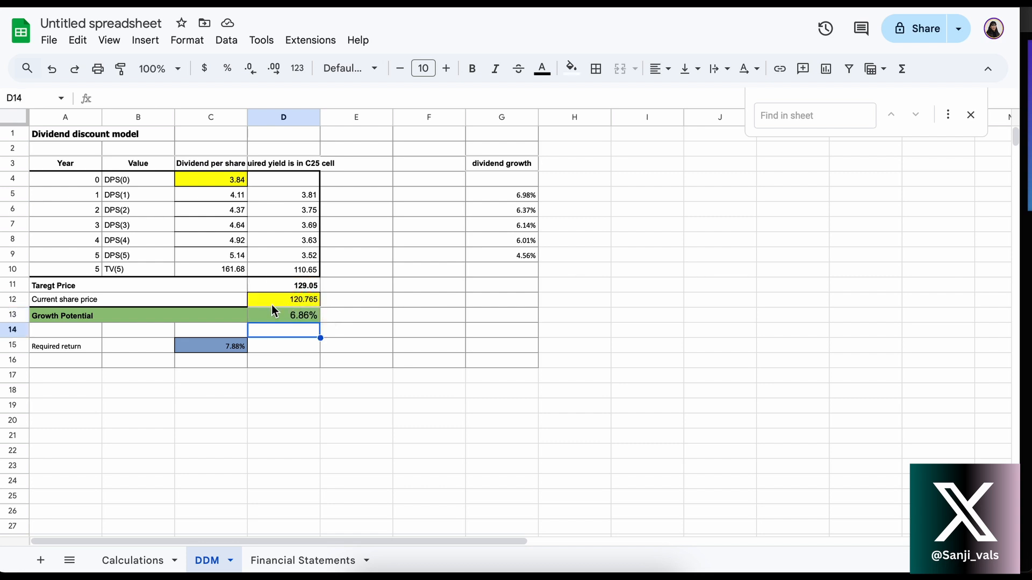